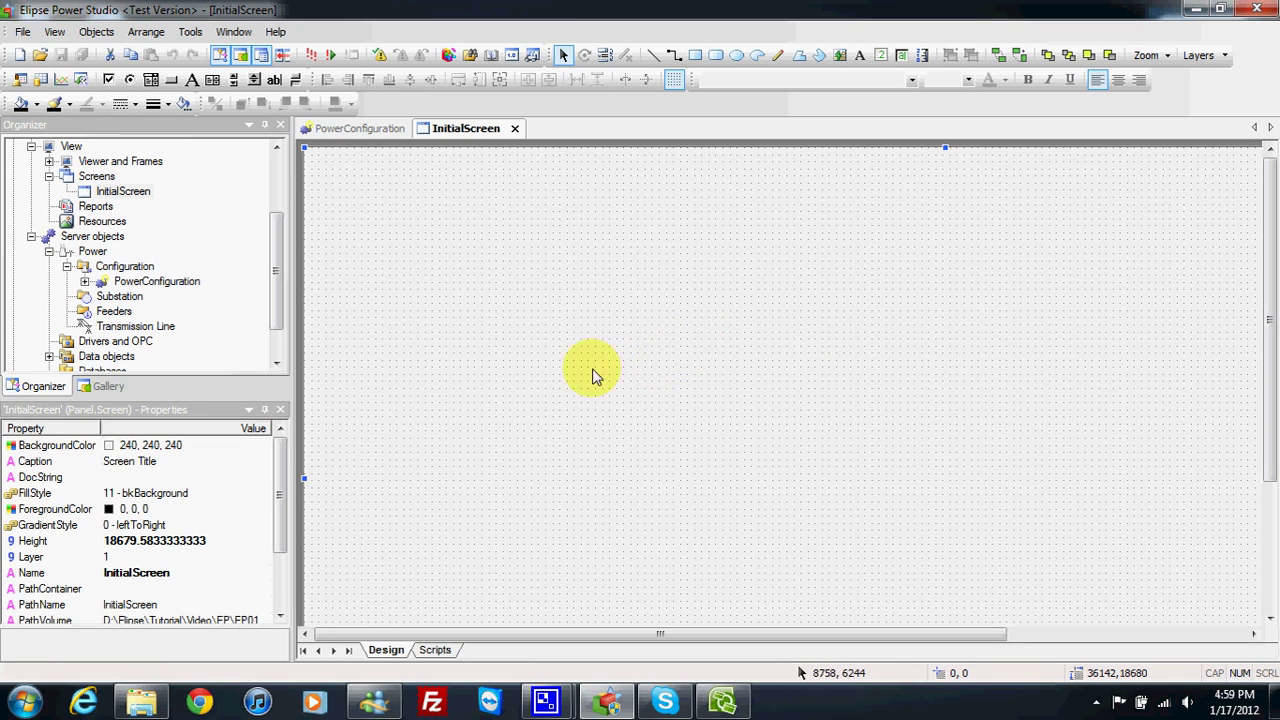
- Open PowerConfiguration from the Power server objects and show its Electrical Modeler
{"action": "mouse_move", "coordinate": [277, 292]}
{"action": "left_mouse_down"}
{"action": "mouse_move", "coordinate": [277, 235]}
{"action": "mouse_move", "coordinate": [277, 284]}
{"action": "left_mouse_up"}
{"action": "left_click", "coordinate": [85, 251]}
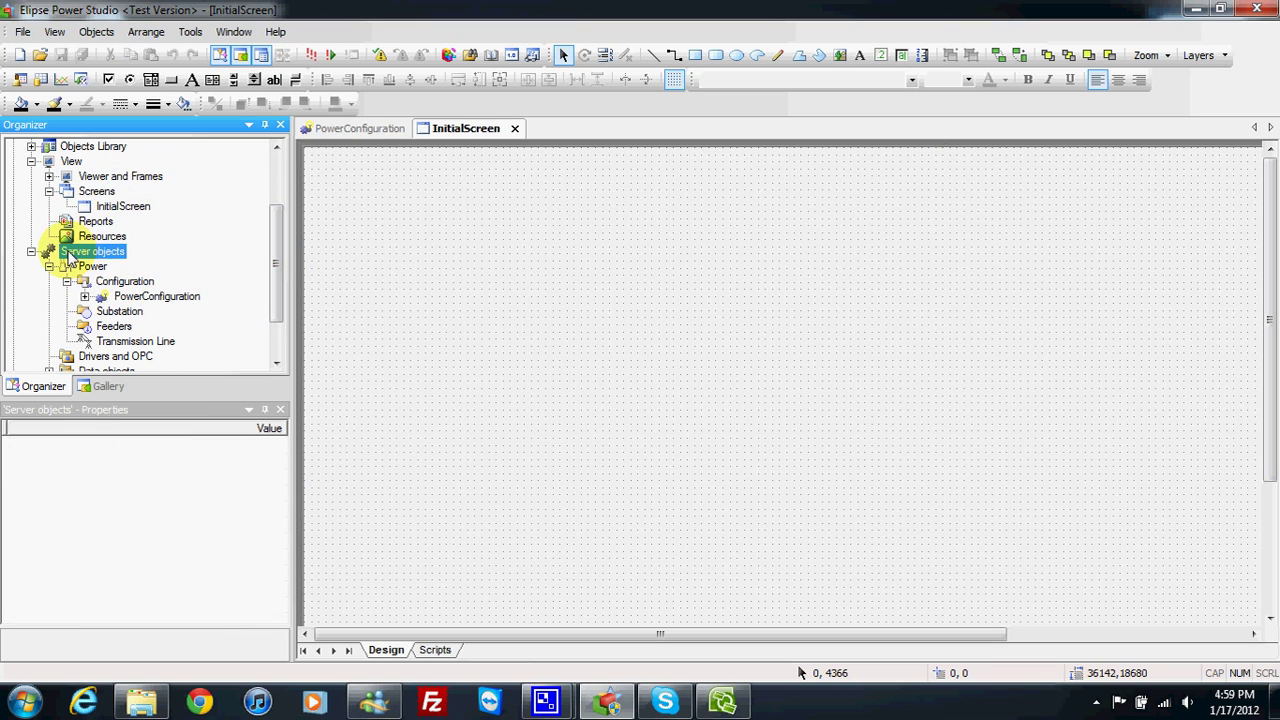
{"action": "left_click", "coordinate": [86, 268]}
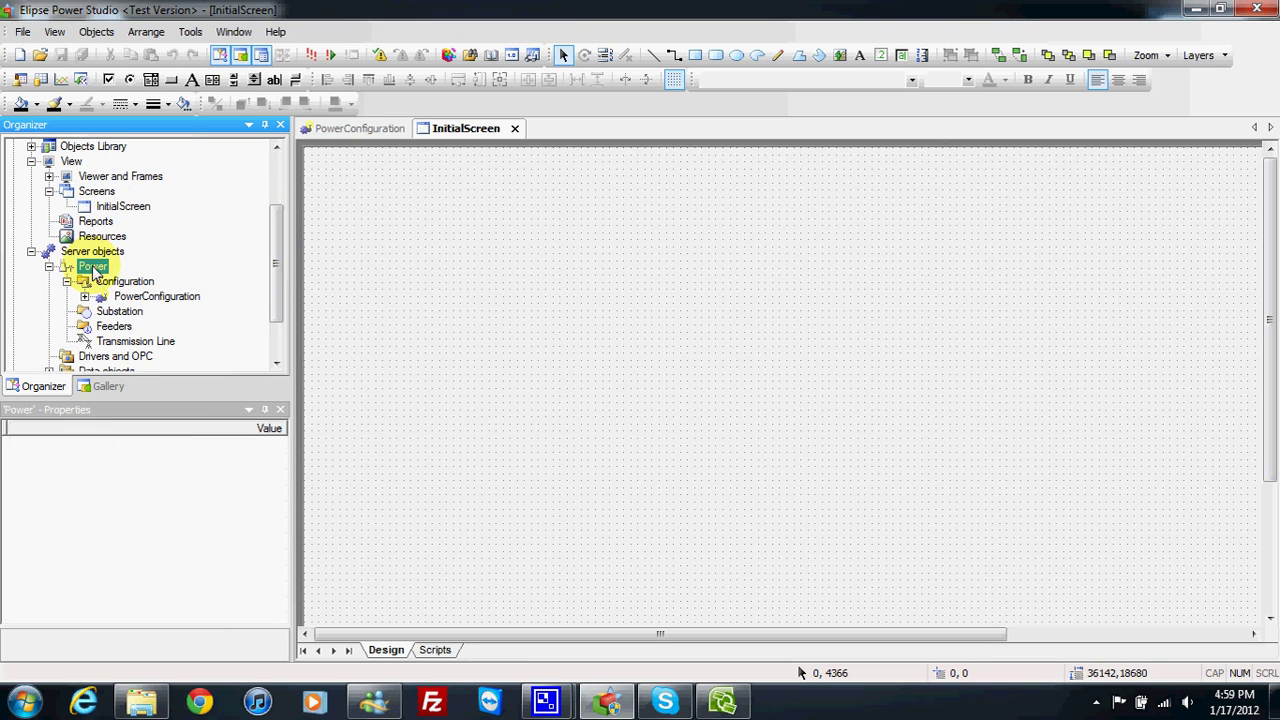
{"action": "left_click", "coordinate": [117, 283]}
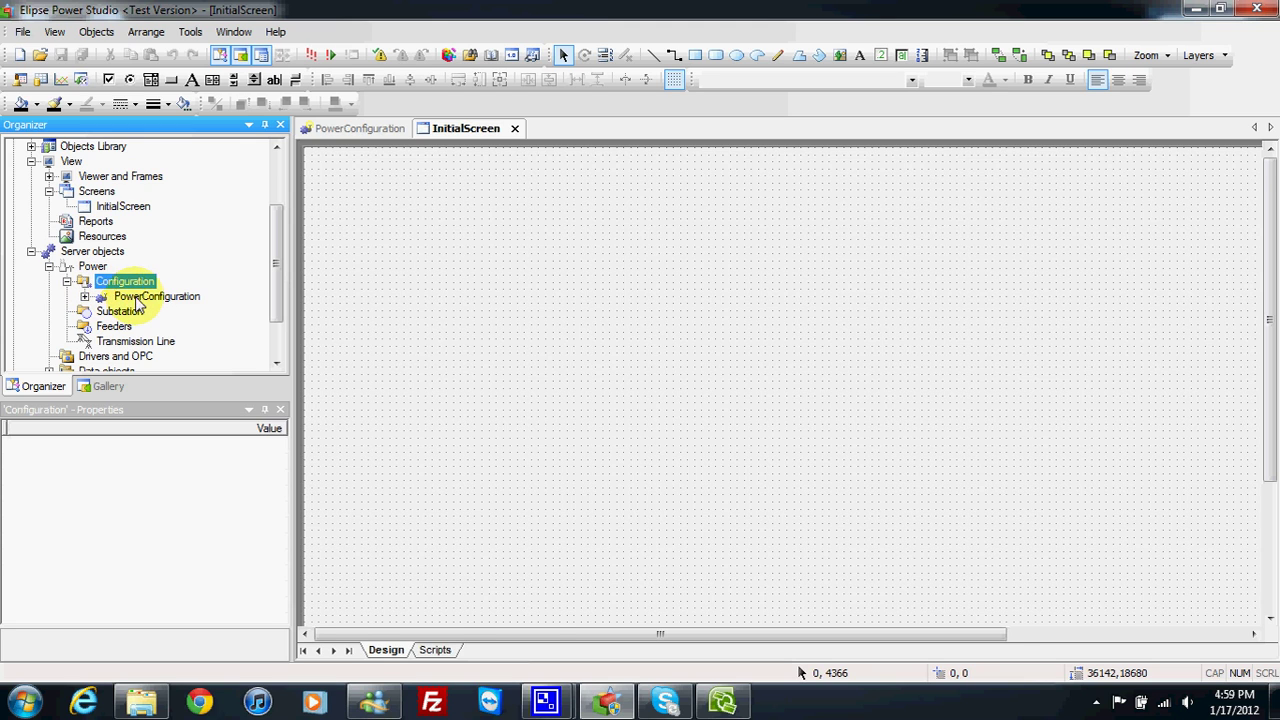
{"action": "double_click", "coordinate": [134, 298]}
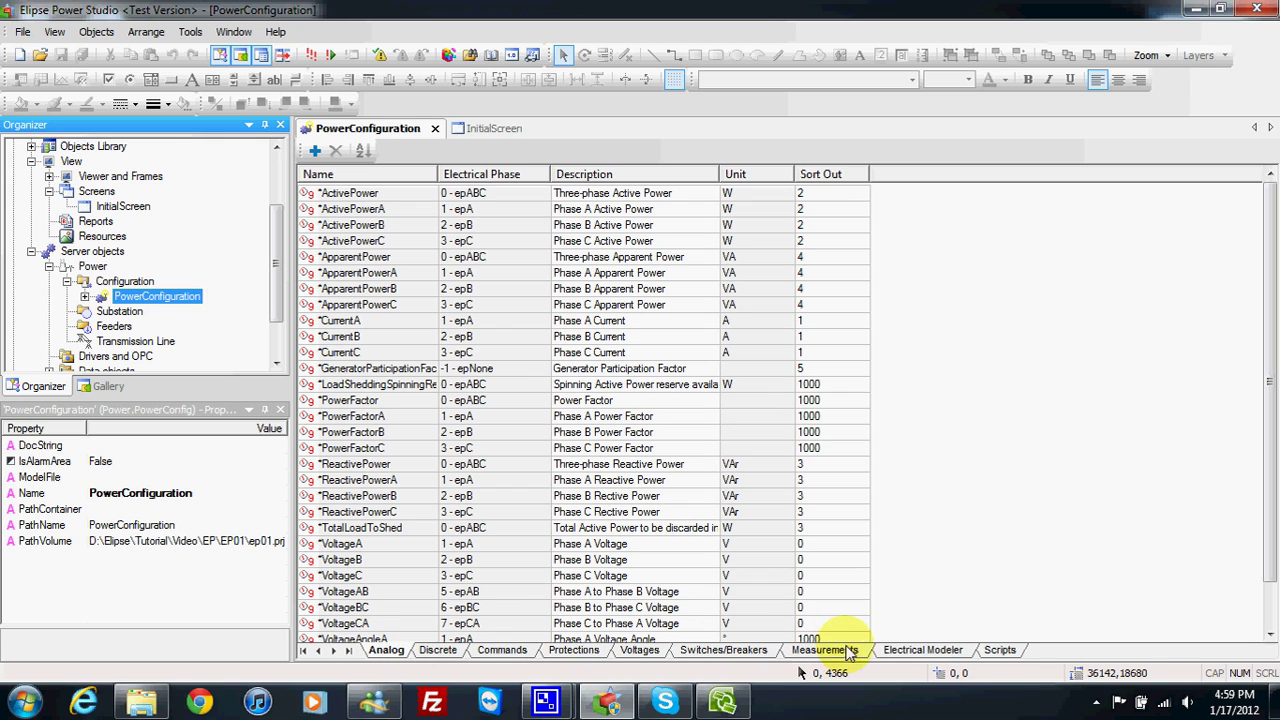
{"action": "left_click", "coordinate": [913, 652]}
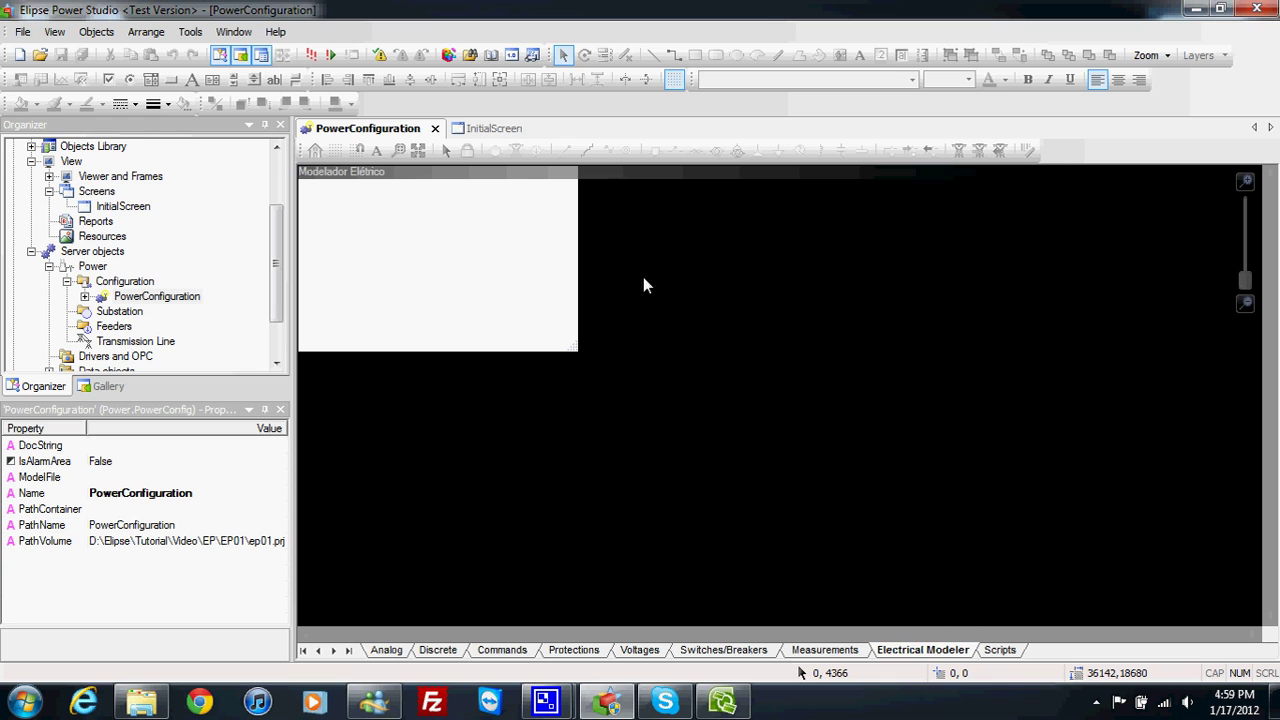
- Create the electric model file PowerModel.xpd in the EP01 folder for the modeler
{"action": "double_click", "coordinate": [419, 264]}
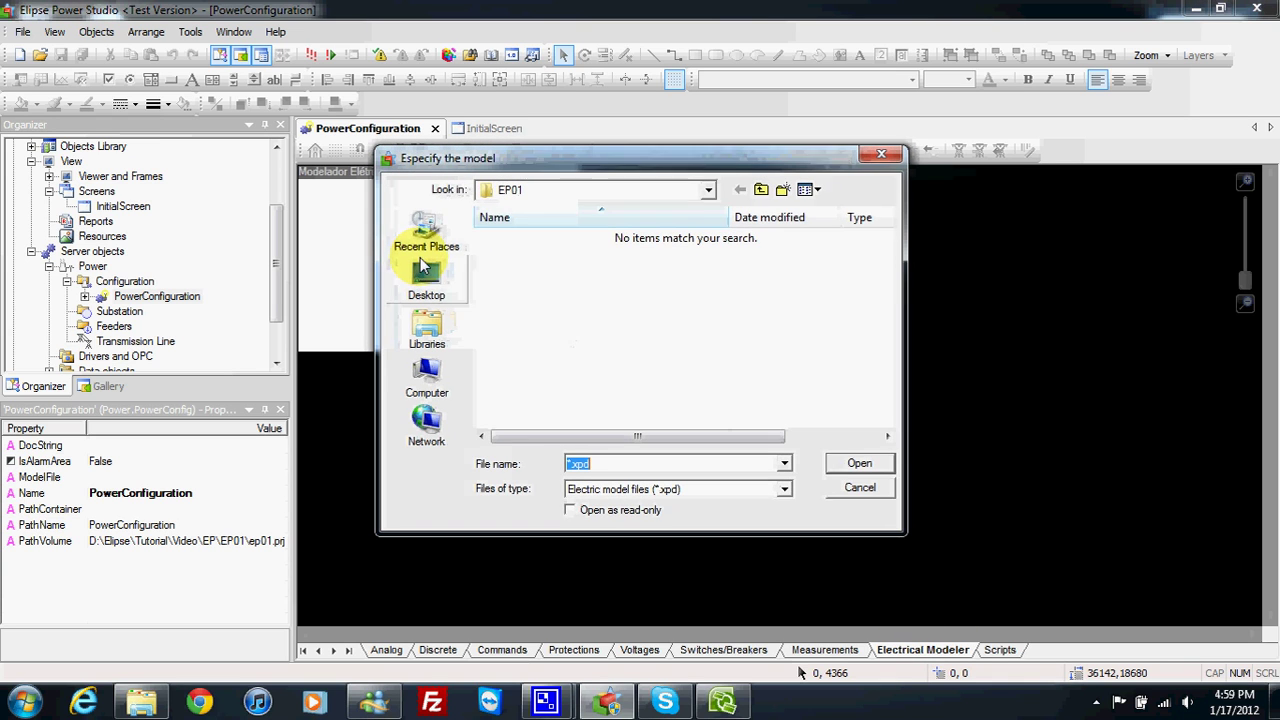
{"action": "left_click", "coordinate": [566, 464]}
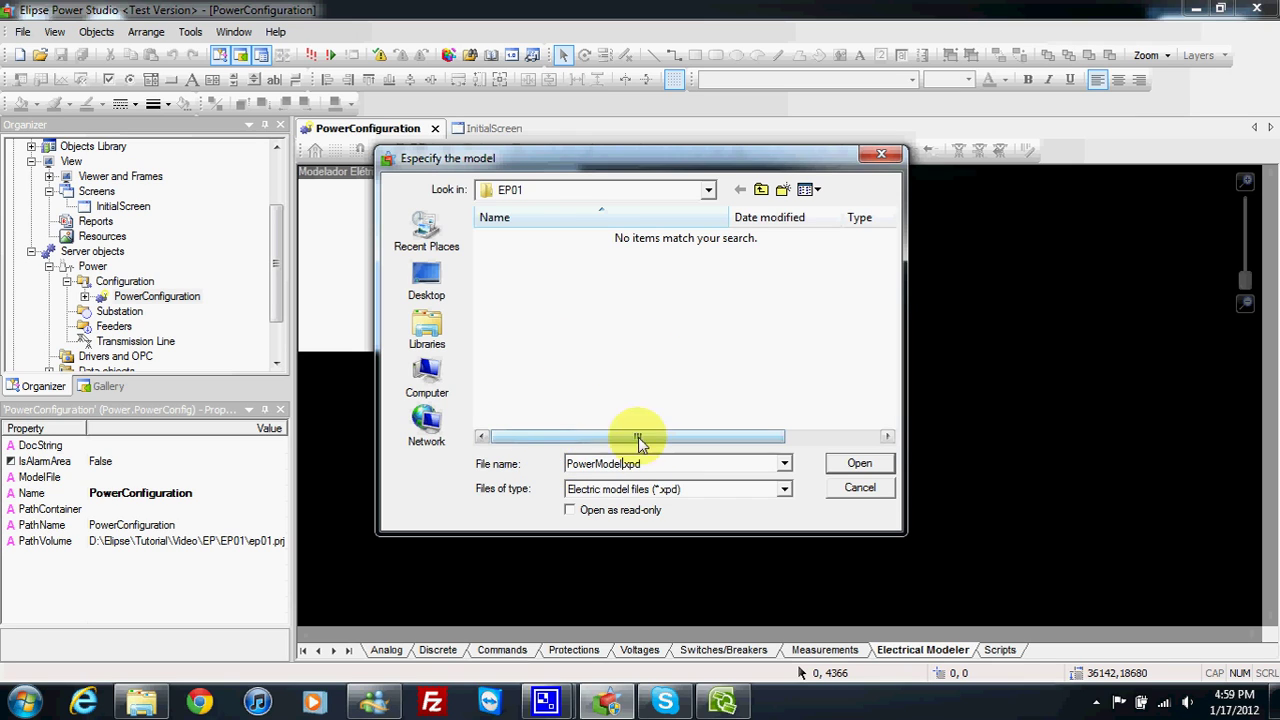
{"action": "left_click", "coordinate": [860, 463]}
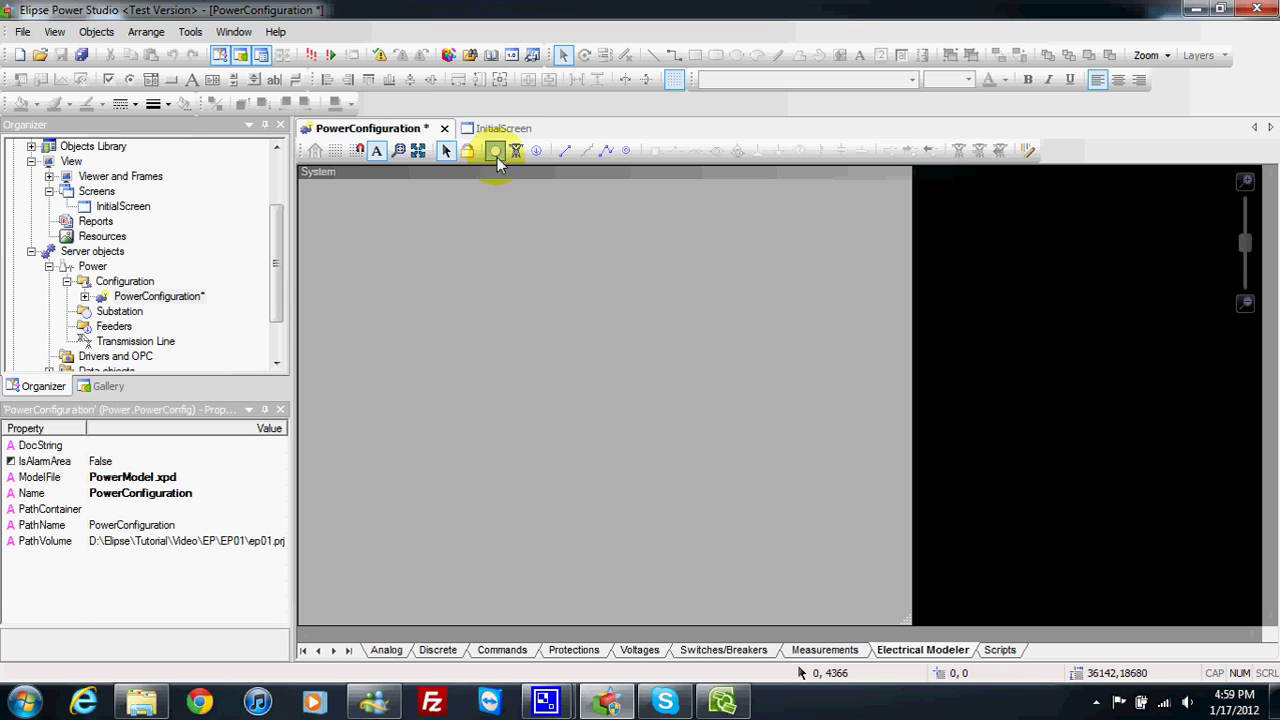
- Place two substations in the System diagram, at about X 166, Y 82 and about X 136, Y 149
{"action": "left_click", "coordinate": [554, 290]}
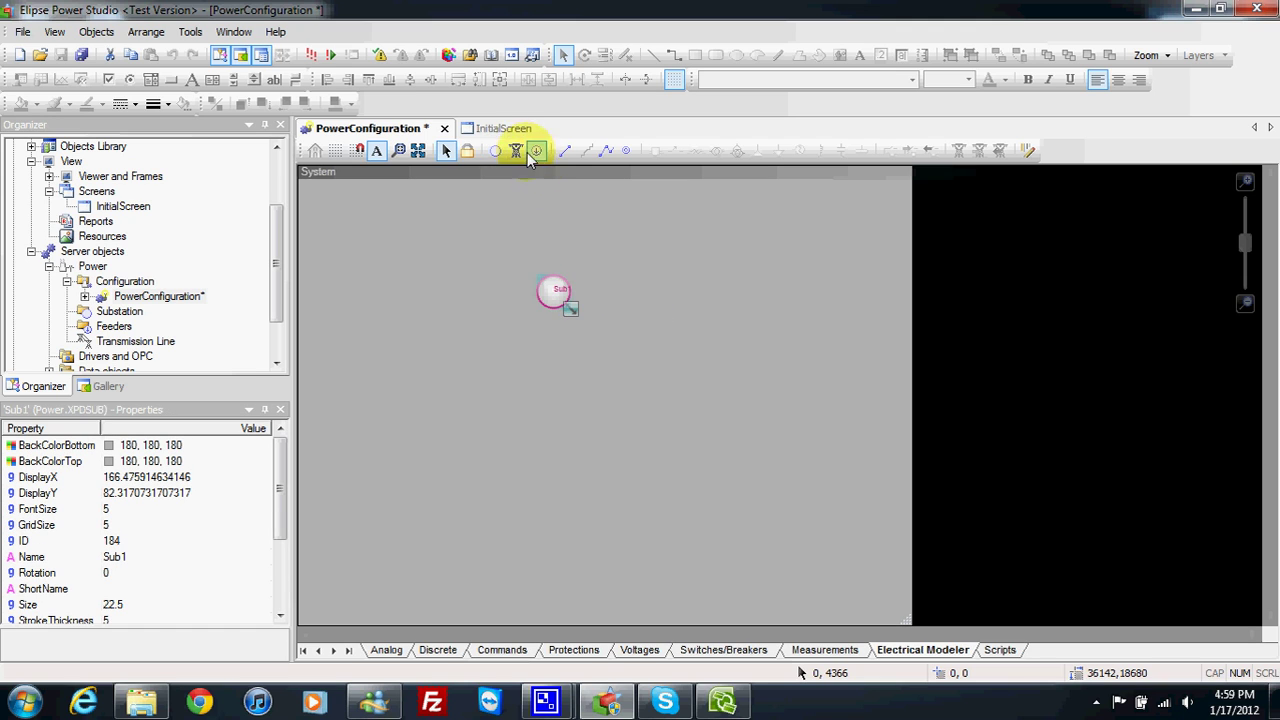
{"action": "left_click", "coordinate": [497, 151]}
{"action": "left_click", "coordinate": [509, 395]}
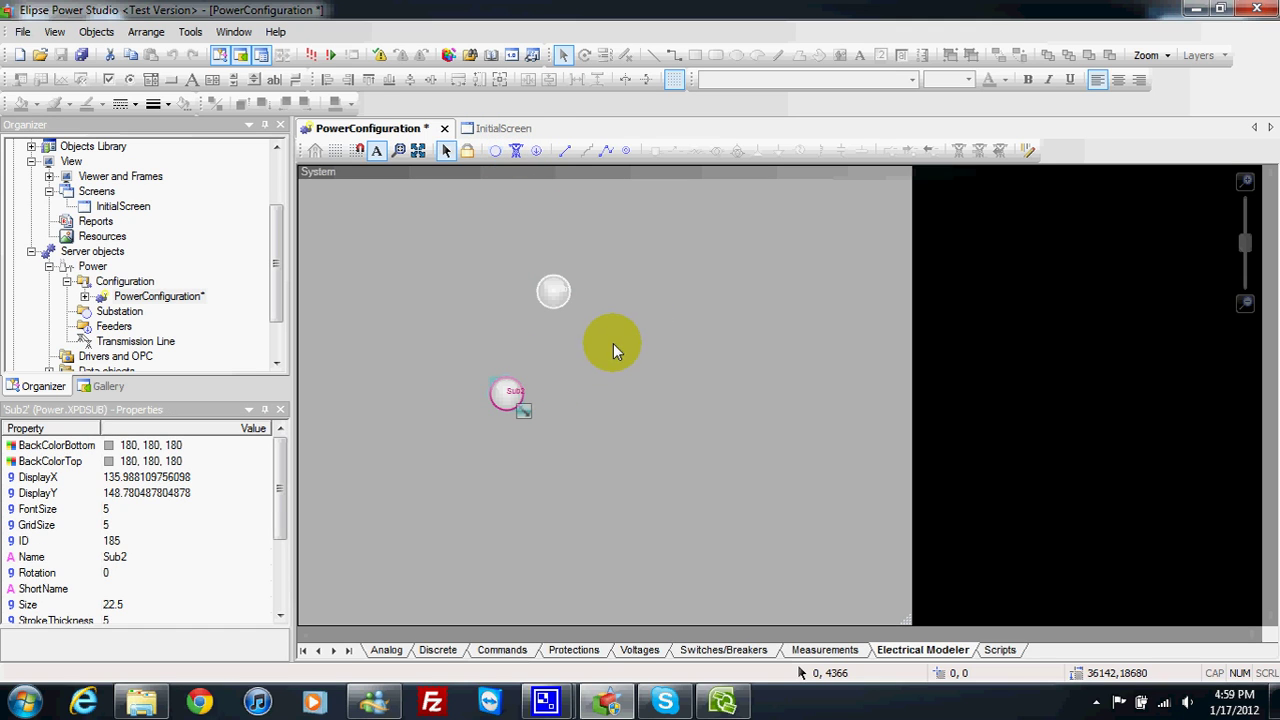
- Place three feeders in a row below the substations, at about Y 208 and X 81, 160 and 243
{"action": "left_click", "coordinate": [540, 152]}
{"action": "left_click", "coordinate": [423, 488]}
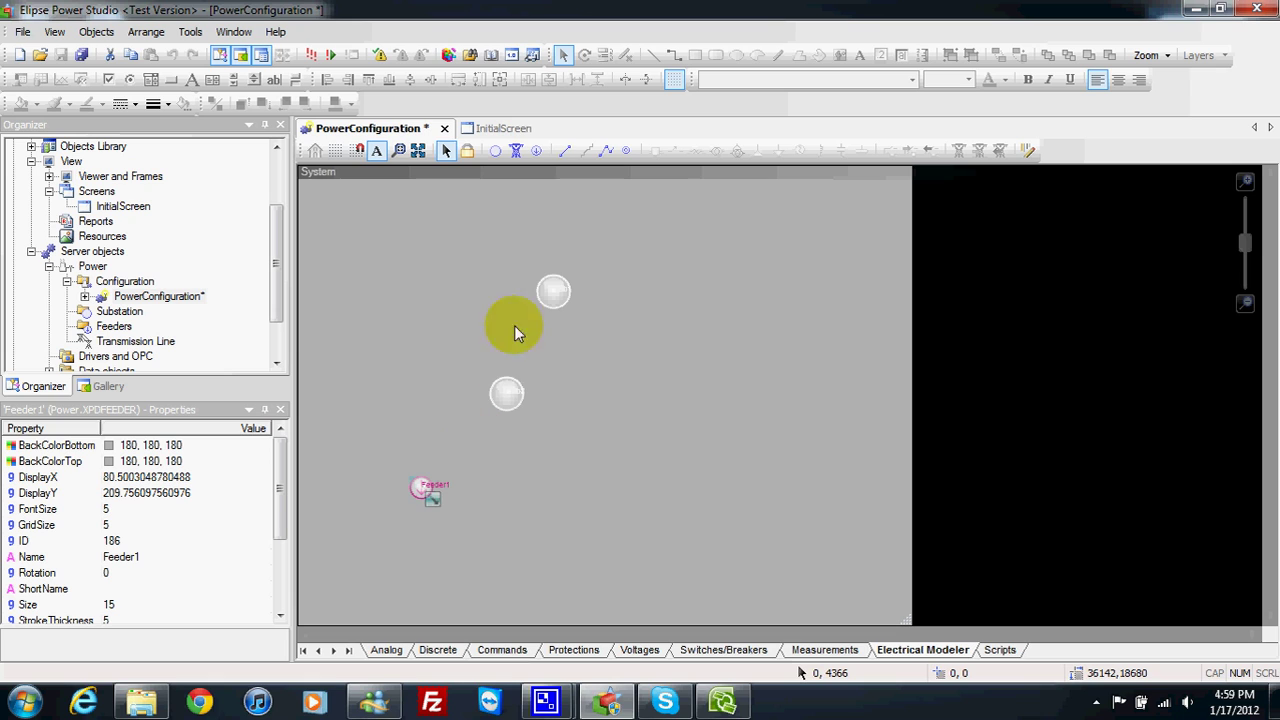
{"action": "left_click", "coordinate": [536, 150]}
{"action": "left_click", "coordinate": [544, 486]}
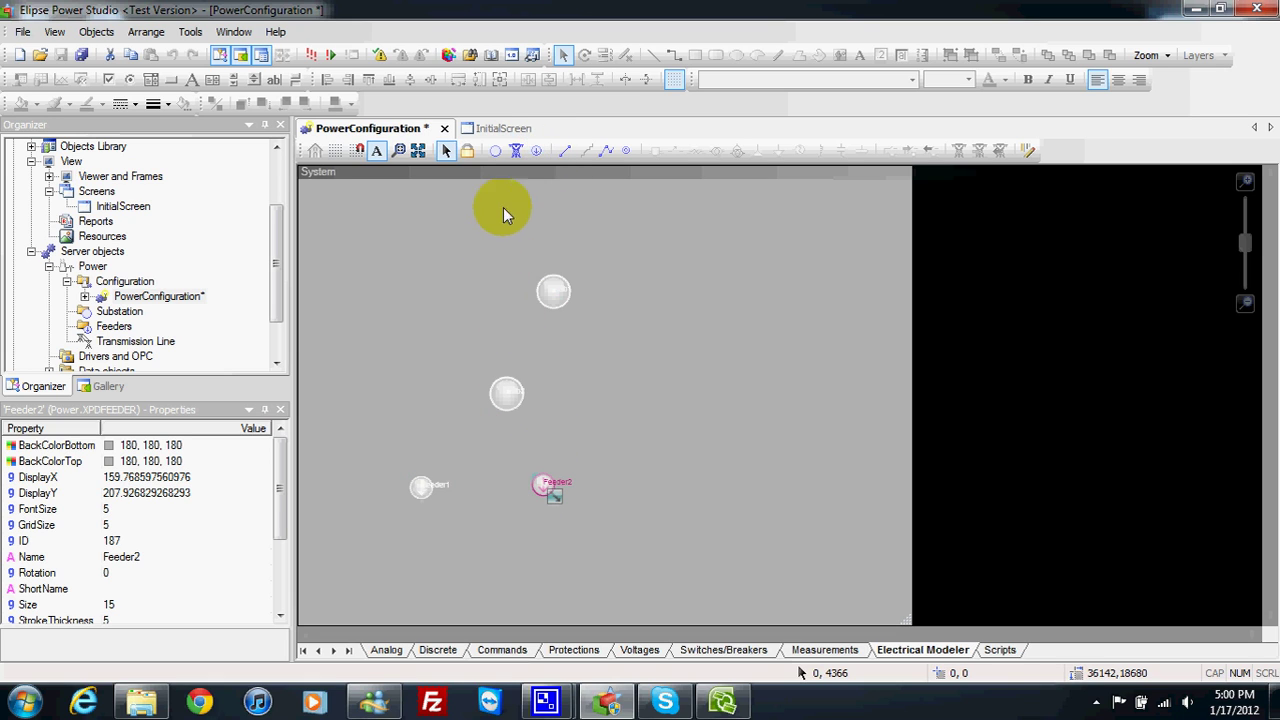
{"action": "left_click", "coordinate": [535, 152]}
{"action": "left_click", "coordinate": [672, 494]}
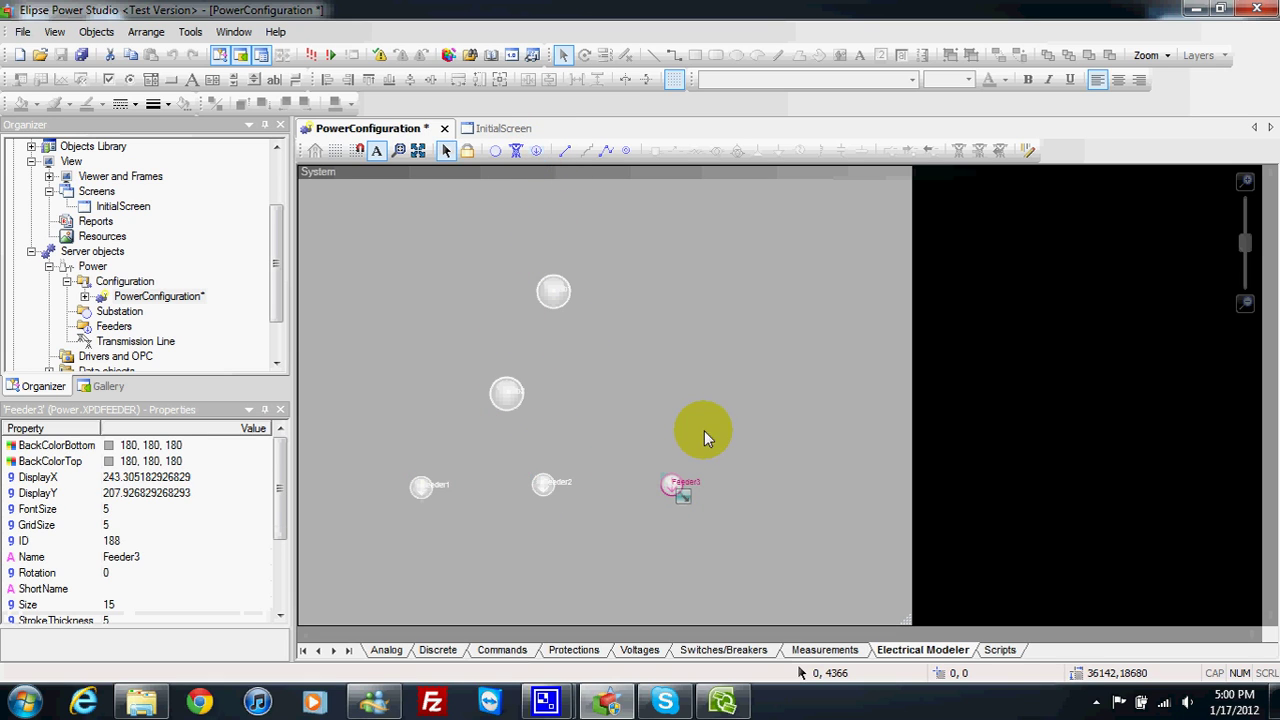
- Connect the upper substation to the lower substation with a transmission line segment
{"action": "left_click", "coordinate": [553, 291]}
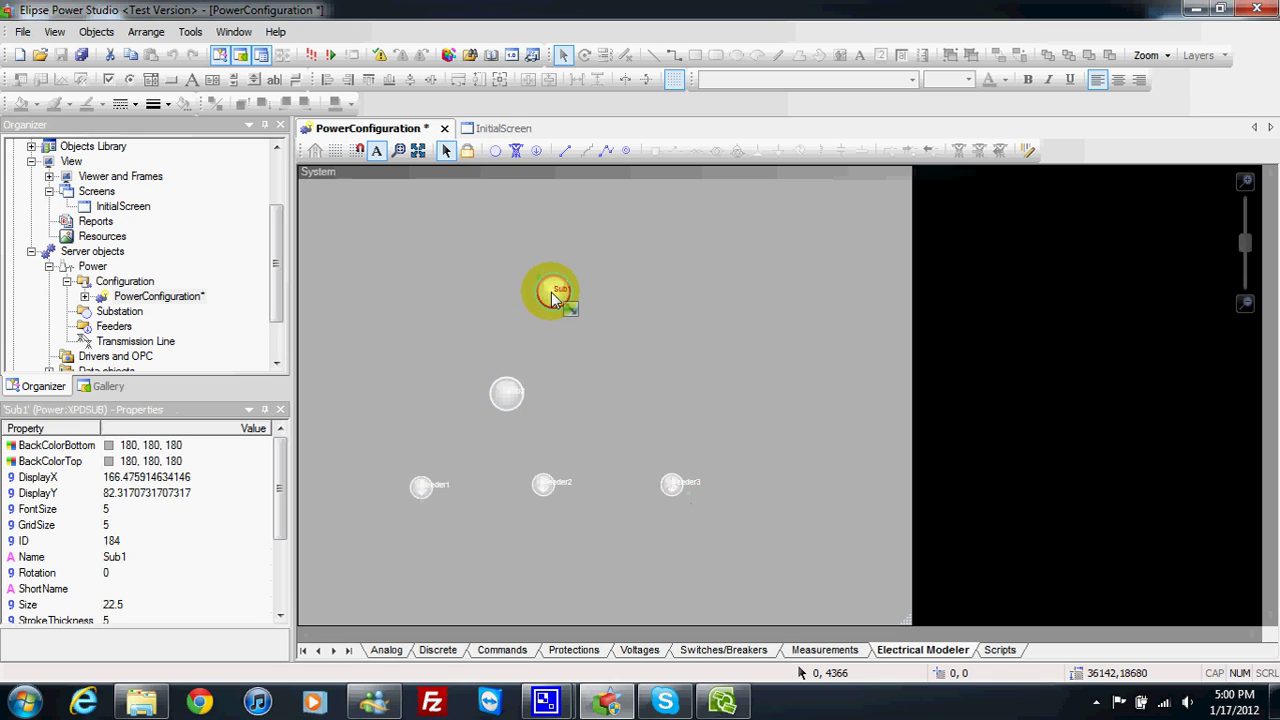
{"action": "left_click", "coordinate": [506, 393]}
{"action": "left_click", "coordinate": [550, 291]}
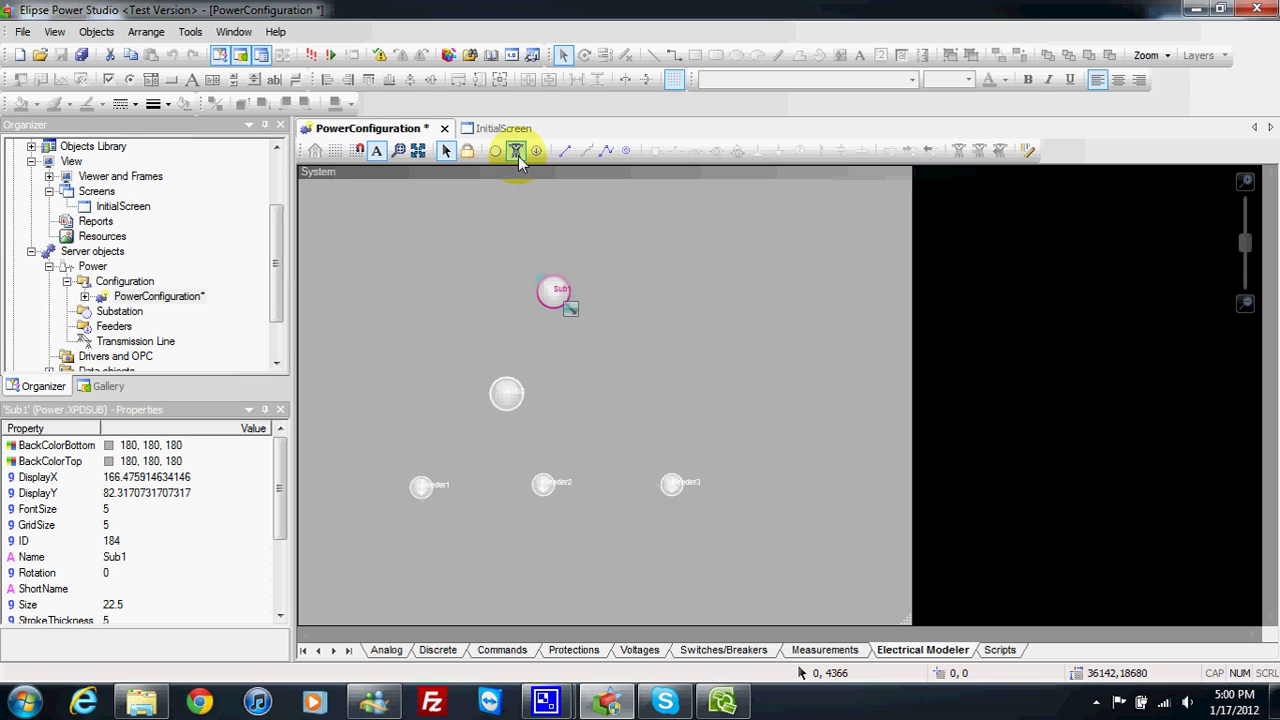
{"action": "left_click", "coordinate": [516, 150]}
{"action": "left_click_drag", "start_coordinate": [543, 286], "coordinate": [505, 390]}
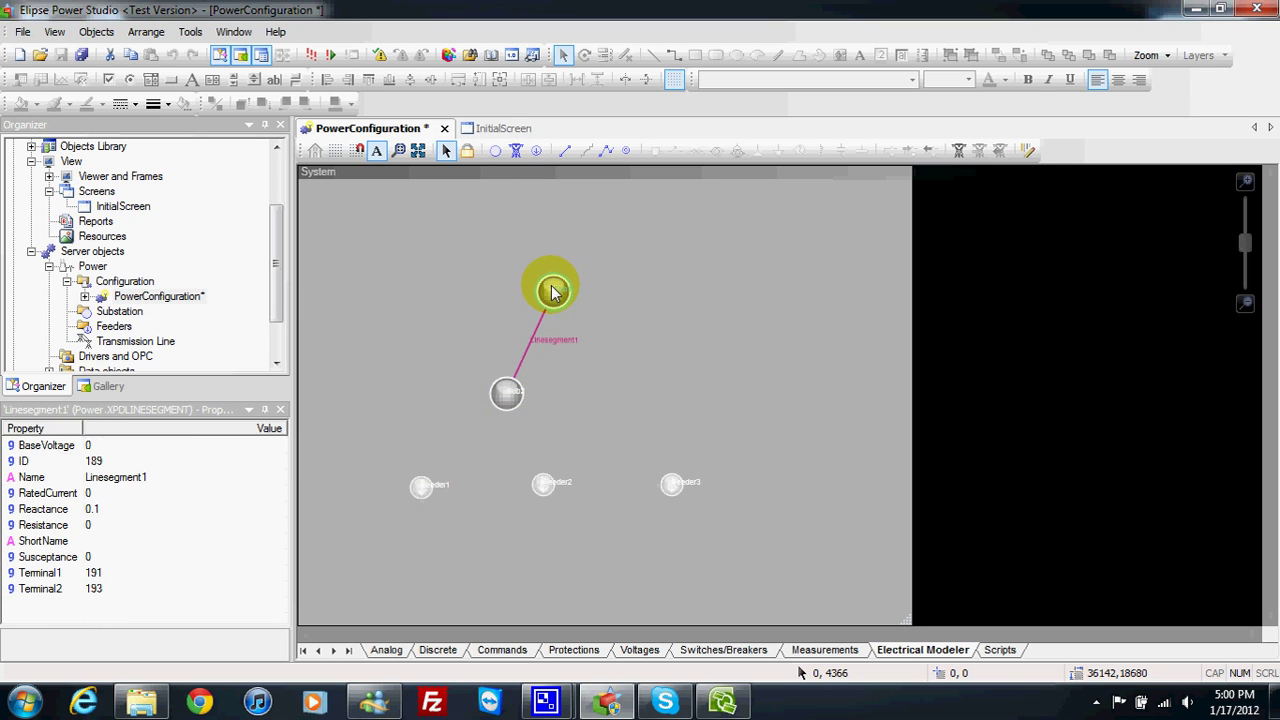
- Connect the lower substation to each of the three feeders with a jumper
{"action": "left_click", "coordinate": [517, 152]}
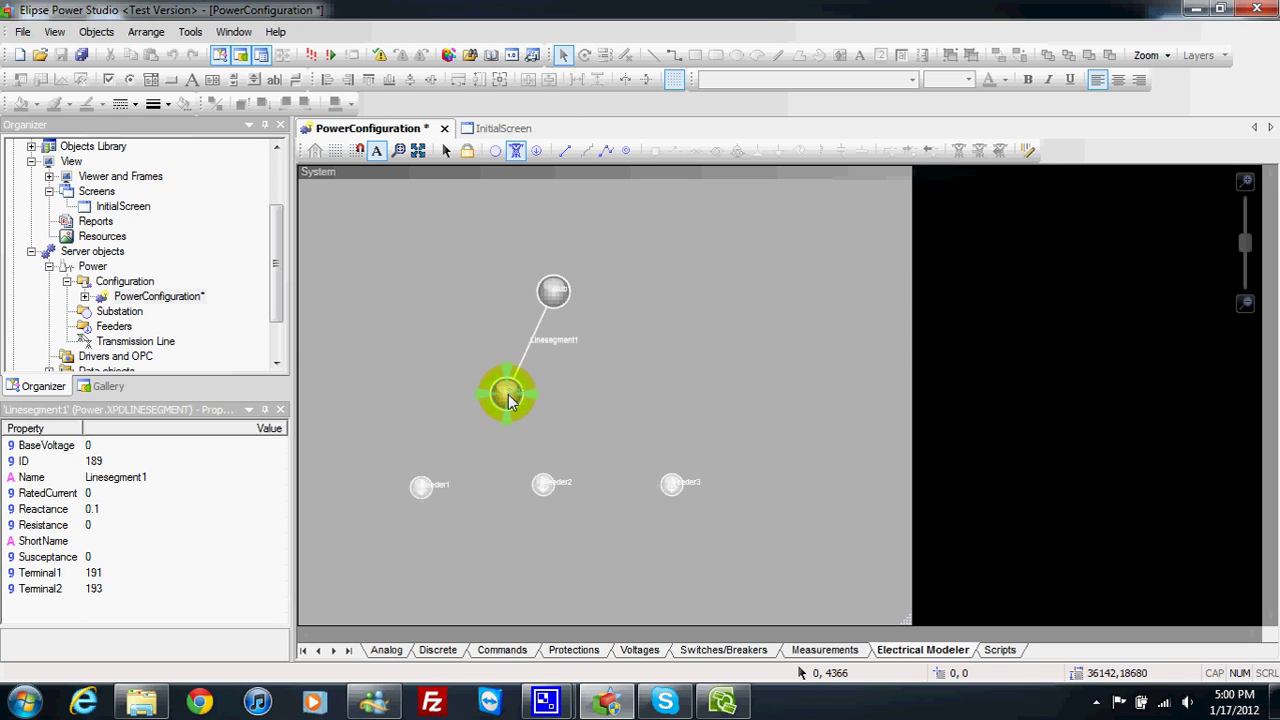
{"action": "left_click", "coordinate": [566, 152]}
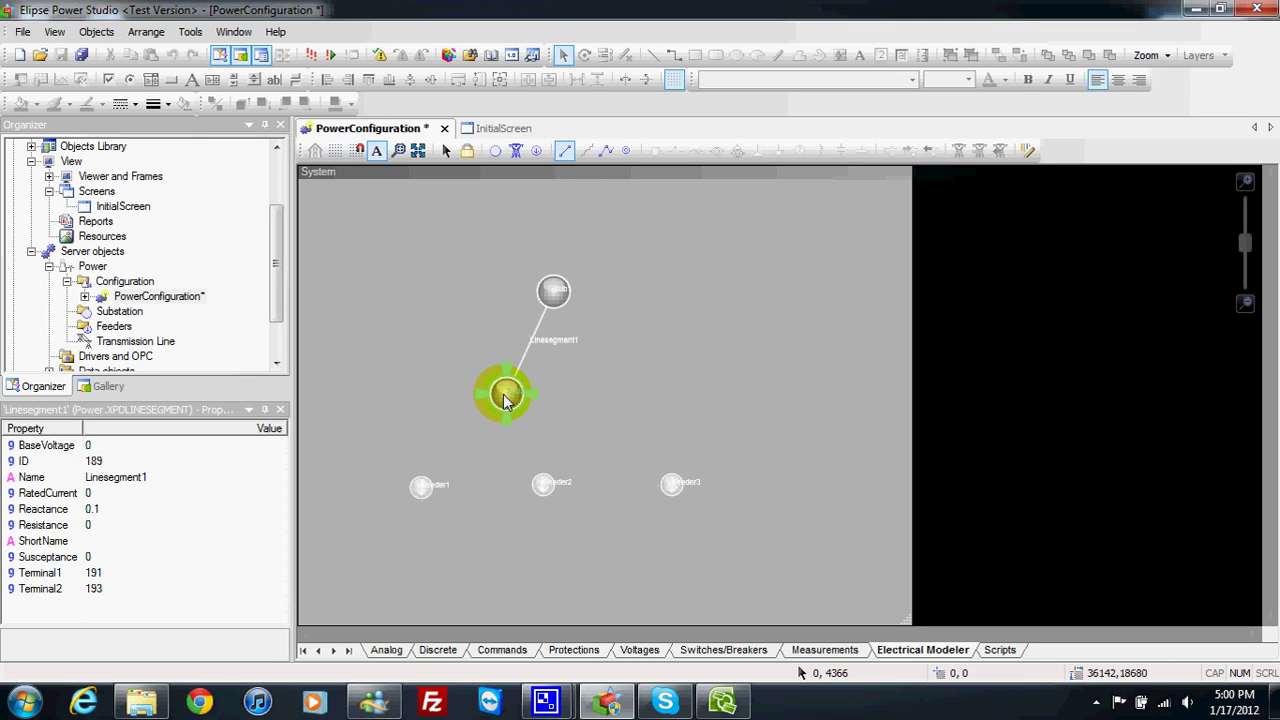
{"action": "left_click_drag", "start_coordinate": [505, 400], "coordinate": [487, 420]}
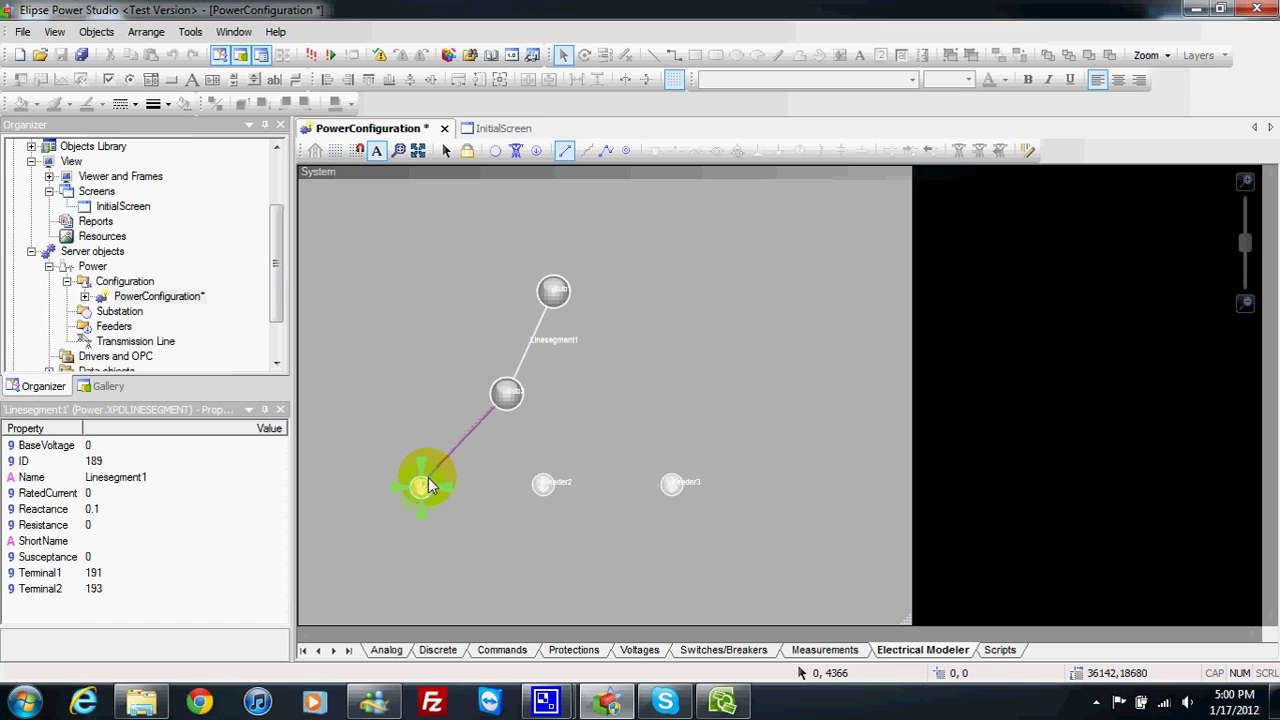
{"action": "left_click_drag", "start_coordinate": [422, 488], "coordinate": [422, 488]}
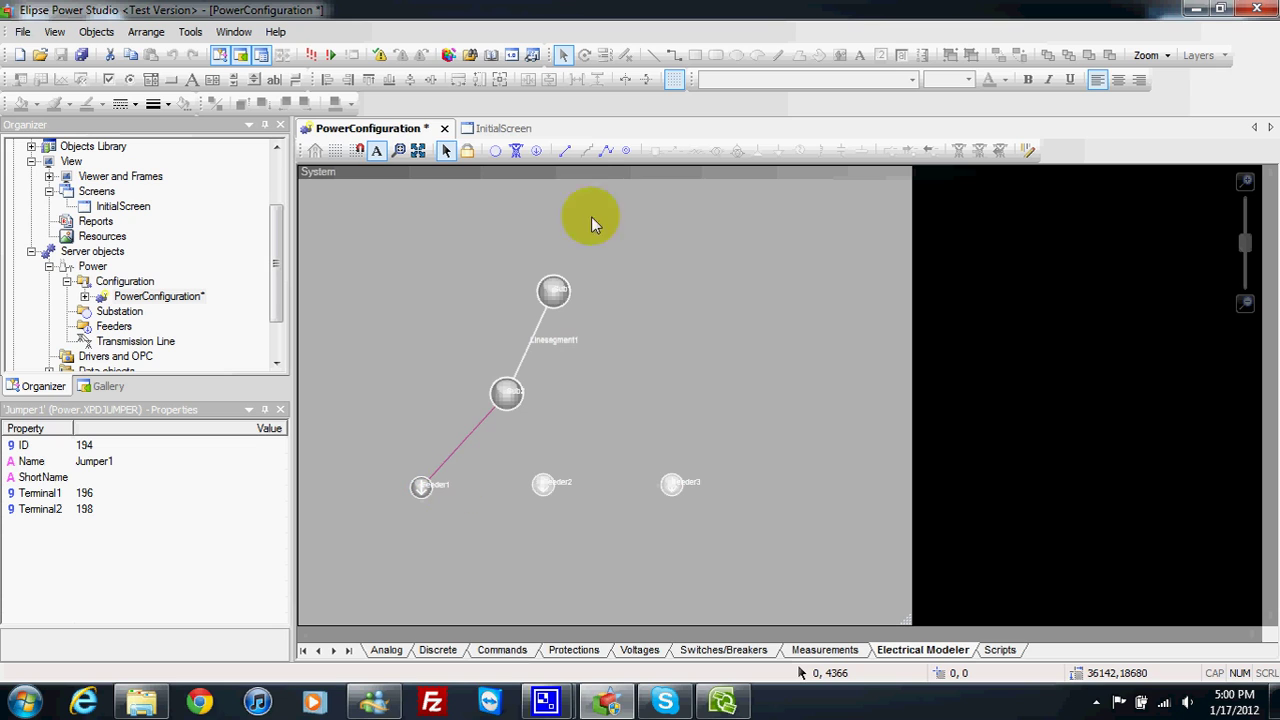
{"action": "left_click", "coordinate": [566, 152]}
{"action": "left_click_drag", "start_coordinate": [505, 393], "coordinate": [542, 484]}
{"action": "left_click", "coordinate": [564, 150]}
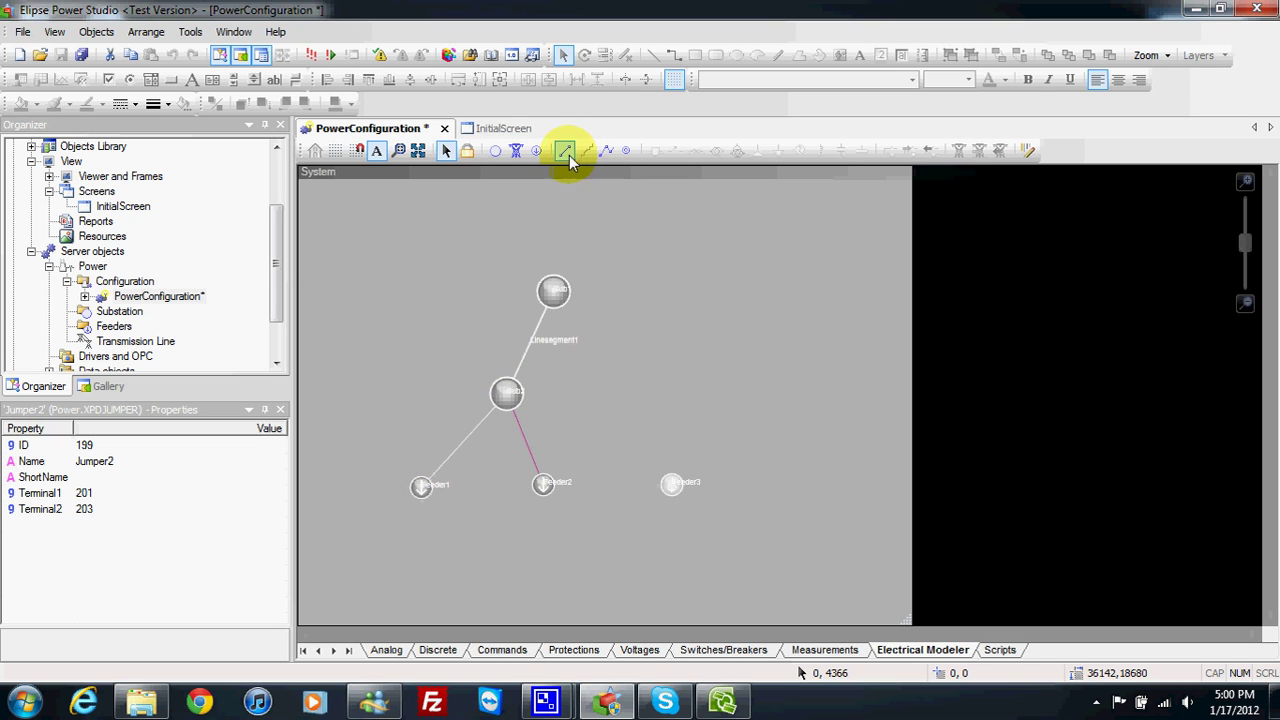
{"action": "left_click_drag", "start_coordinate": [507, 399], "coordinate": [533, 405]}
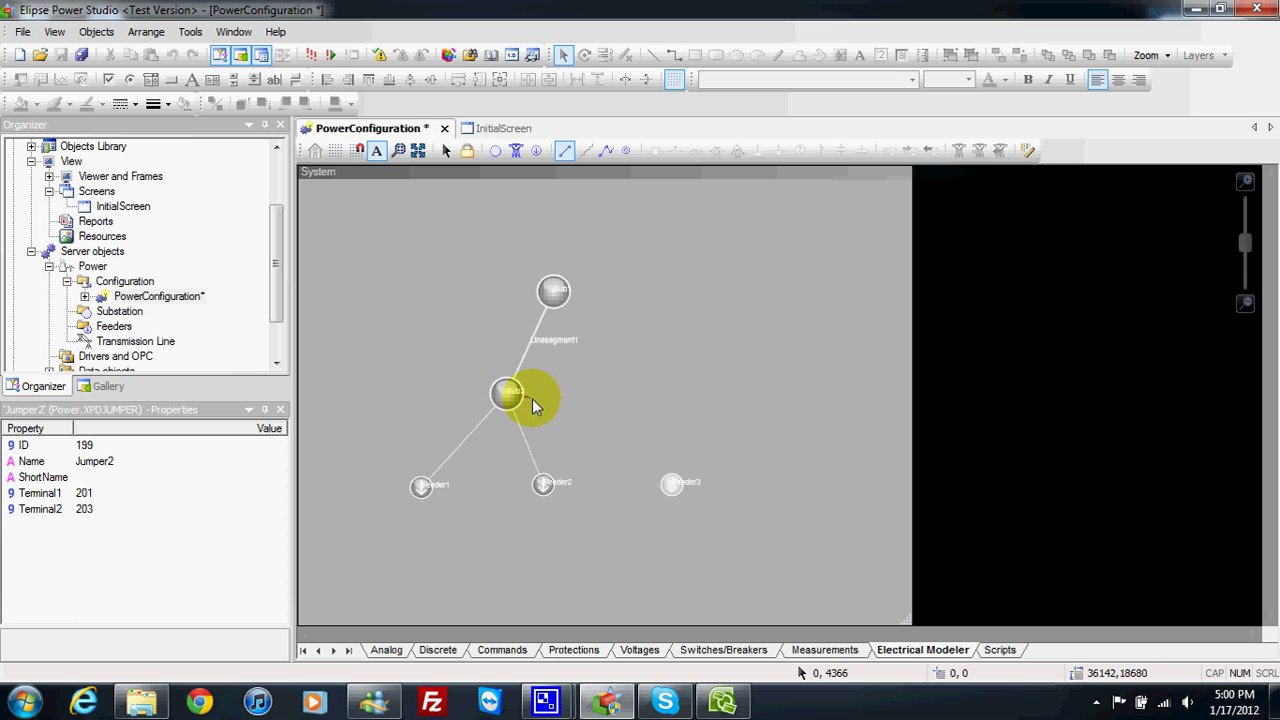
{"action": "left_click_drag", "start_coordinate": [632, 460], "coordinate": [671, 483]}
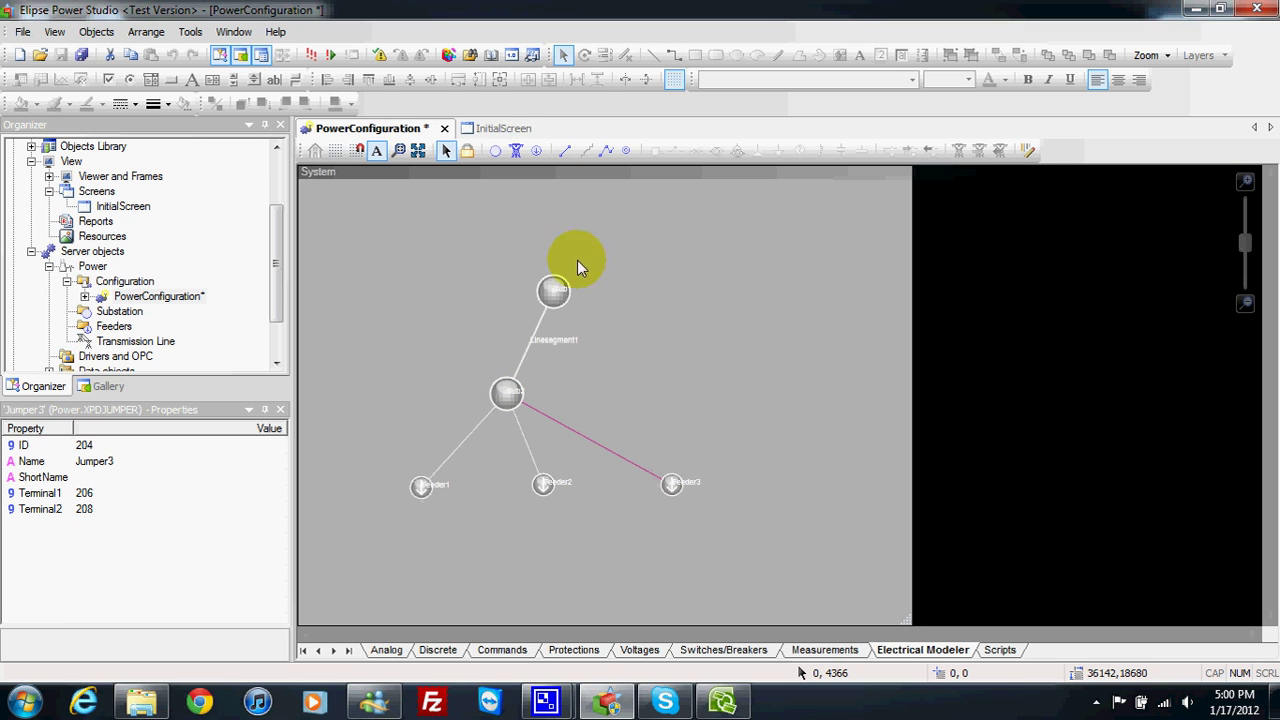
- Move the upper substation to about X 205, Y 59, farther from the lower one
{"action": "left_click_drag", "start_coordinate": [549, 287], "coordinate": [609, 251]}
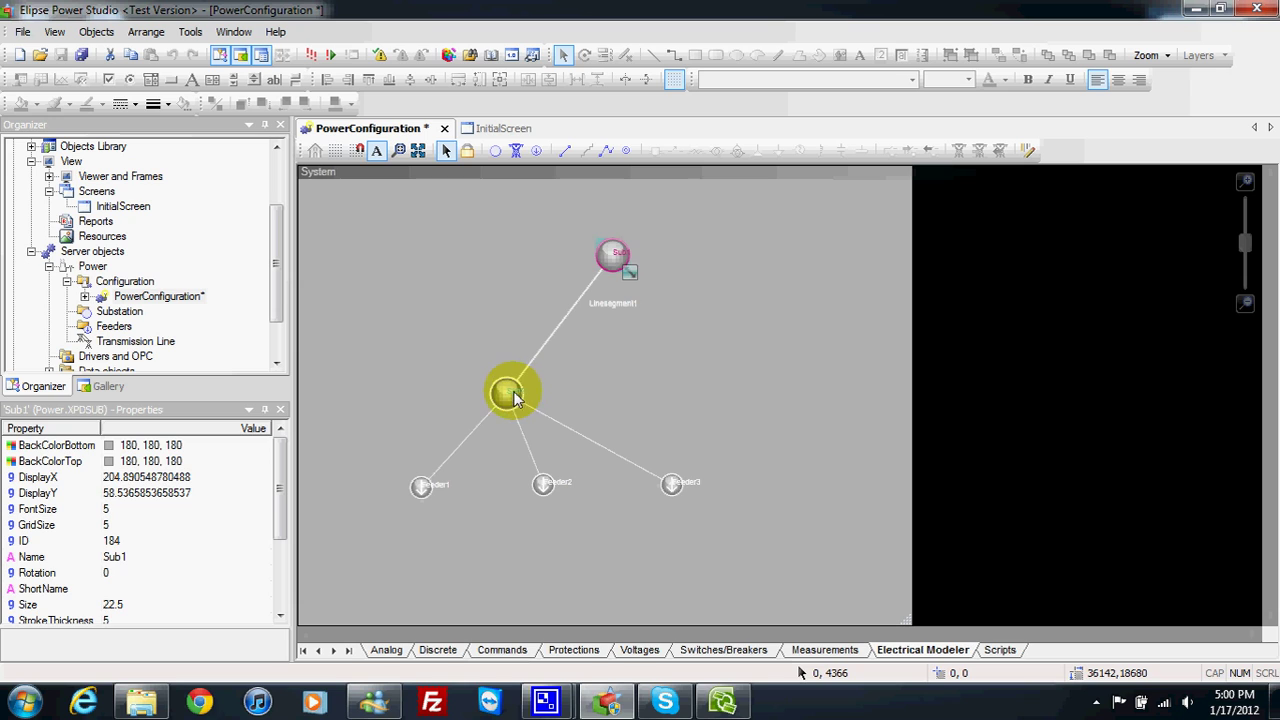
{"action": "left_click", "coordinate": [550, 337]}
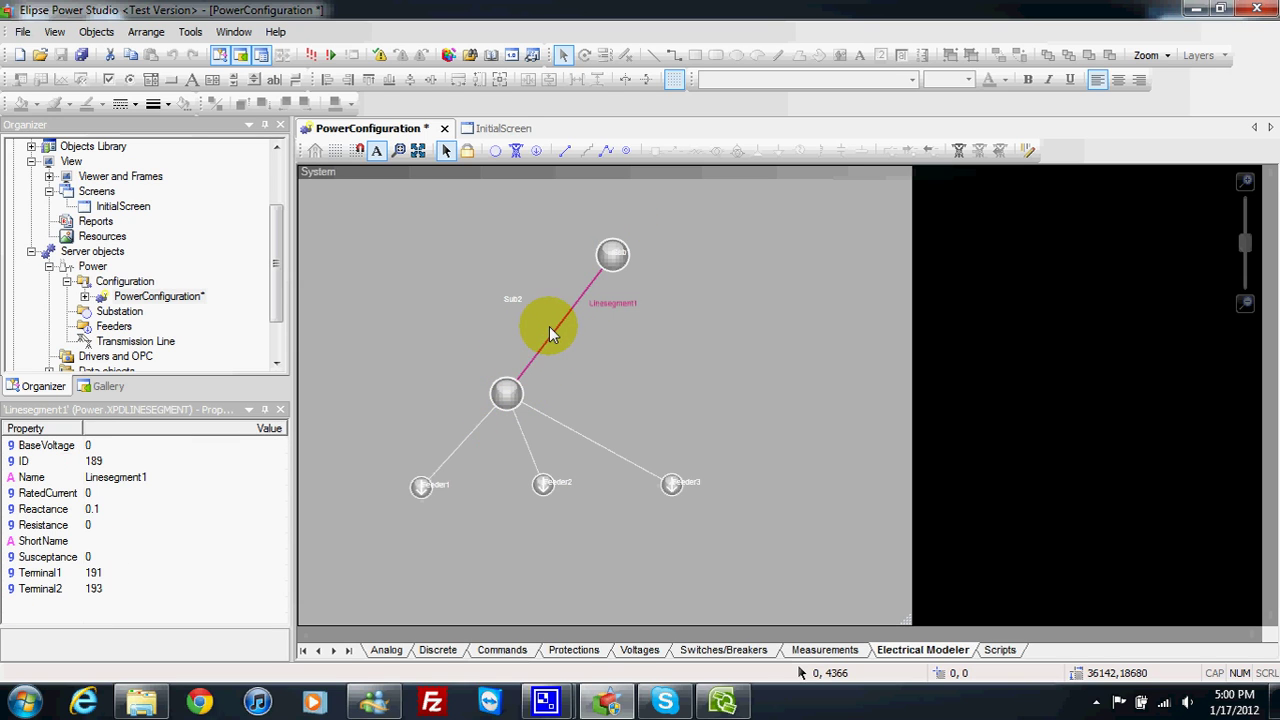
- Examine the lower substation and feeders, and the Substation, Feeders and Transmission Line folders in the project tree
{"action": "left_click", "coordinate": [506, 394]}
{"action": "left_click", "coordinate": [421, 485]}
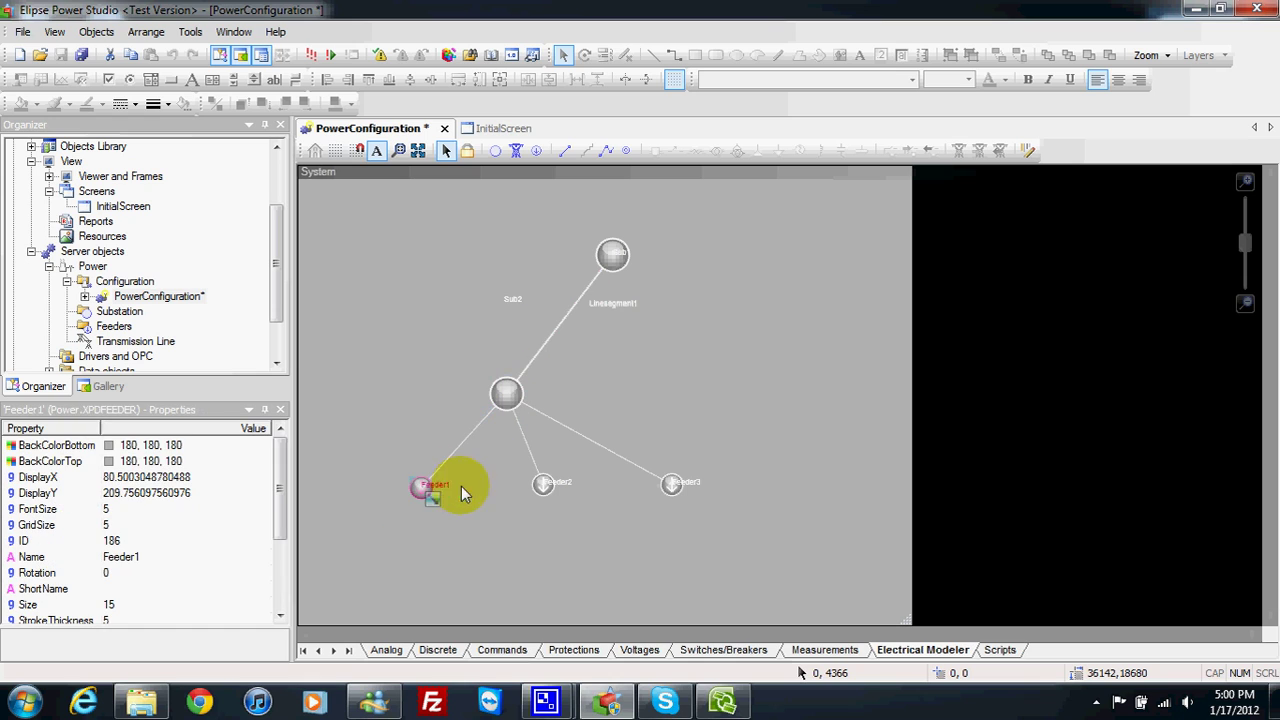
{"action": "left_click", "coordinate": [543, 487]}
{"action": "left_click", "coordinate": [671, 483]}
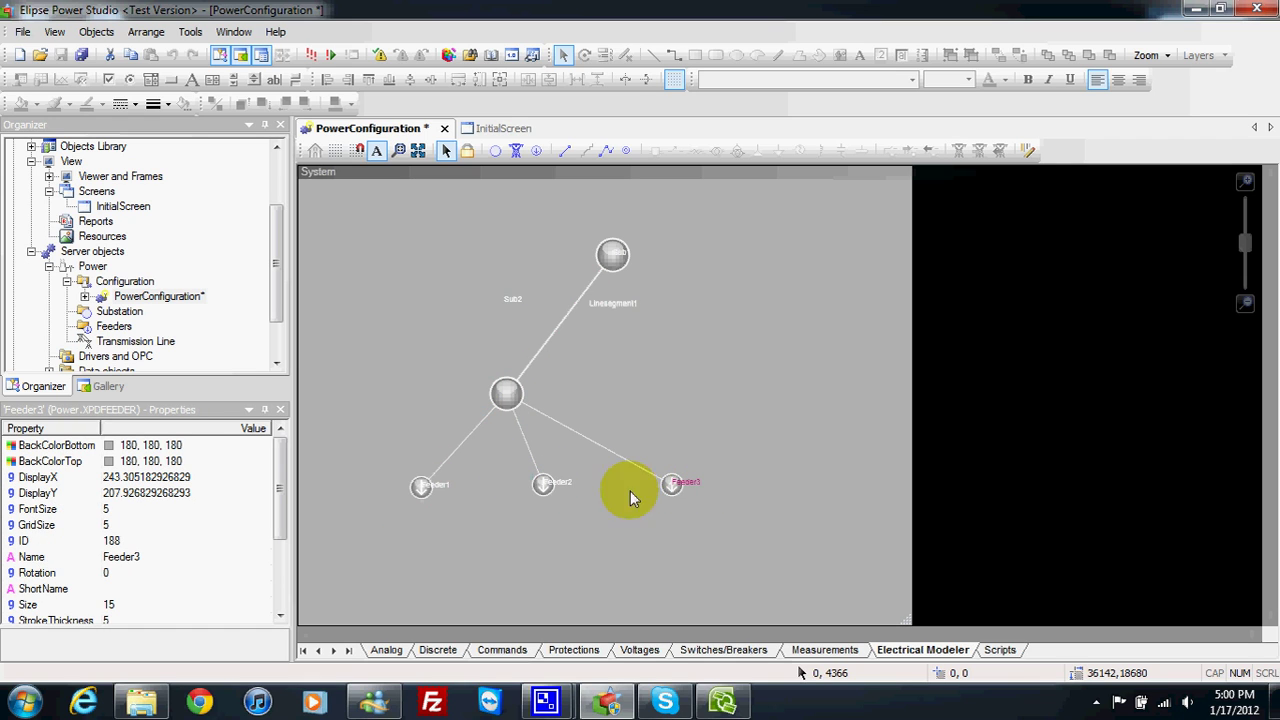
{"action": "left_click", "coordinate": [514, 386]}
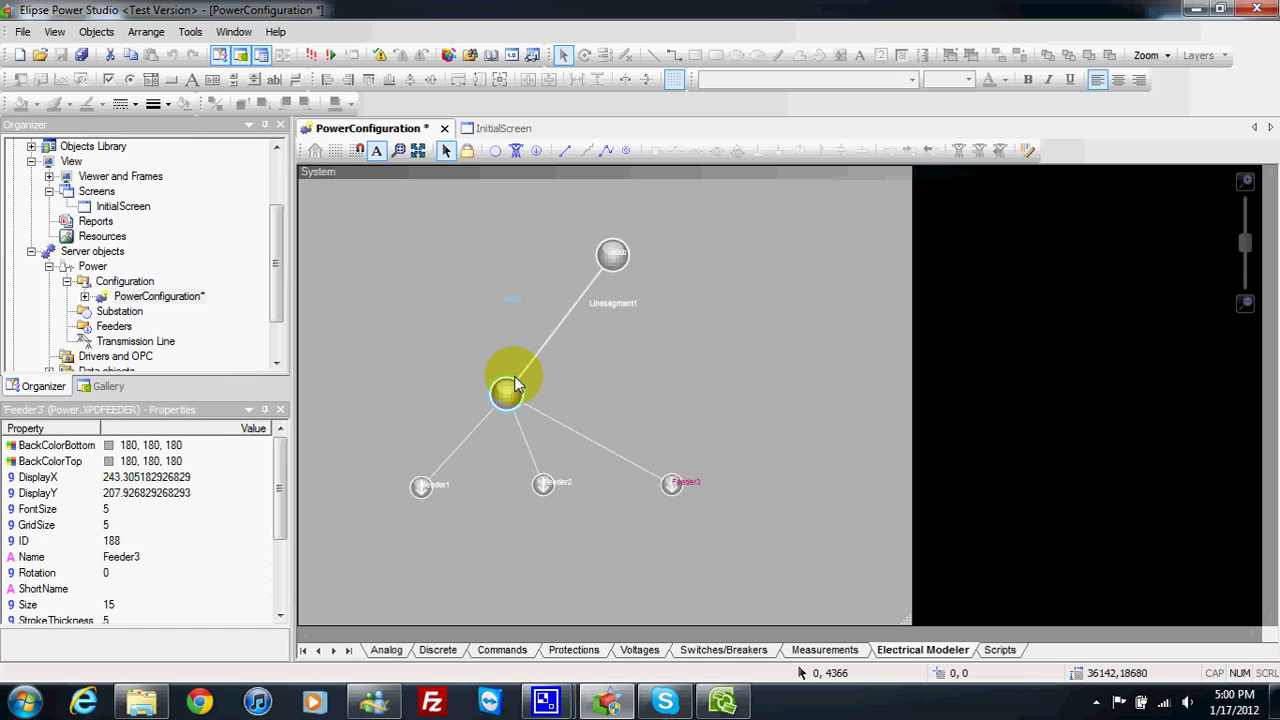
{"action": "left_click", "coordinate": [138, 312]}
{"action": "left_click", "coordinate": [125, 327]}
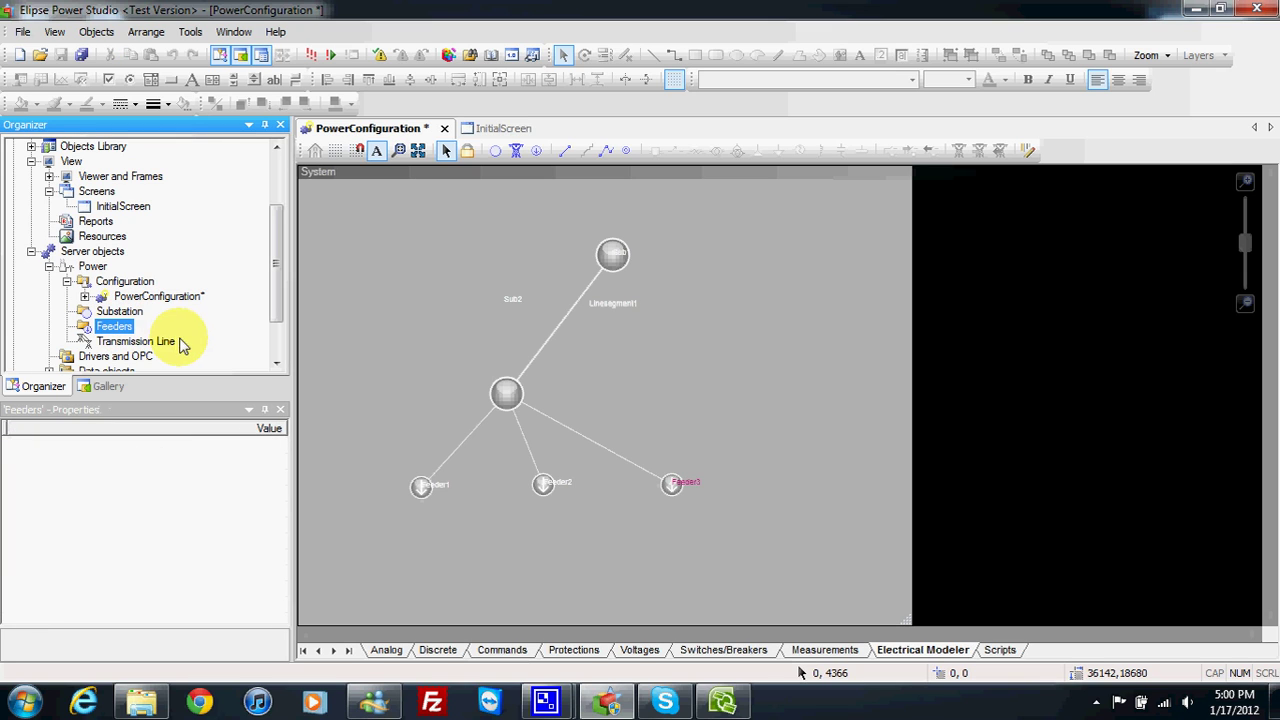
{"action": "left_click", "coordinate": [155, 343]}
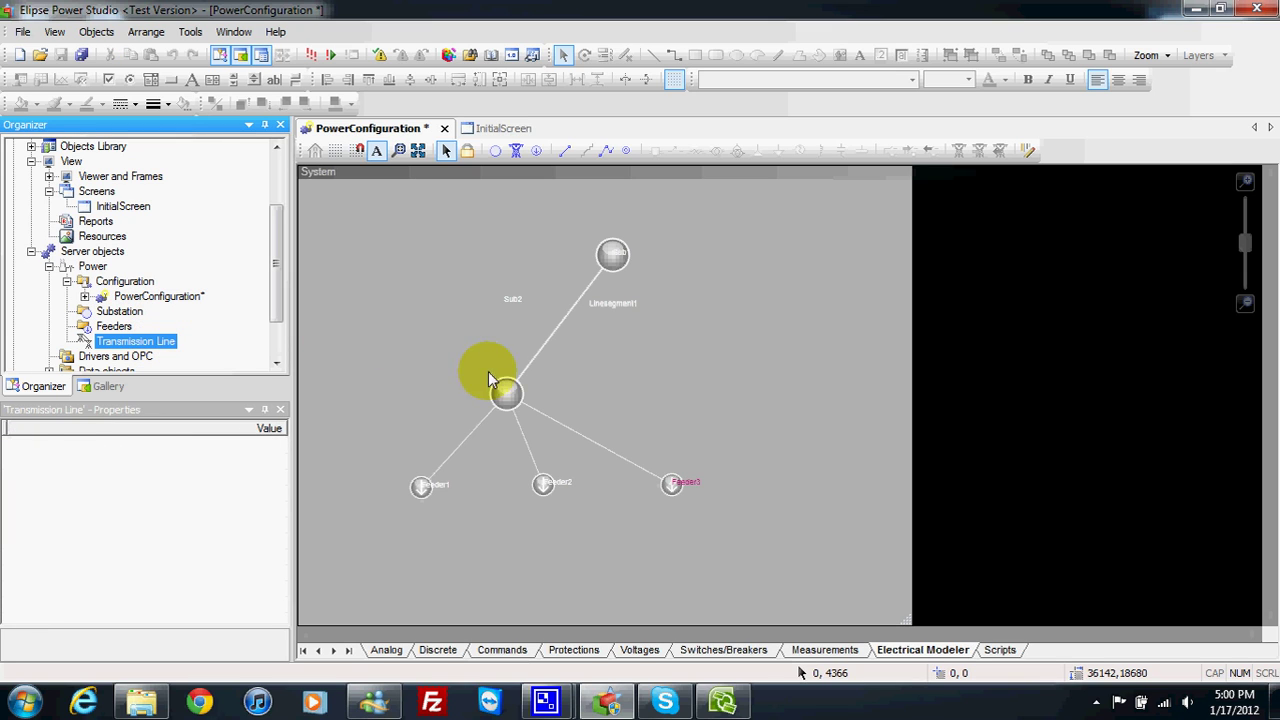
- Move the lower substation up to about X 134, Y 106 and place its name label just above it
{"action": "left_click_drag", "start_coordinate": [506, 390], "coordinate": [509, 359]}
{"action": "left_click", "coordinate": [520, 266]}
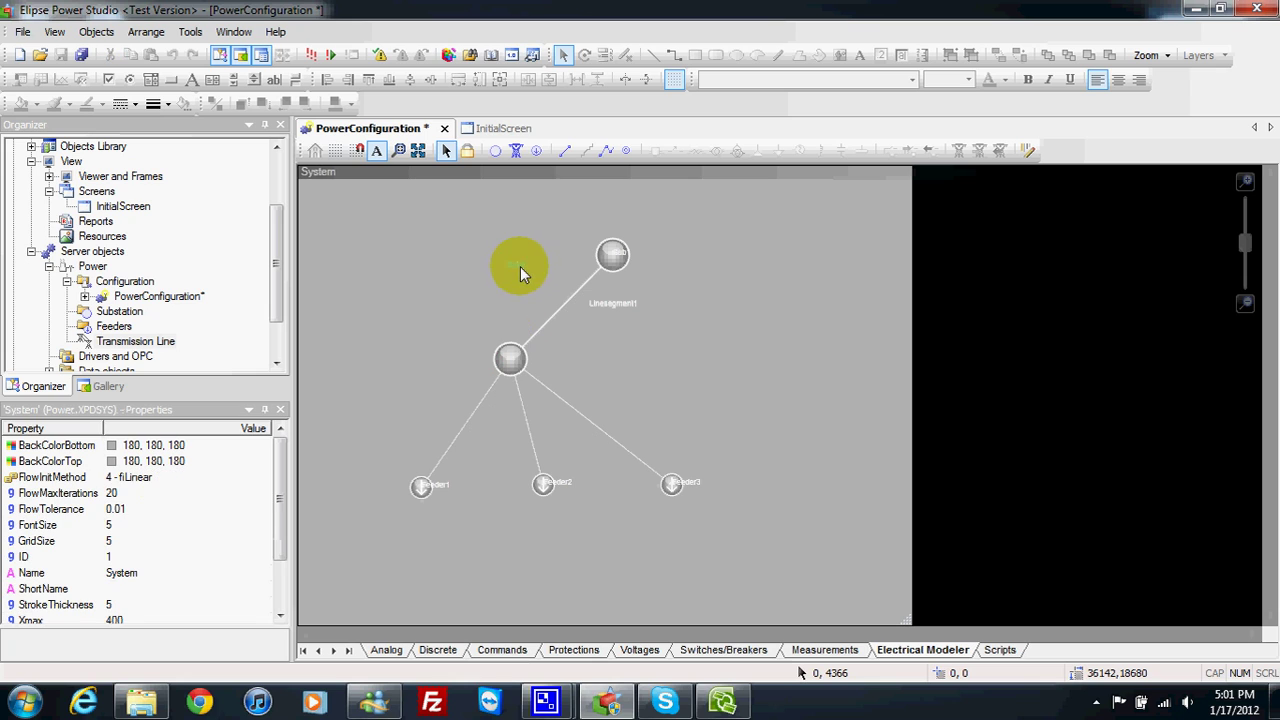
{"action": "left_click_drag", "start_coordinate": [521, 264], "coordinate": [521, 322]}
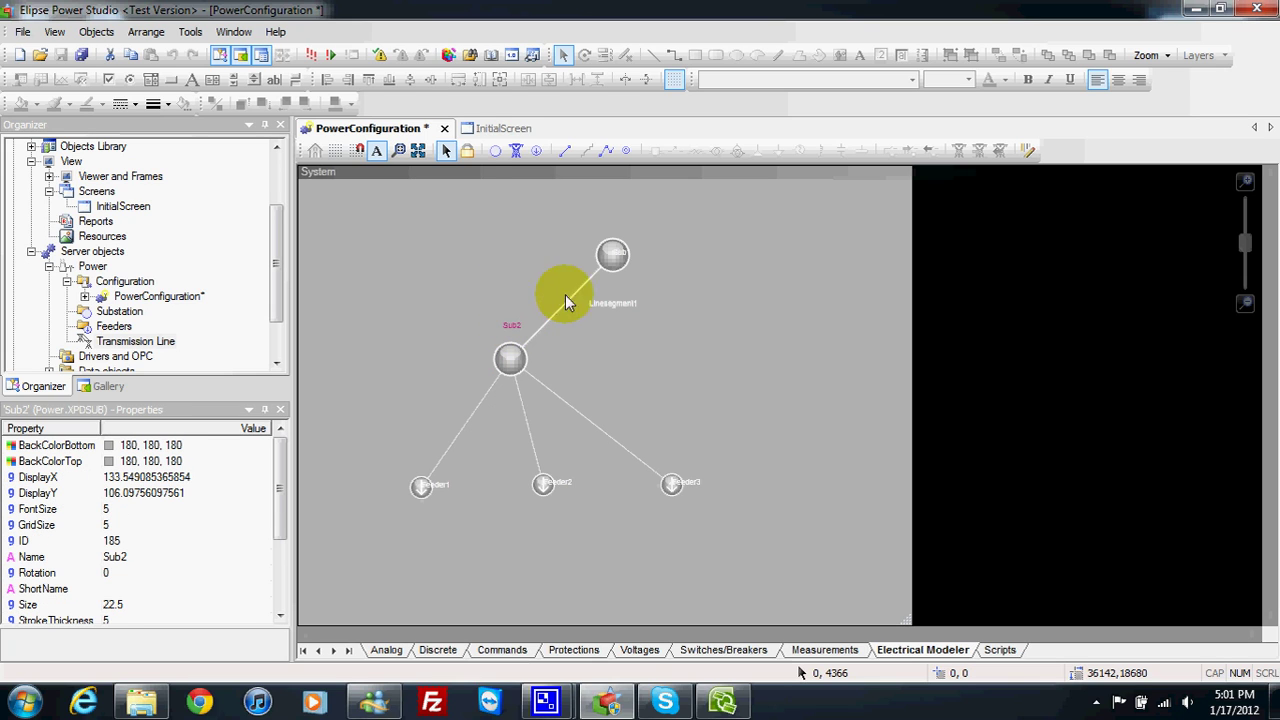
- Open the upper substation's internal diagram and place a breaker near its middle and a switch to the breaker's lower right
{"action": "double_click", "coordinate": [613, 258]}
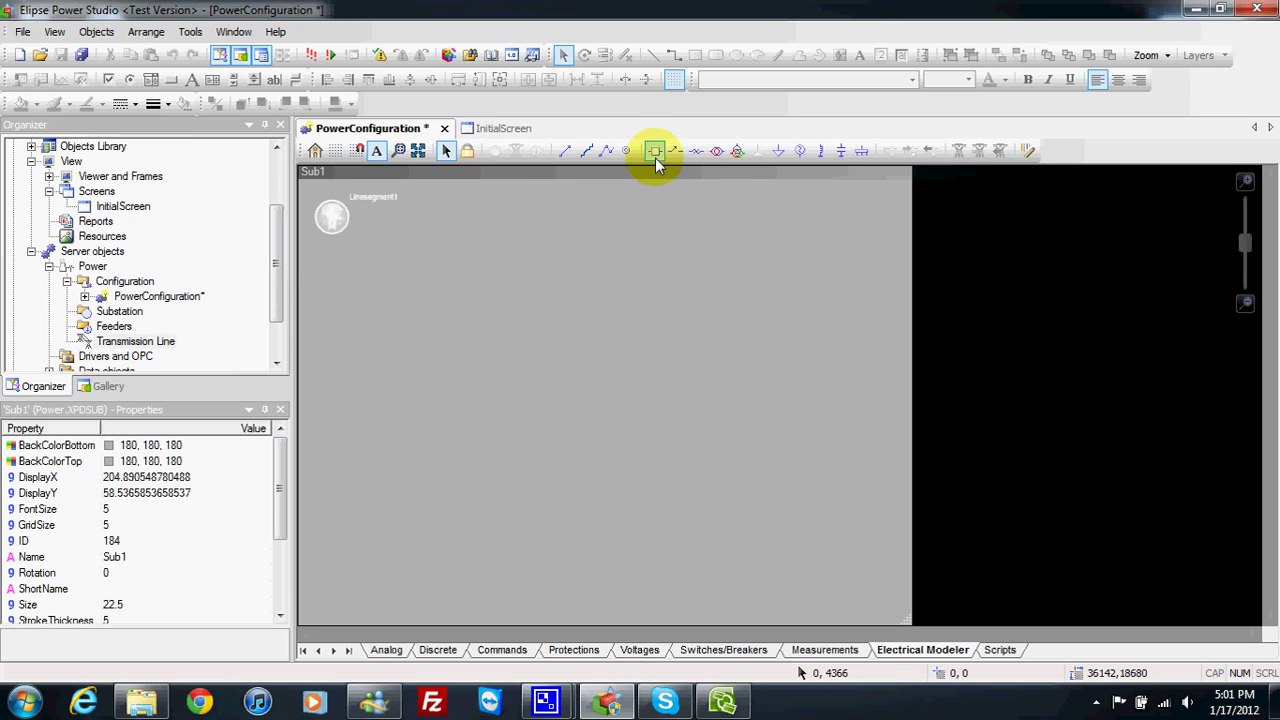
{"action": "left_click_drag", "start_coordinate": [655, 151], "coordinate": [566, 320]}
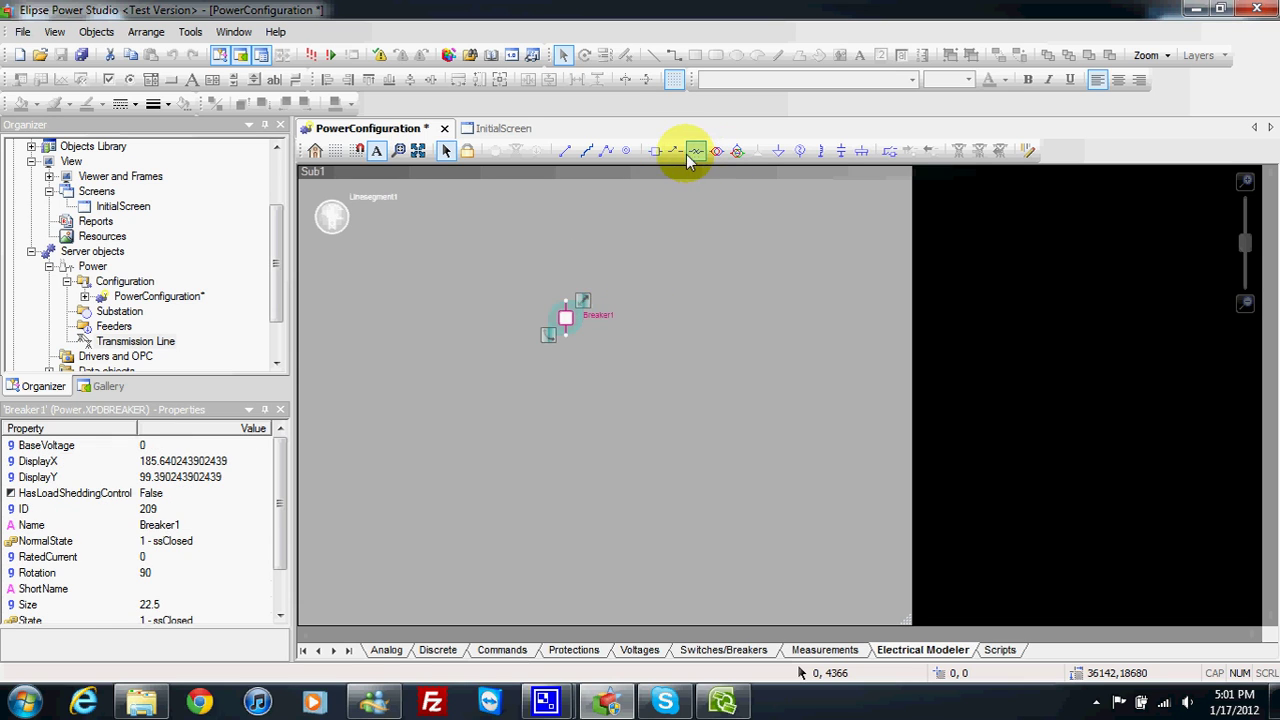
{"action": "left_click_drag", "start_coordinate": [676, 151], "coordinate": [650, 388]}
{"action": "left_click", "coordinate": [726, 371]}
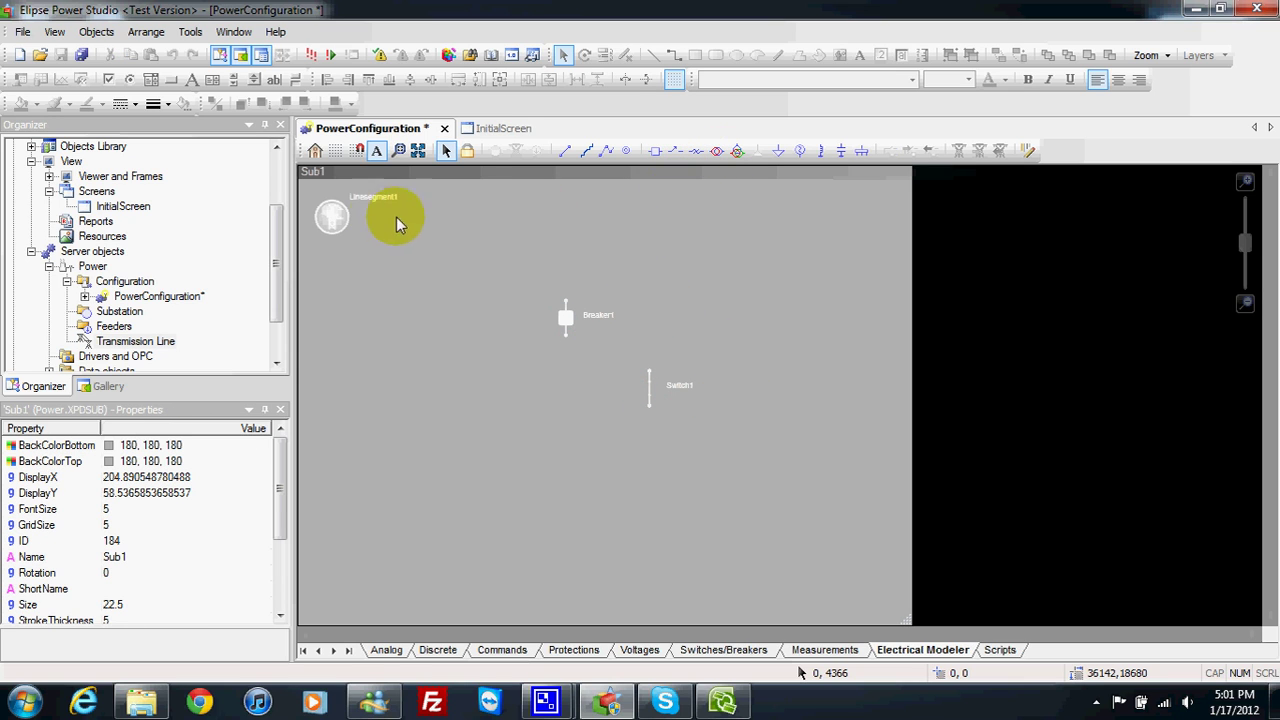
- Examine the internal diagrams of the upper and lower substations and their link nodes, returning to the system overview
{"action": "left_click", "coordinate": [314, 151]}
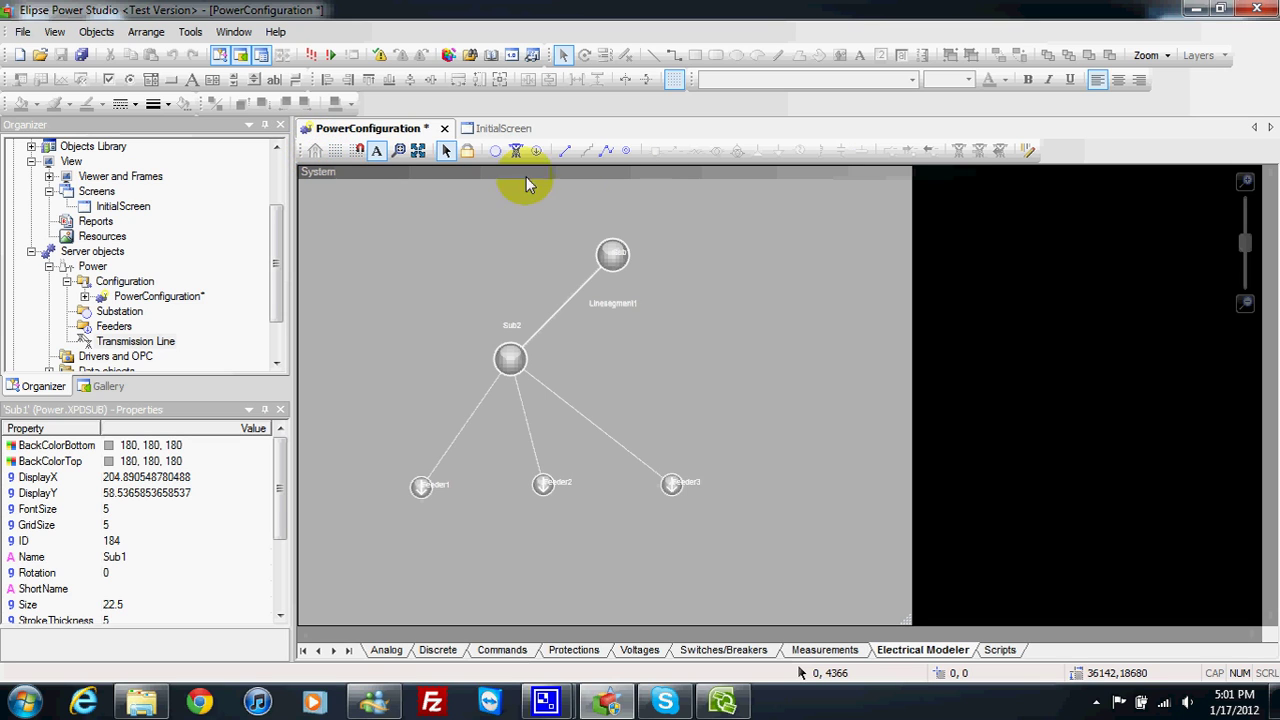
{"action": "double_click", "coordinate": [611, 253]}
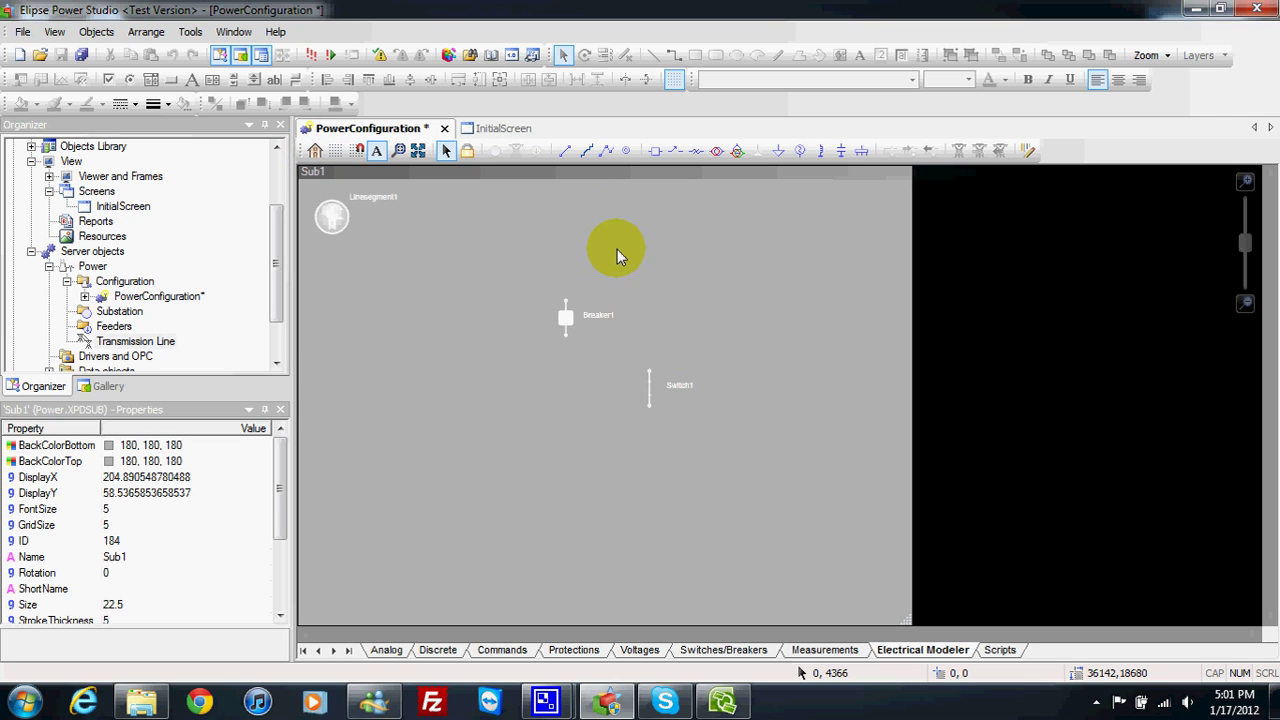
{"action": "left_click", "coordinate": [315, 150]}
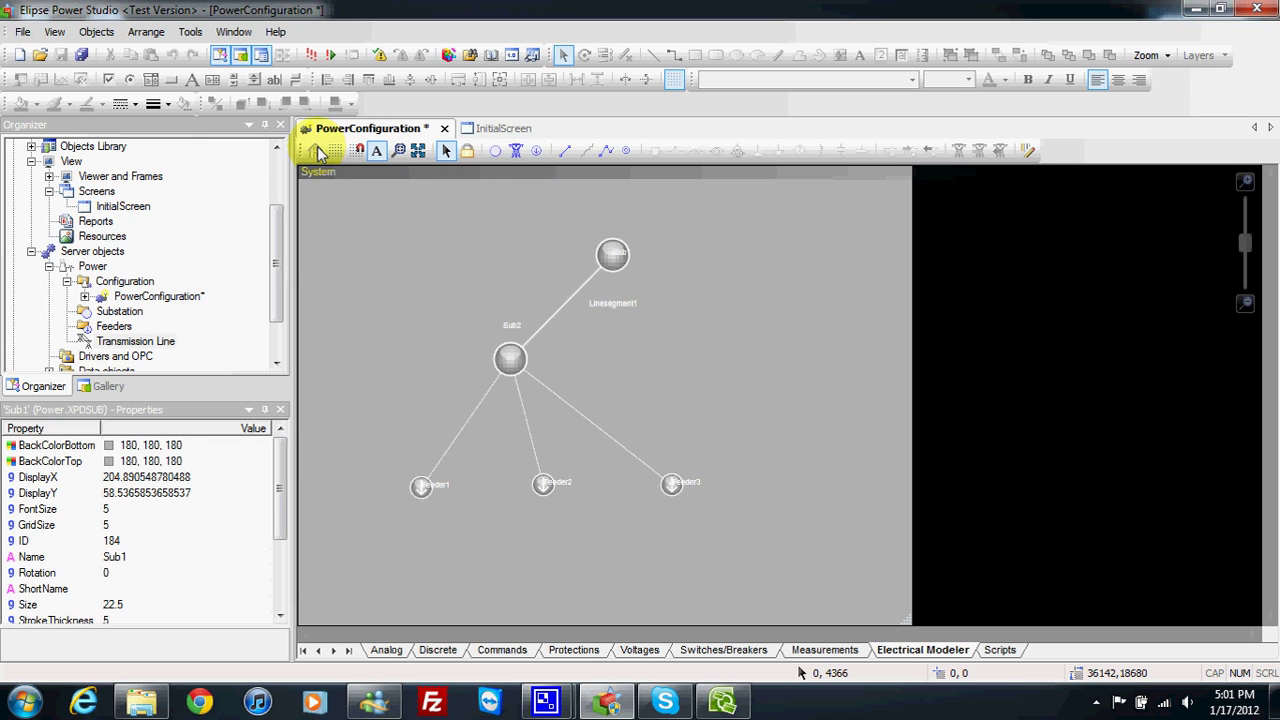
{"action": "double_click", "coordinate": [512, 357]}
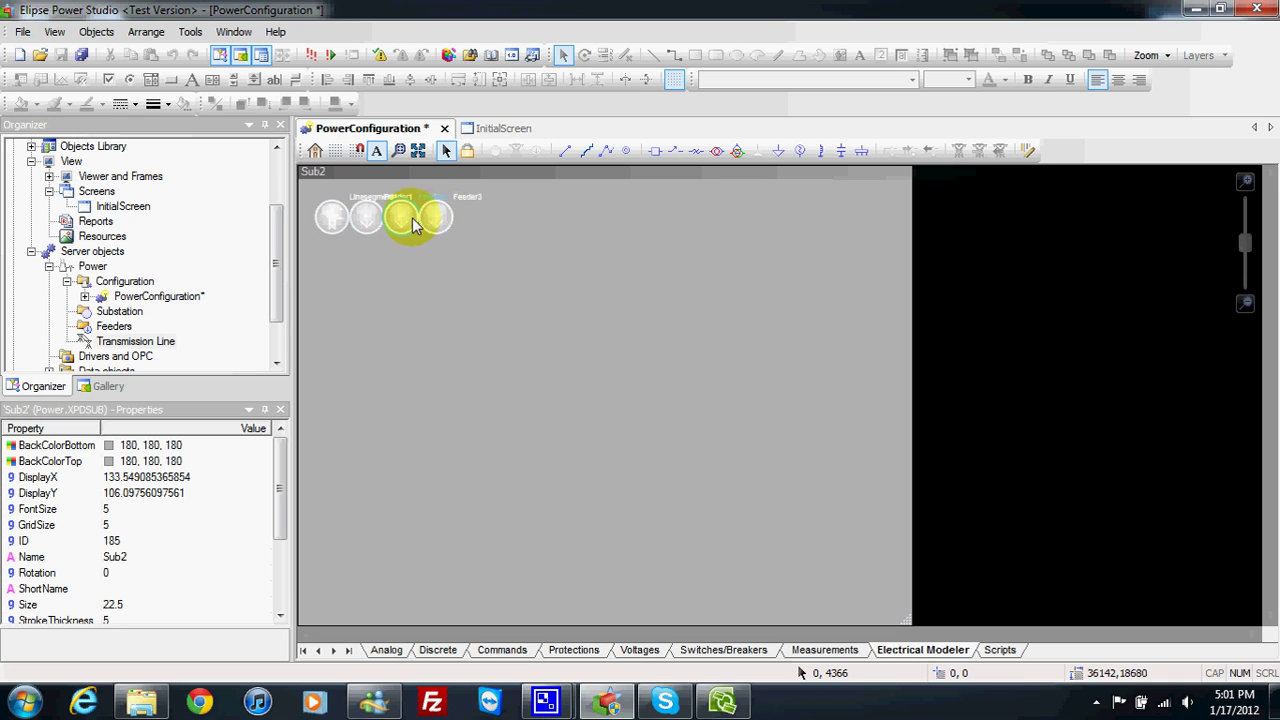
{"action": "left_click", "coordinate": [316, 151]}
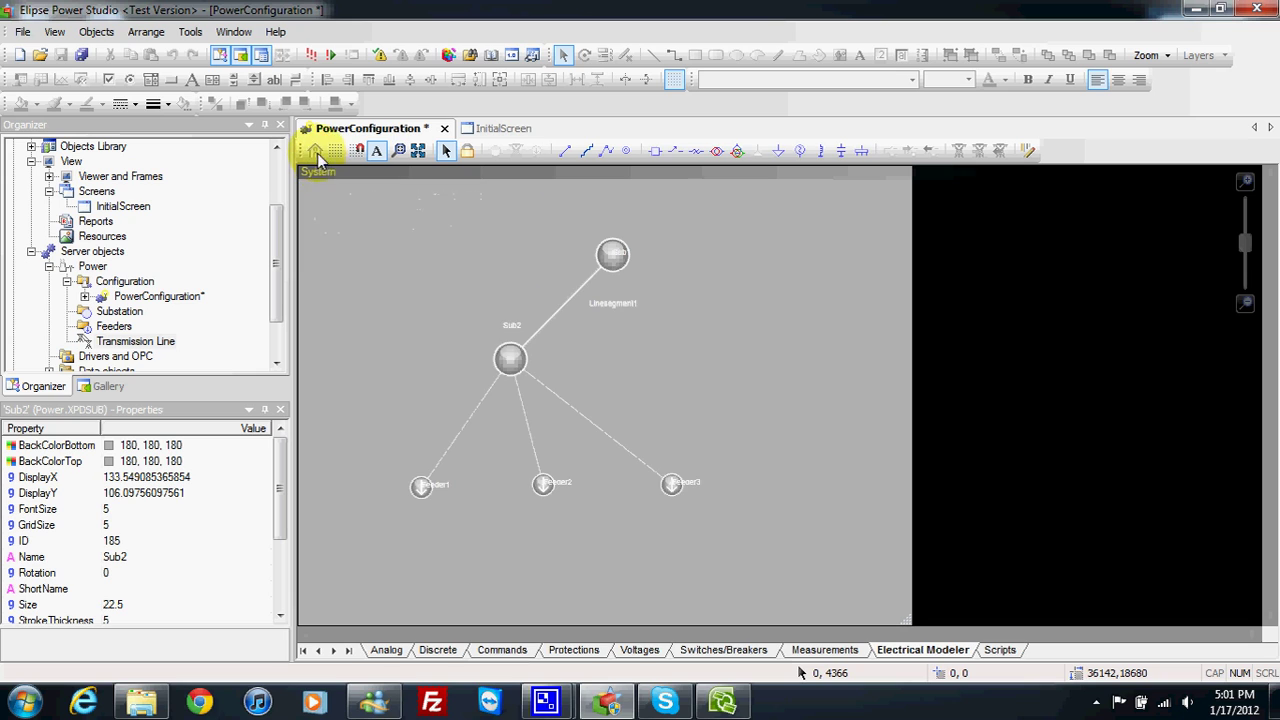
{"action": "double_click", "coordinate": [510, 362]}
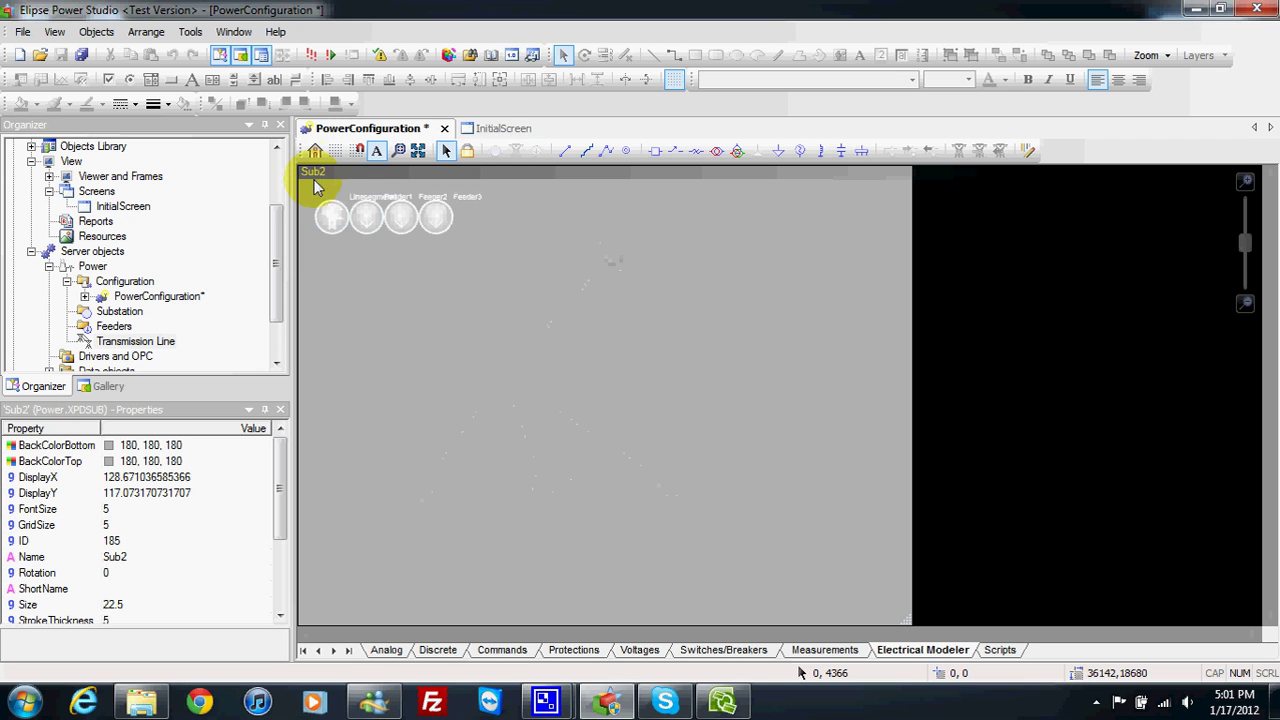
{"action": "left_click", "coordinate": [313, 152]}
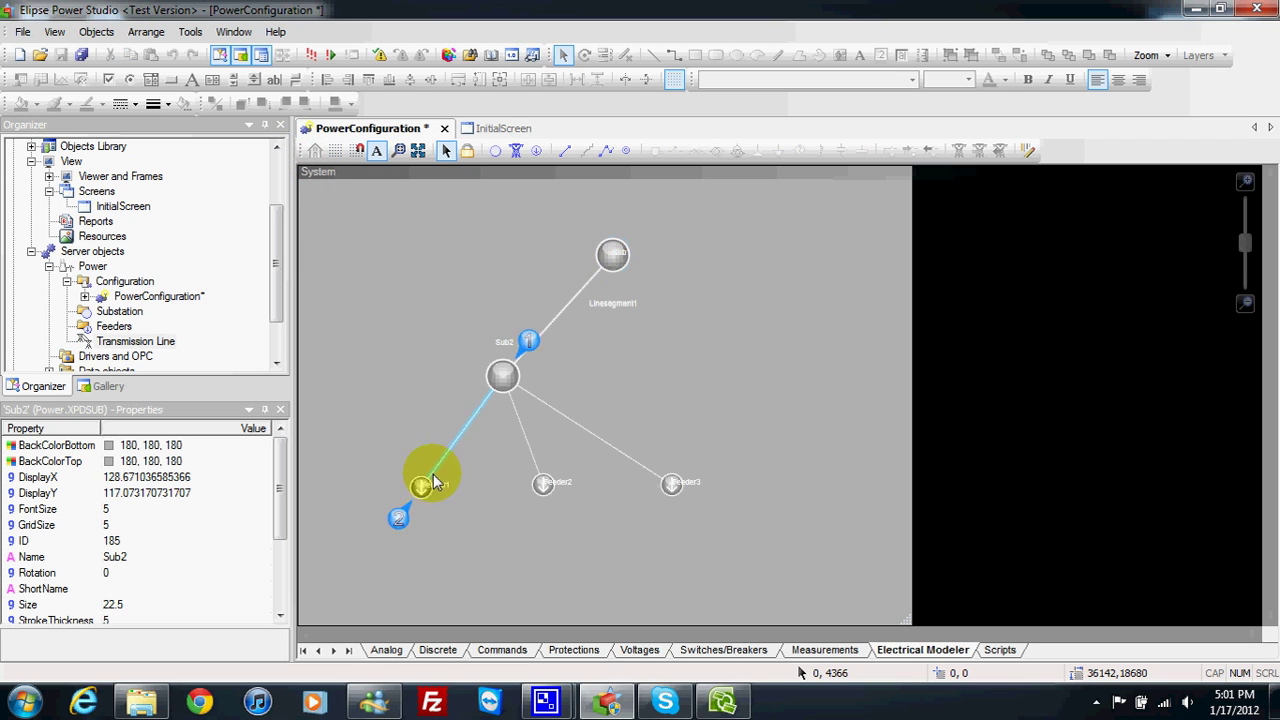
- In the lower substation's diagram, spread the three feeder links across the lower area and move the line link to about X 186, Y 24
{"action": "double_click", "coordinate": [508, 385]}
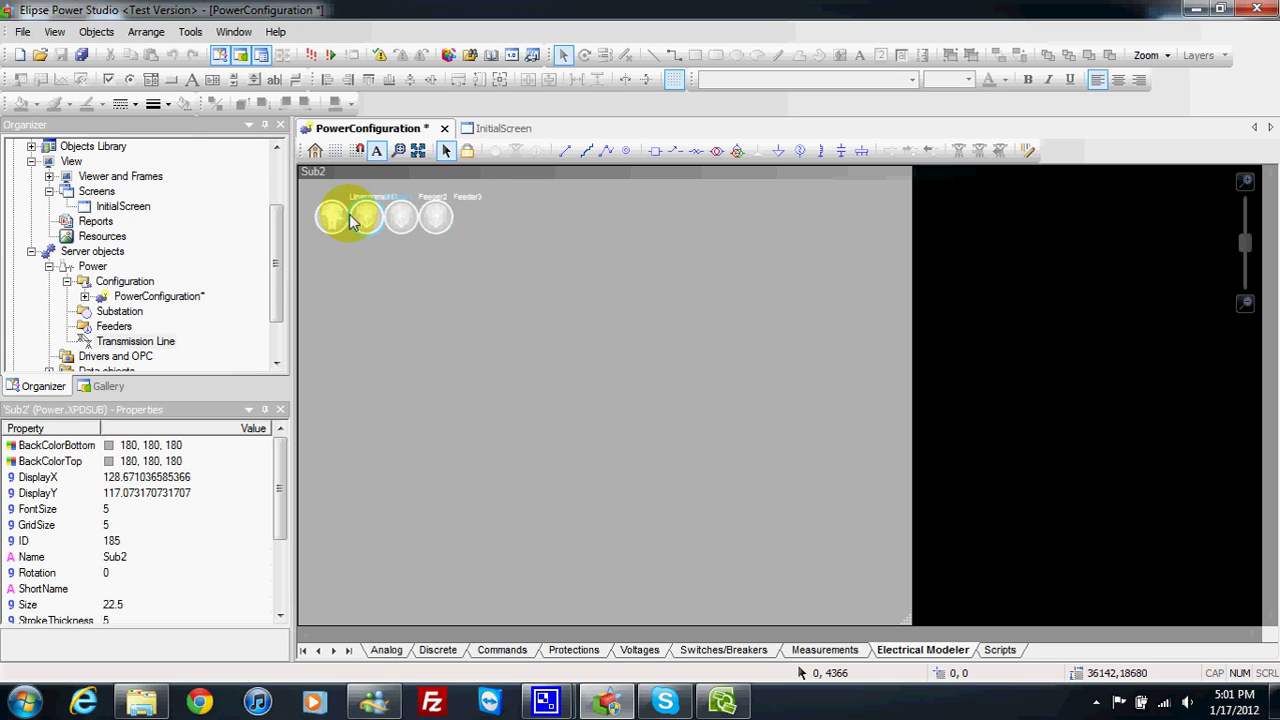
{"action": "left_click_drag", "start_coordinate": [436, 220], "coordinate": [453, 275]}
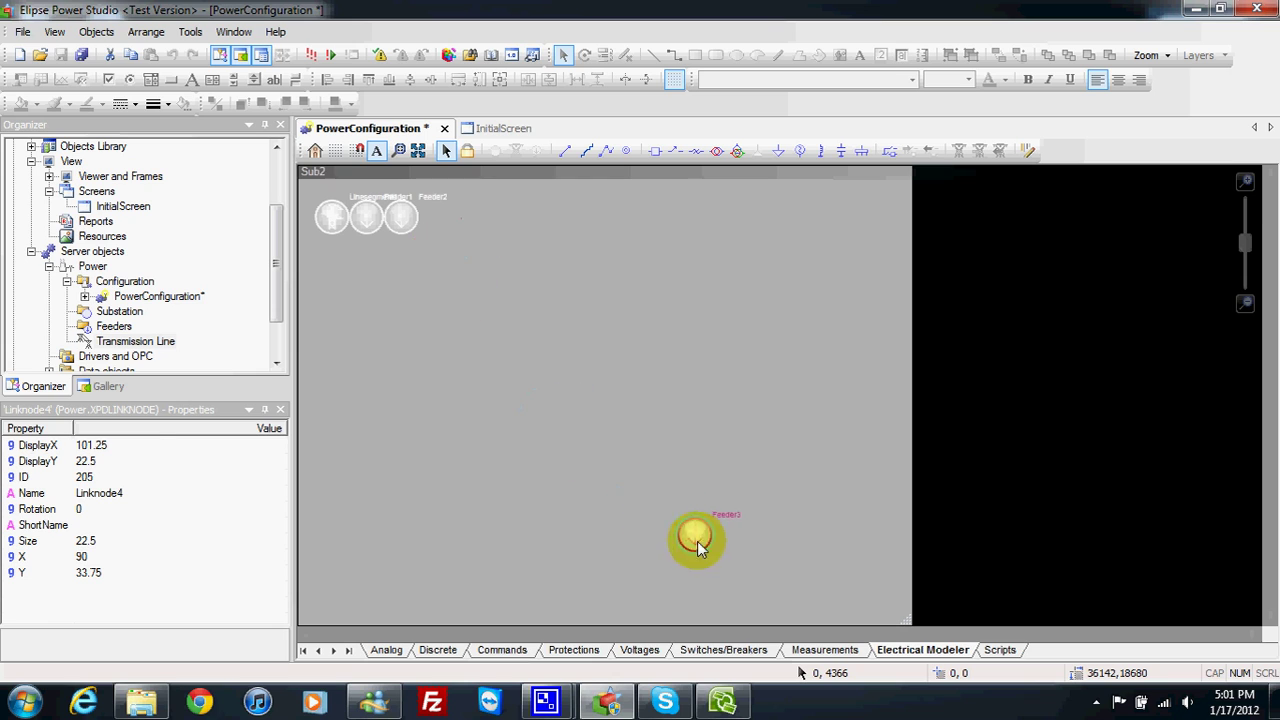
{"action": "left_click_drag", "start_coordinate": [400, 217], "coordinate": [384, 509]}
{"action": "left_click_drag", "start_coordinate": [332, 214], "coordinate": [566, 219]}
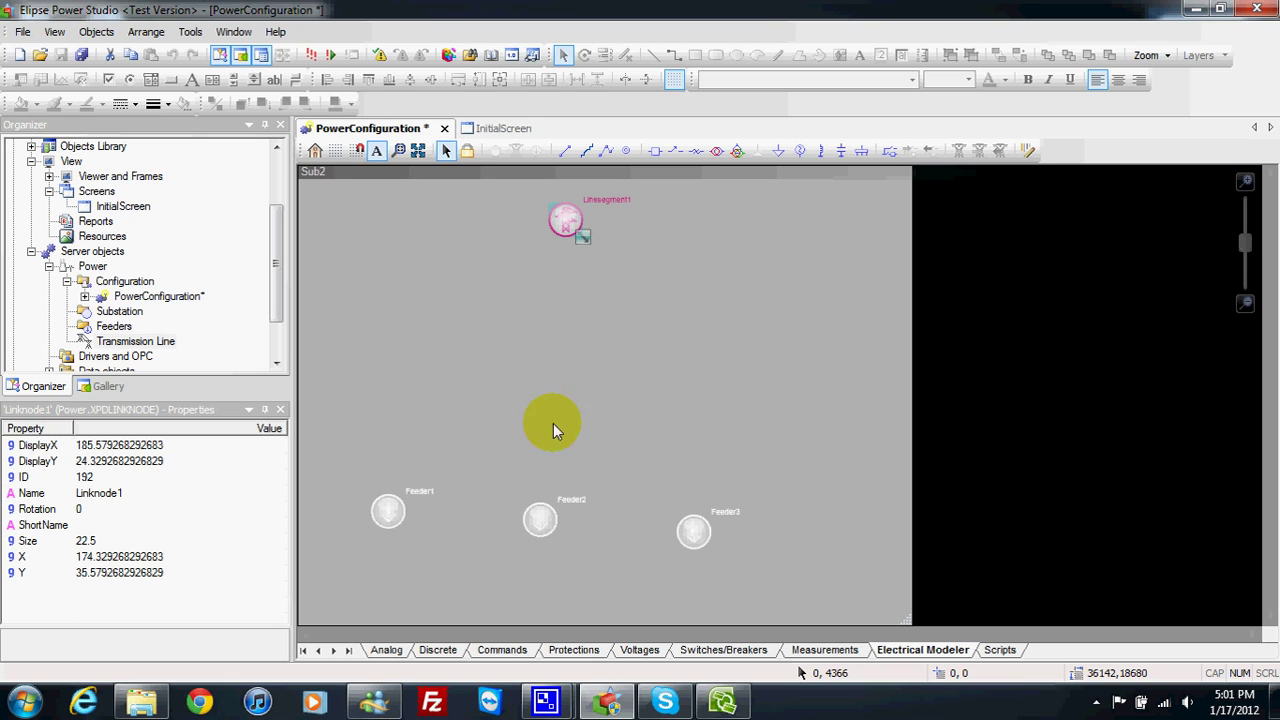
{"action": "left_click", "coordinate": [315, 151]}
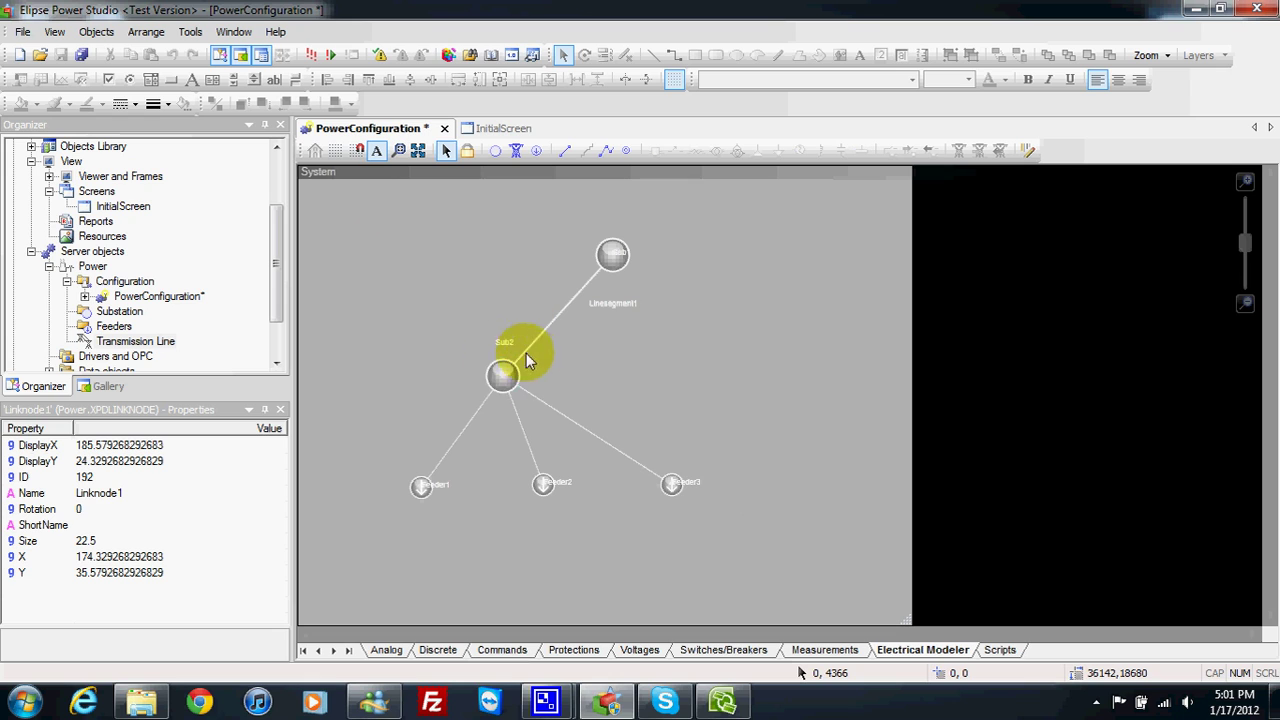
- Examine the link inside the first feeder, the upper substation's diagram and the properties of the line between the substations
{"action": "double_click", "coordinate": [421, 488]}
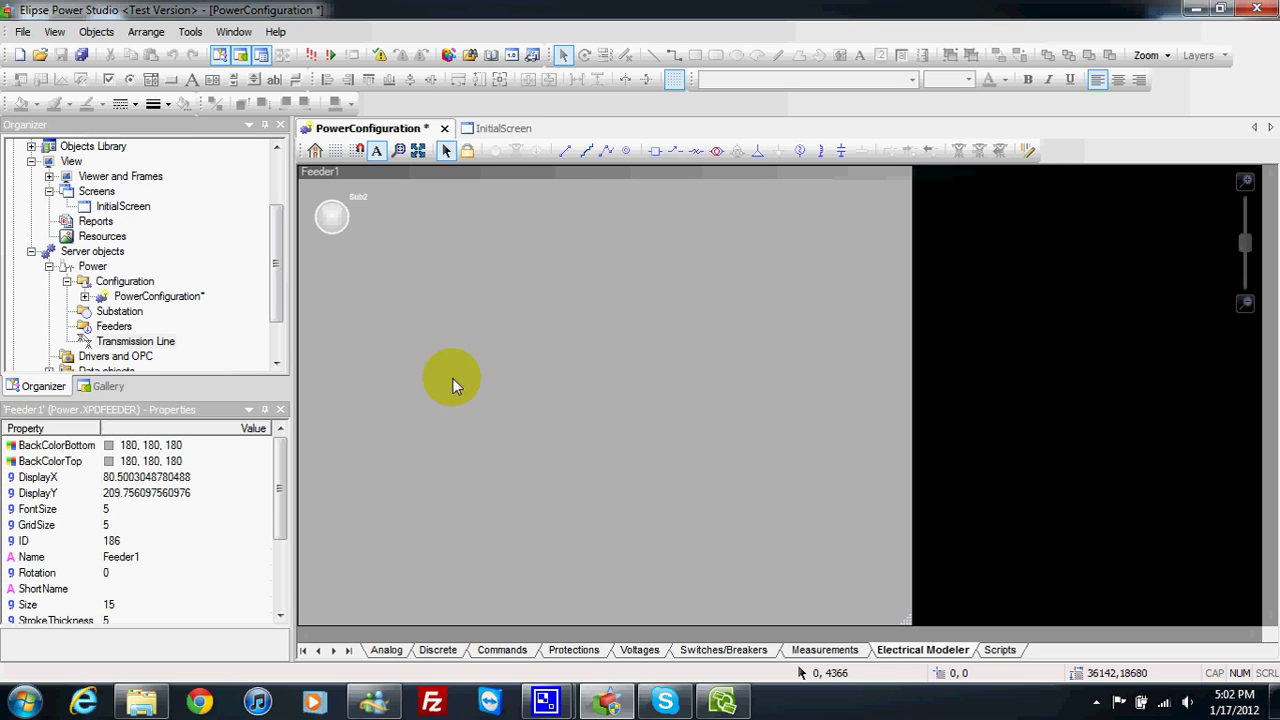
{"action": "left_click", "coordinate": [334, 222]}
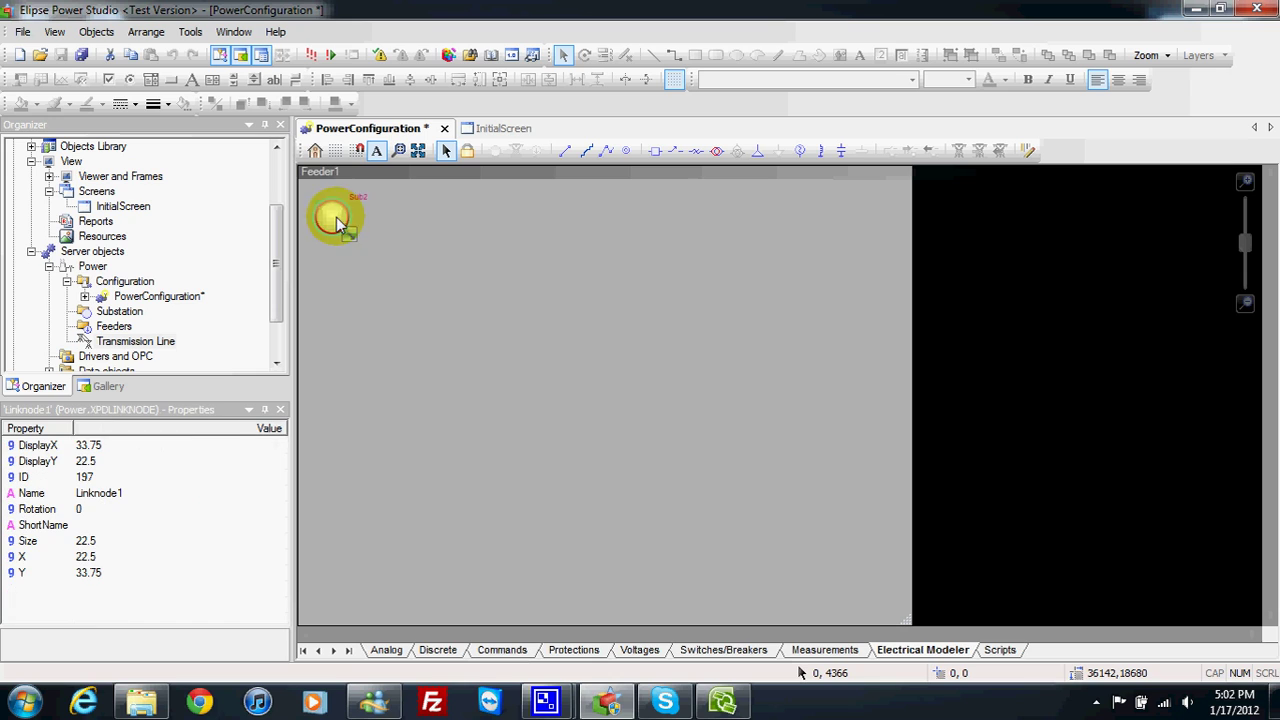
{"action": "left_click", "coordinate": [316, 150]}
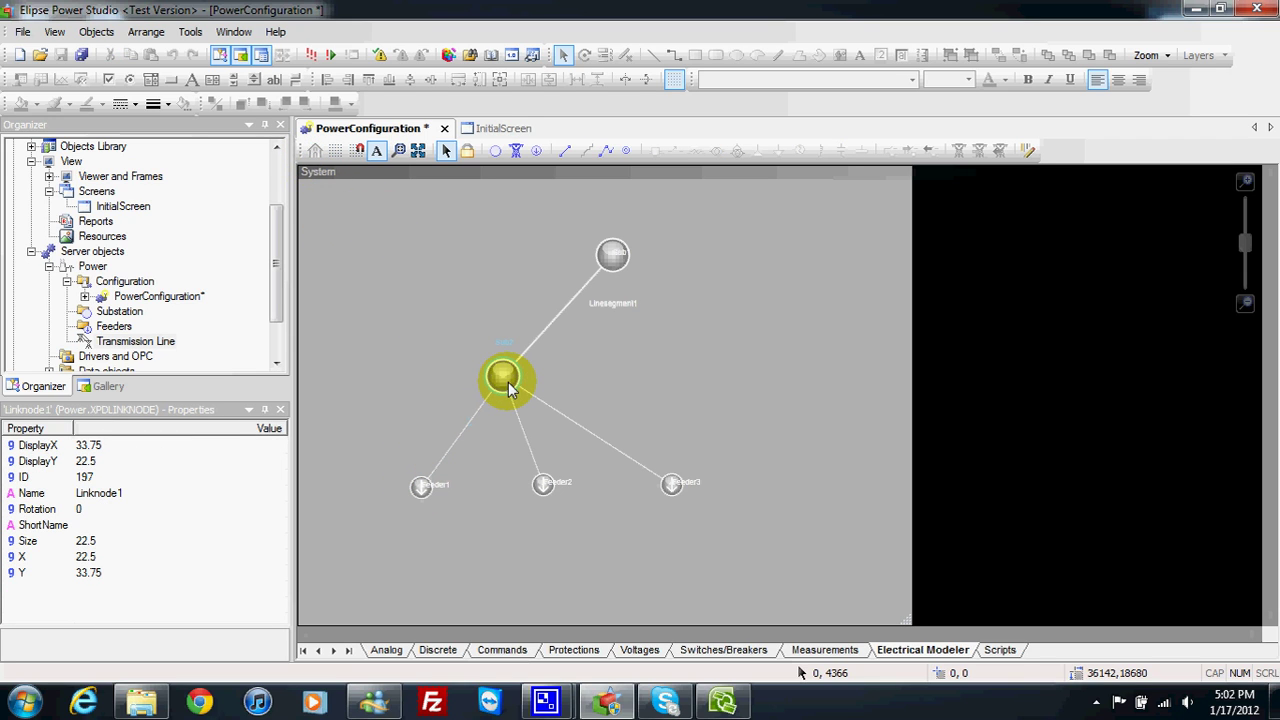
{"action": "double_click", "coordinate": [613, 258]}
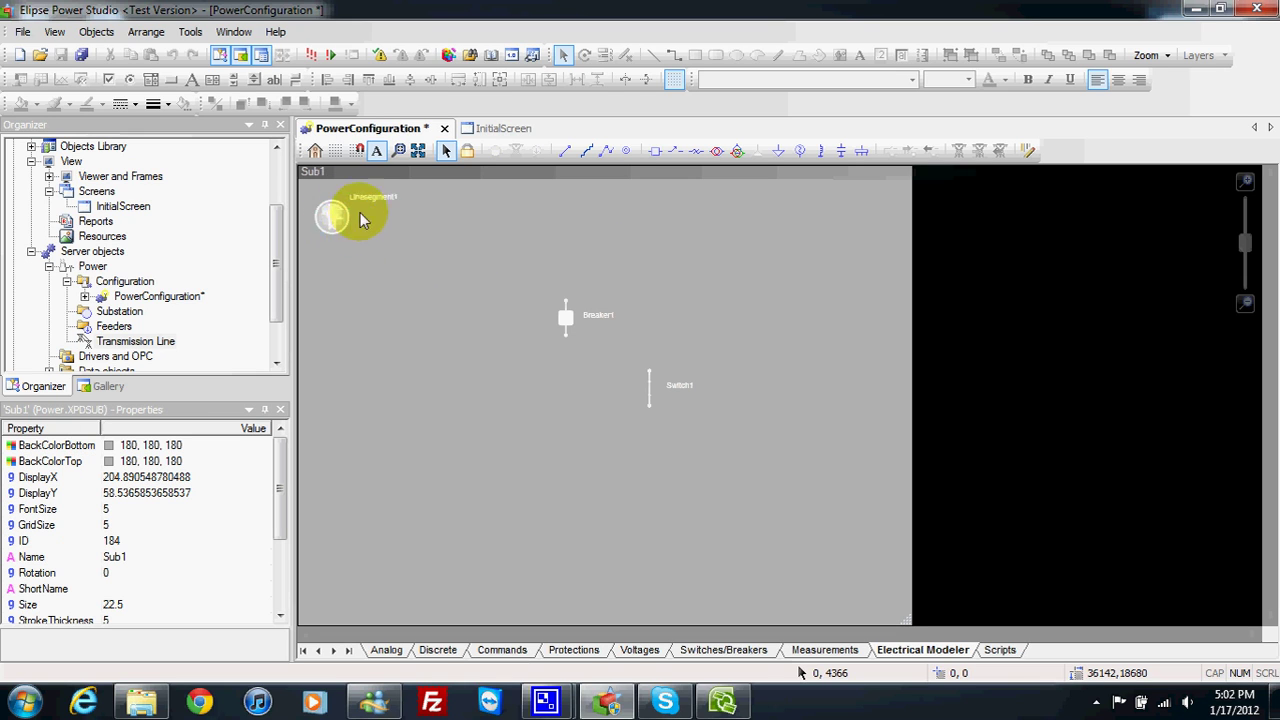
{"action": "left_click", "coordinate": [315, 156]}
{"action": "left_click", "coordinate": [568, 303]}
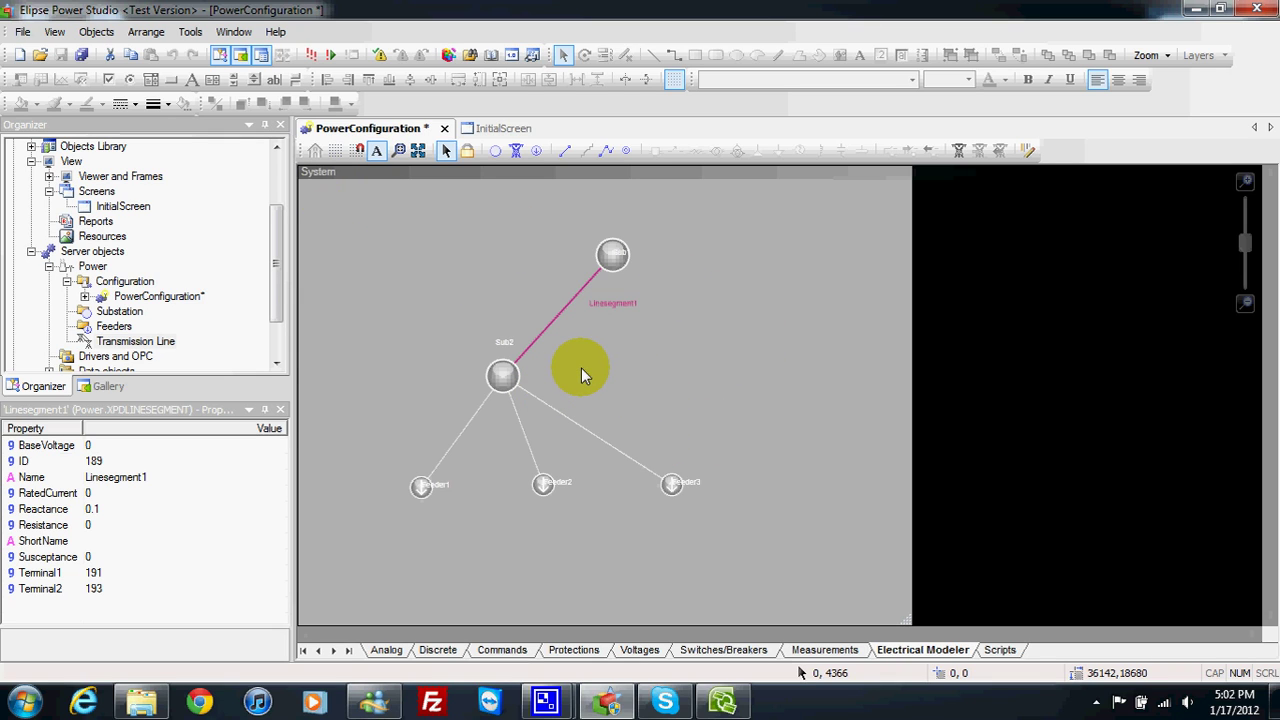
- Delete the three feeders and the lower substation with its connections from the system diagram
{"action": "left_click", "coordinate": [672, 484]}
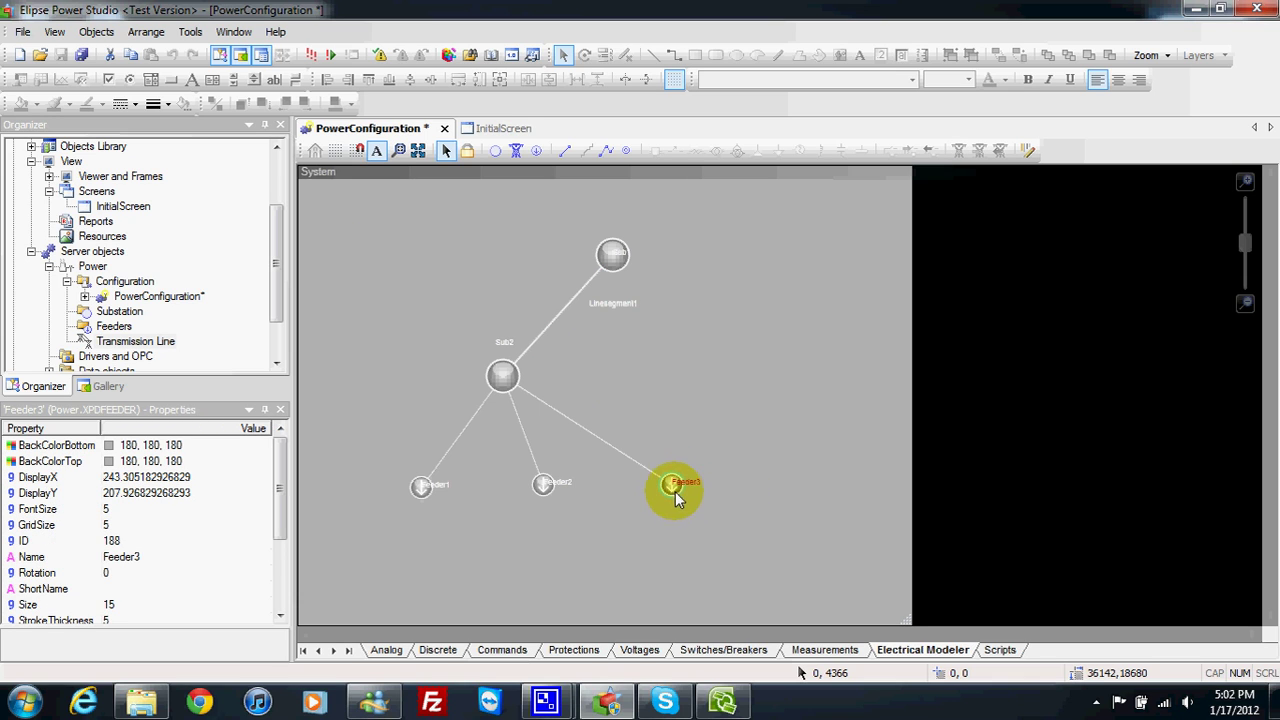
{"action": "key", "text": "Delete"}
{"action": "left_click", "coordinate": [543, 484]}
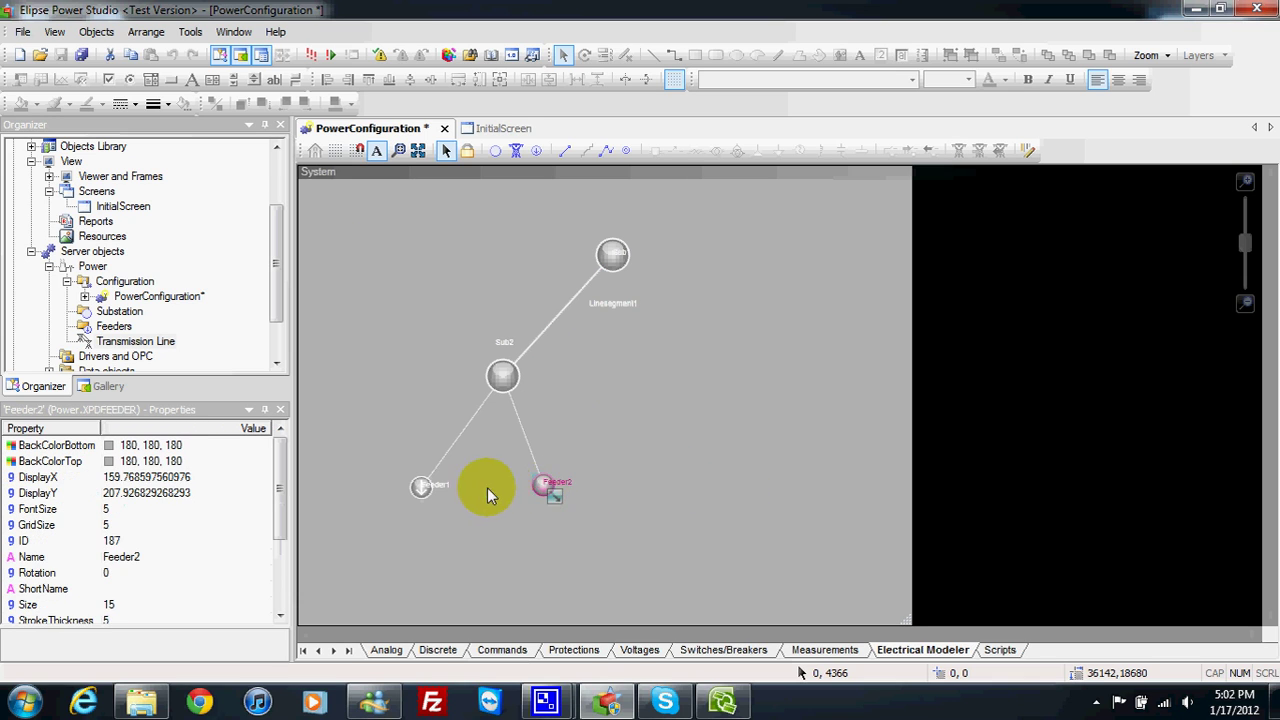
{"action": "key", "text": "Delete"}
{"action": "left_click", "coordinate": [424, 494]}
{"action": "left_click", "coordinate": [502, 376]}
{"action": "key", "text": "Delete"}
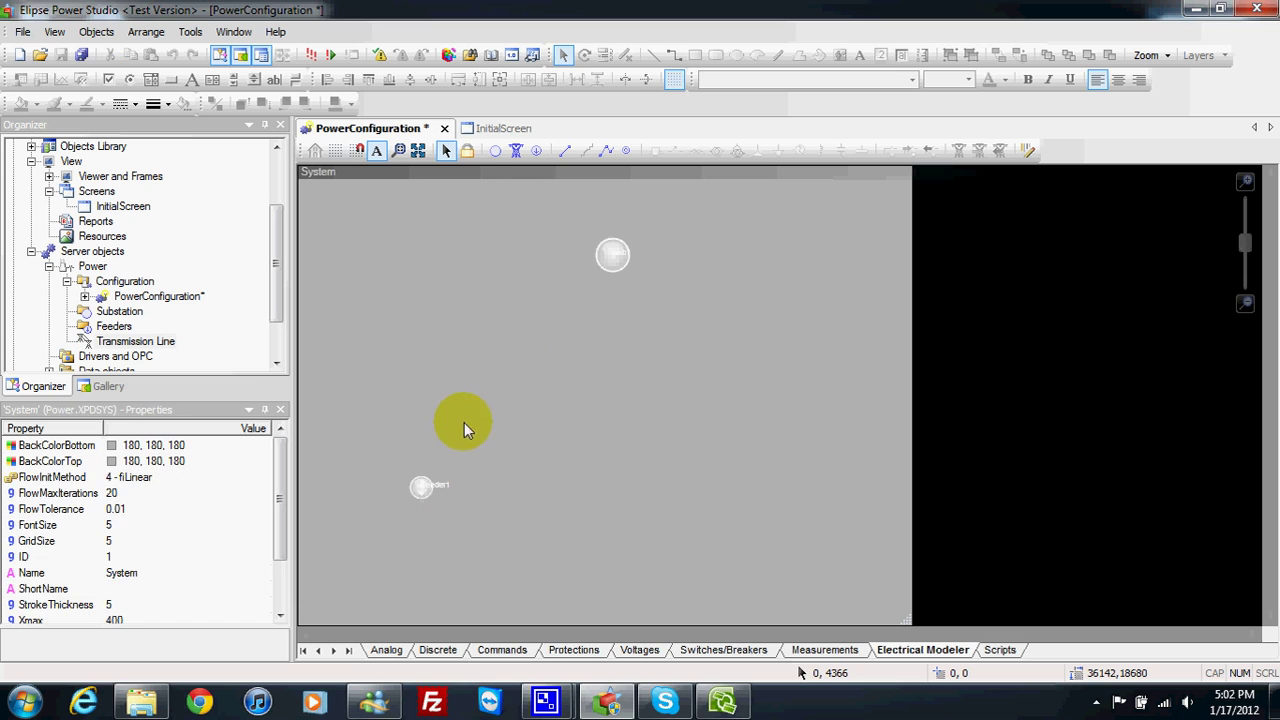
{"action": "left_click", "coordinate": [423, 491]}
{"action": "key", "text": "Delete"}
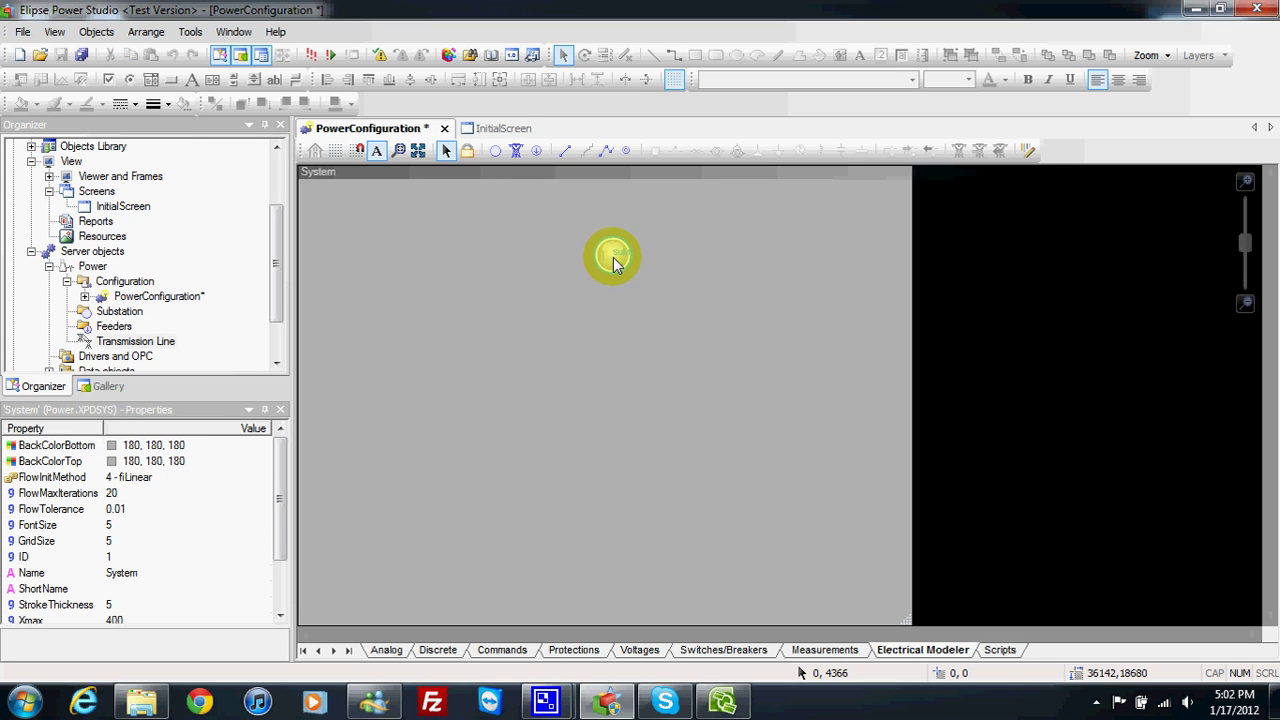
- Move the remaining substation to about X 177, Y 134 and delete the breaker and switch in its internal diagram
{"action": "left_click_drag", "start_coordinate": [613, 257], "coordinate": [571, 371]}
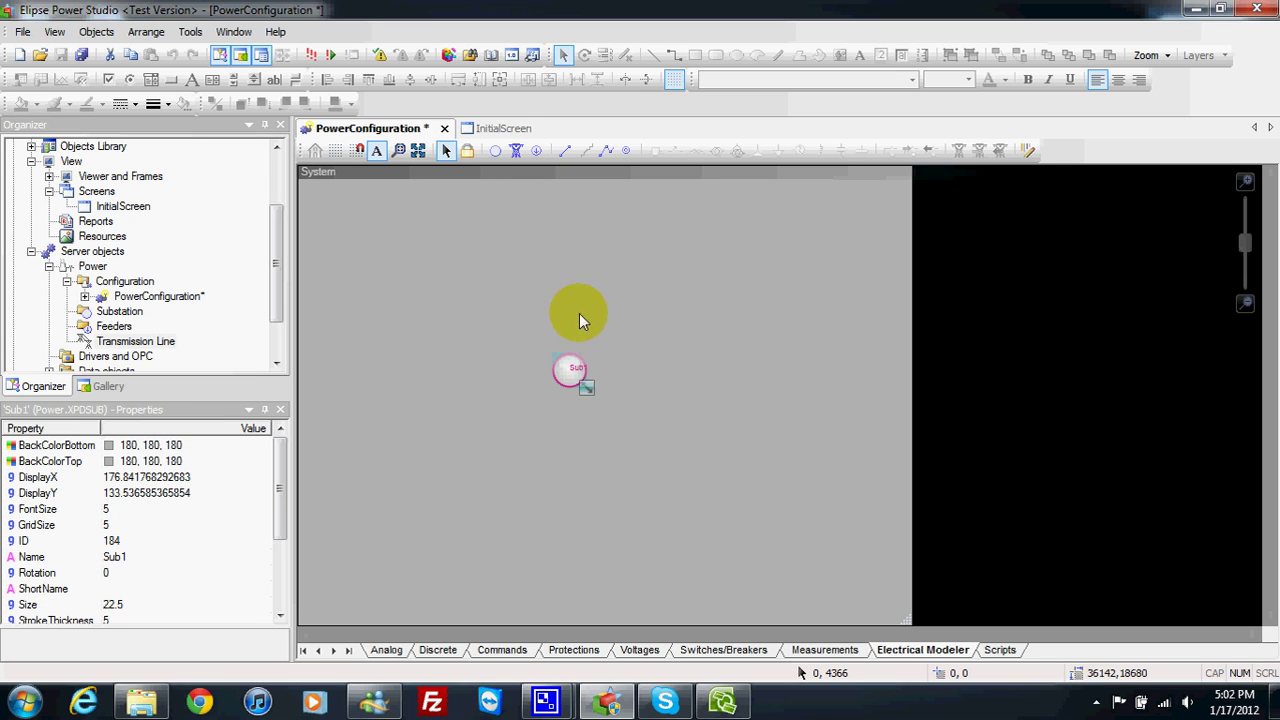
{"action": "double_click", "coordinate": [567, 372]}
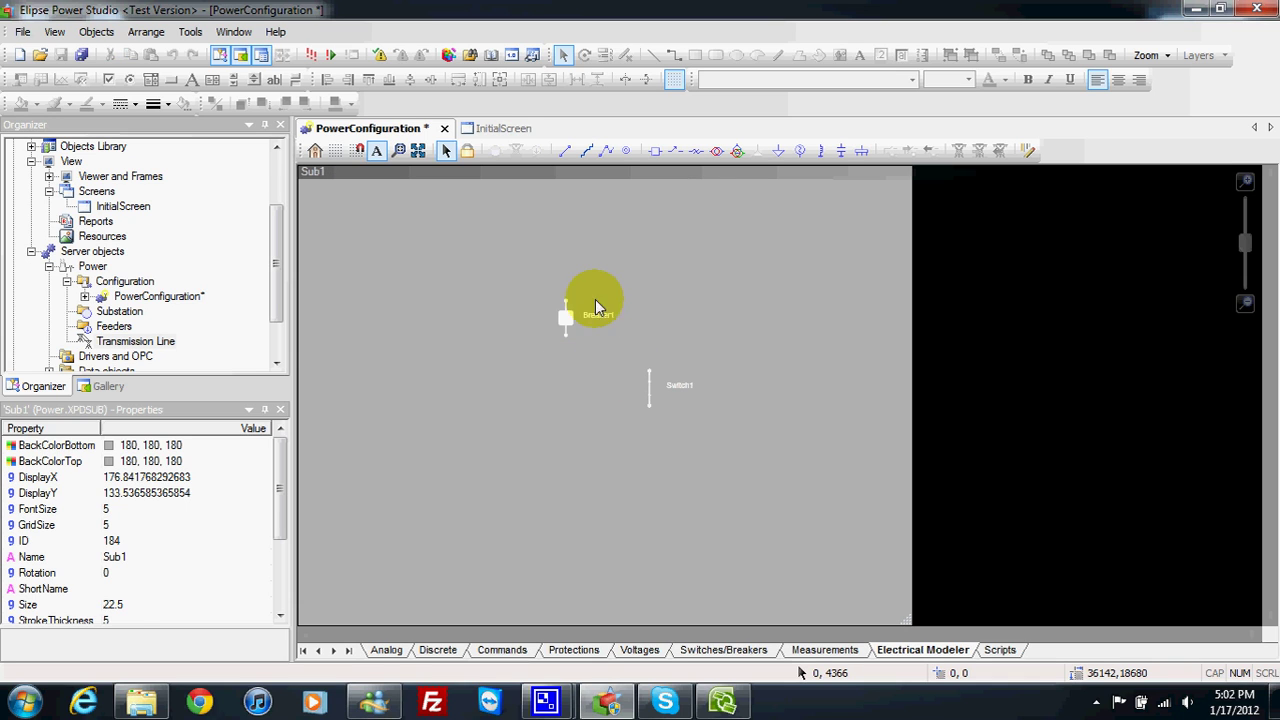
{"action": "left_click", "coordinate": [565, 316]}
{"action": "key", "text": "Delete"}
{"action": "left_click", "coordinate": [649, 375]}
{"action": "key", "text": "Delete"}
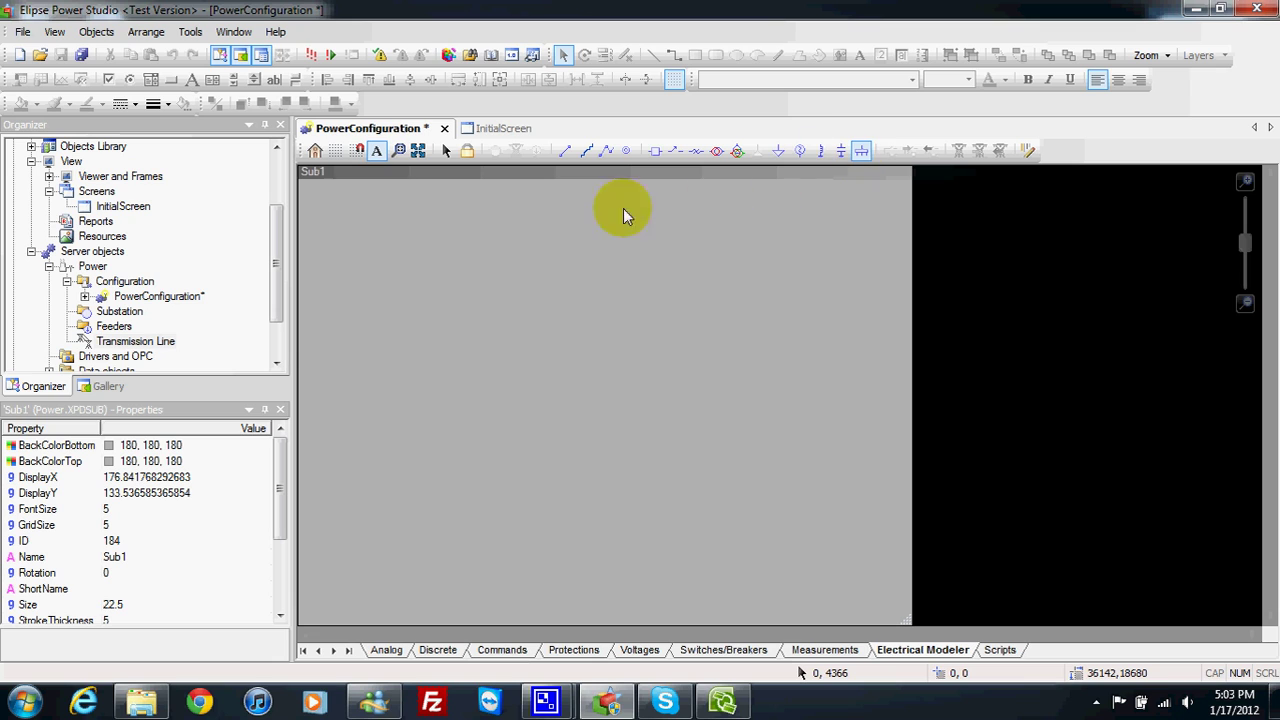
- Draw a nearly horizontal busbar about 289 long across the substation's upper area and place its label above its left end
{"action": "left_click_drag", "start_coordinate": [370, 239], "coordinate": [814, 235]}
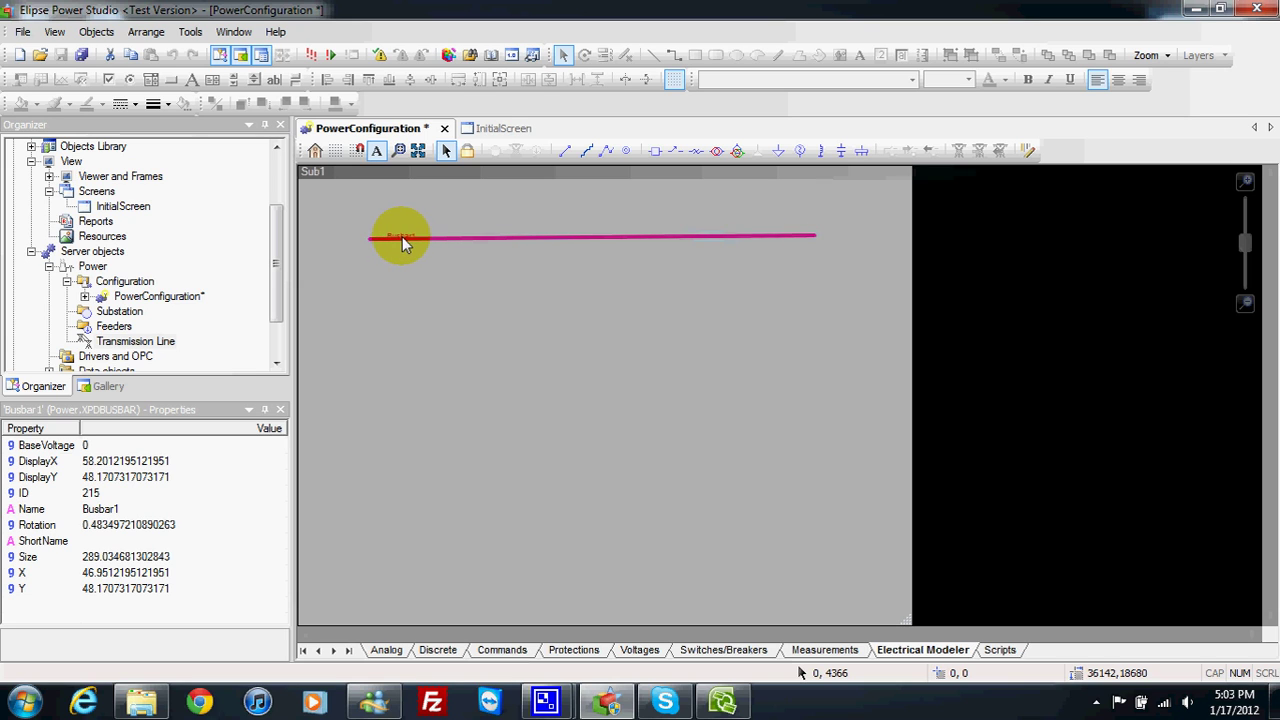
{"action": "left_click", "coordinate": [398, 232]}
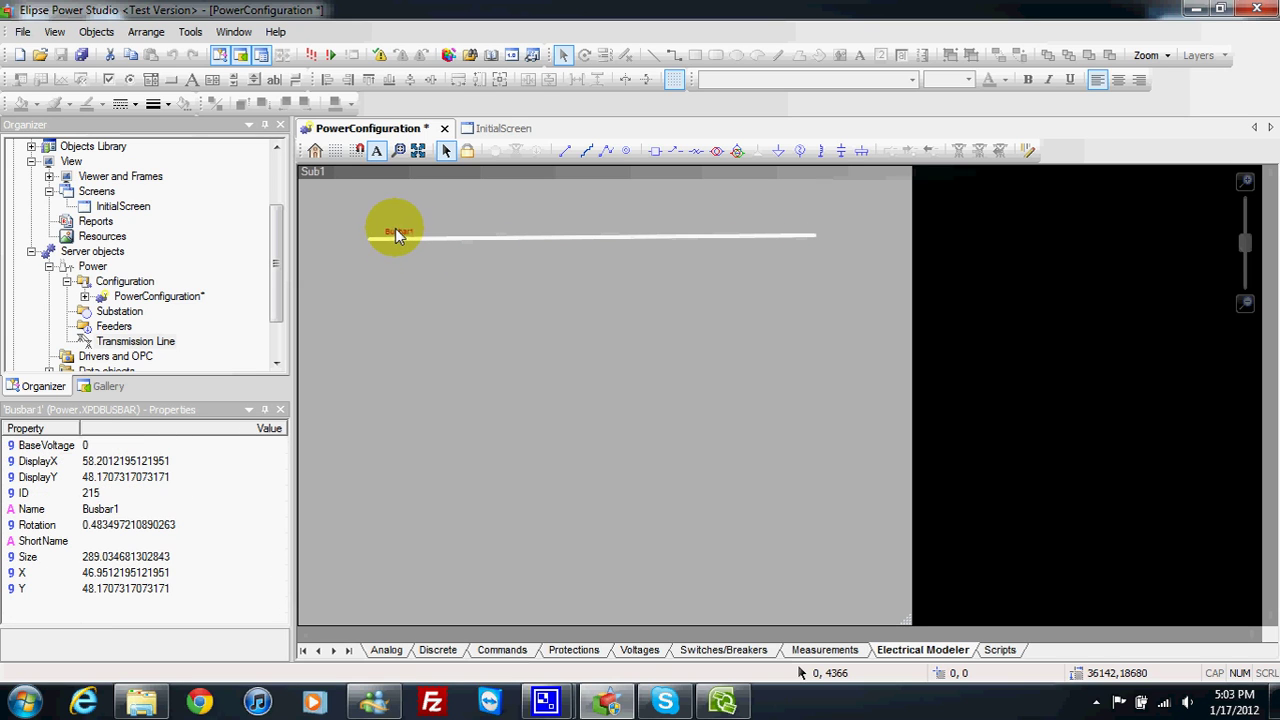
{"action": "left_click_drag", "start_coordinate": [377, 231], "coordinate": [380, 229]}
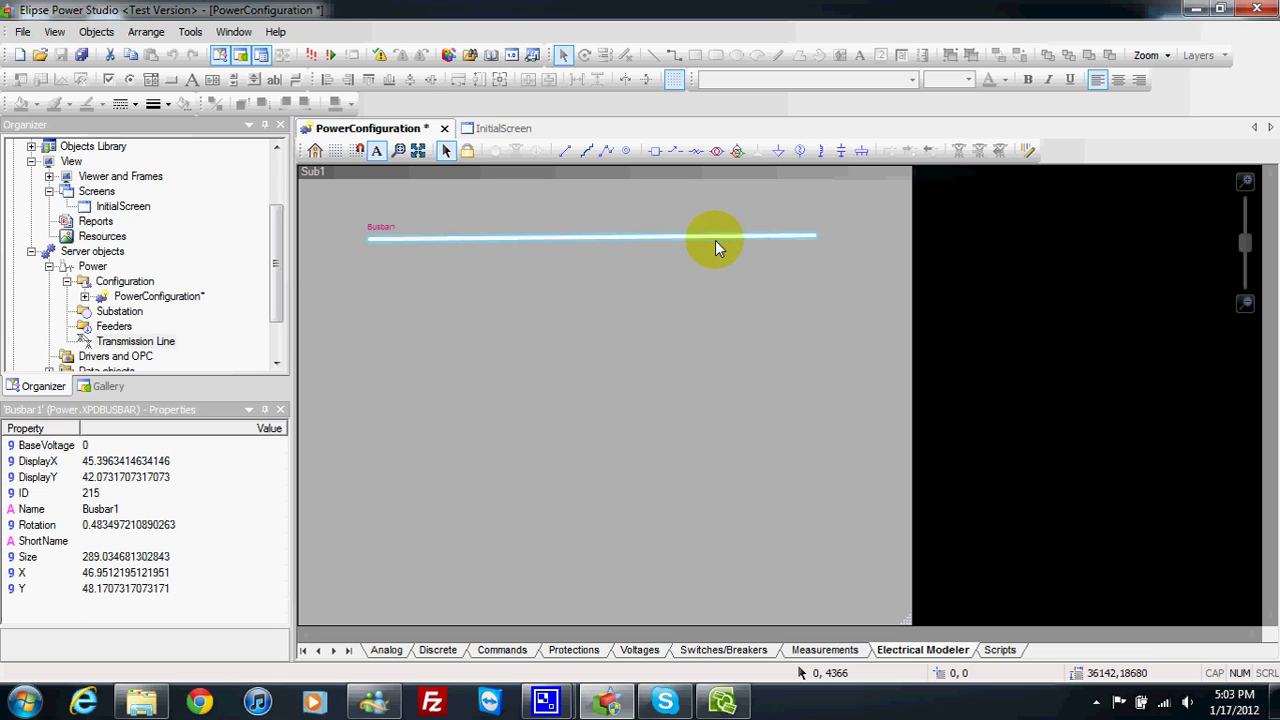
- Turn on the grid and grid snapping, and align the busbar's ends horizontally with length 280 starting at X 55, Y 50
{"action": "left_click", "coordinate": [337, 151]}
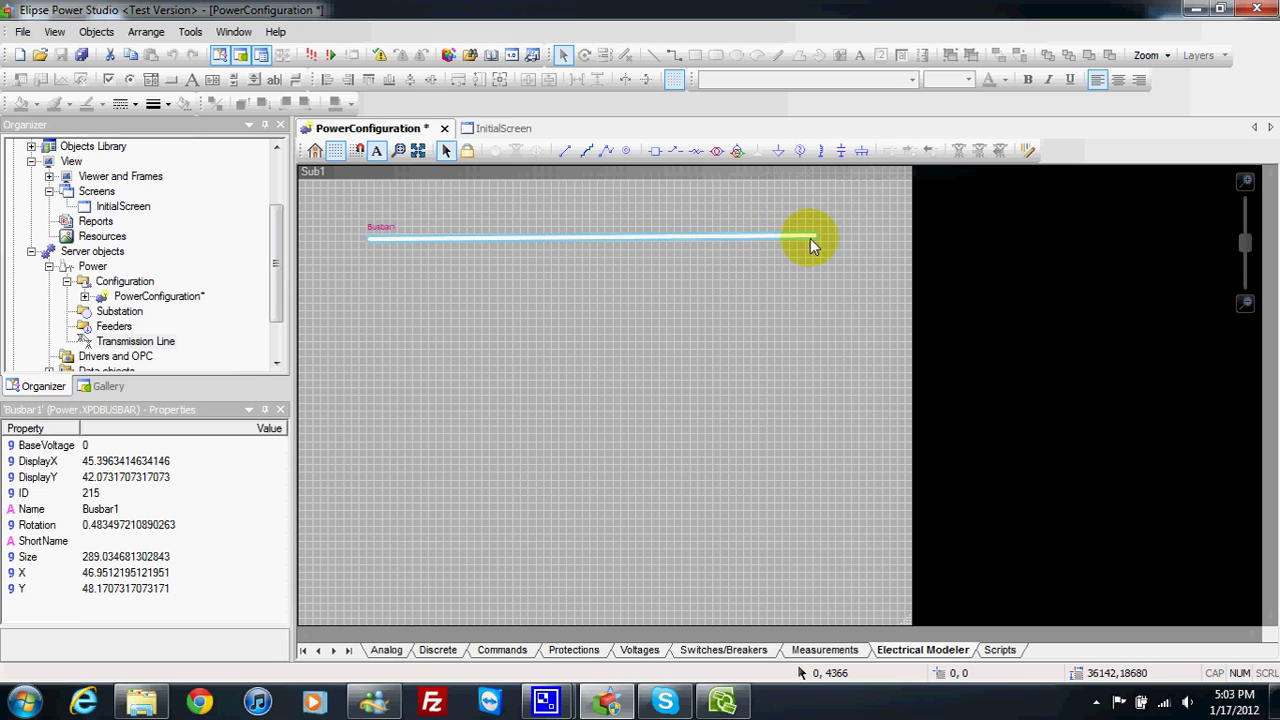
{"action": "left_click", "coordinate": [361, 170]}
{"action": "left_click", "coordinate": [529, 237]}
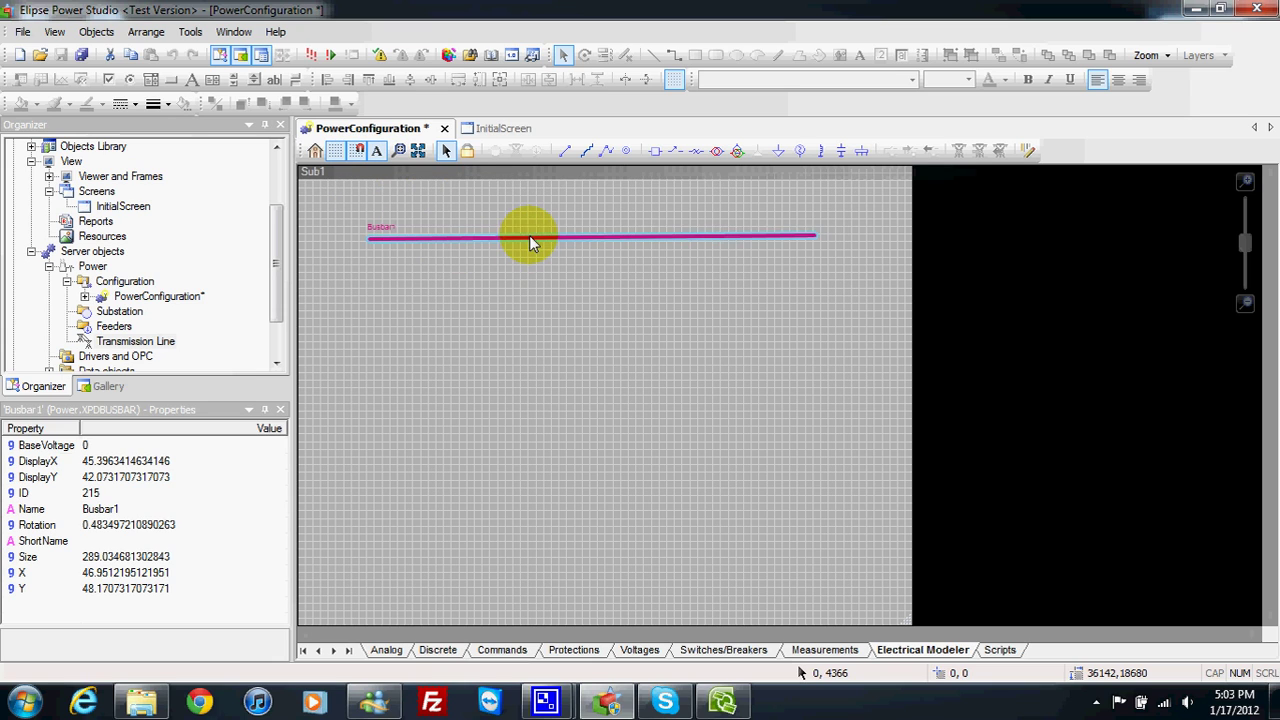
{"action": "left_click_drag", "start_coordinate": [814, 238], "coordinate": [814, 240]}
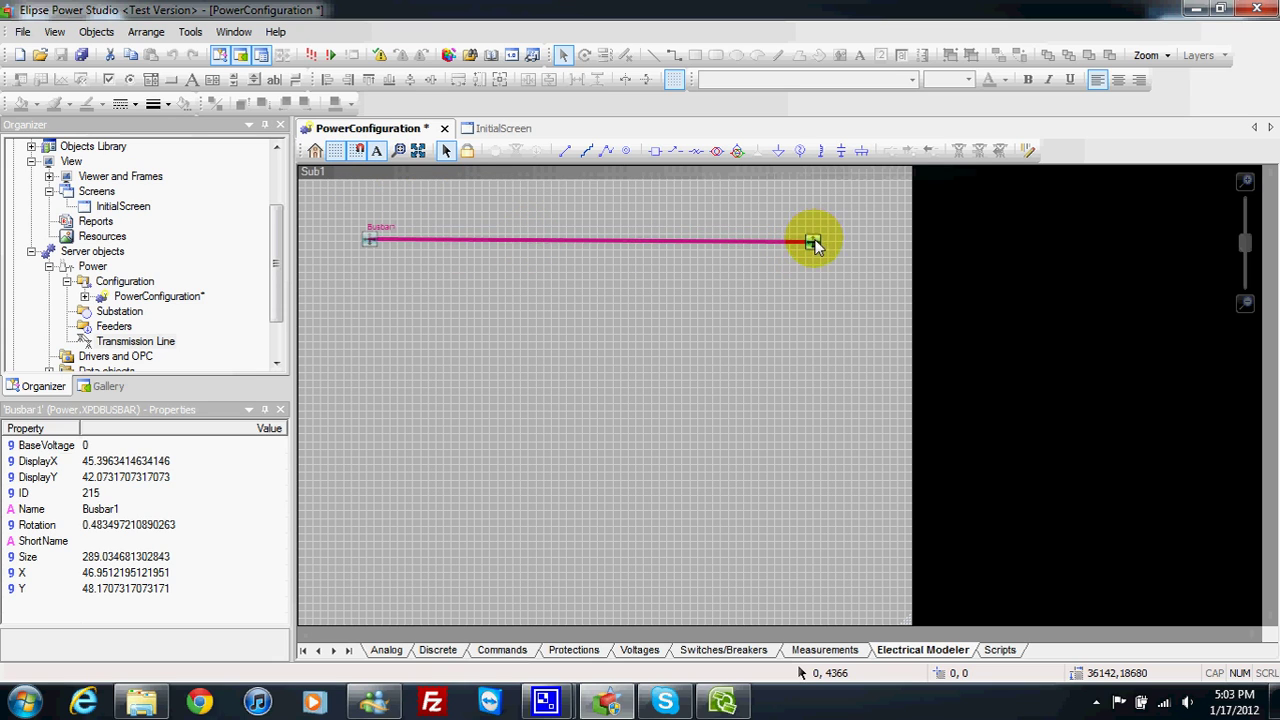
{"action": "left_click_drag", "start_coordinate": [366, 240], "coordinate": [394, 250]}
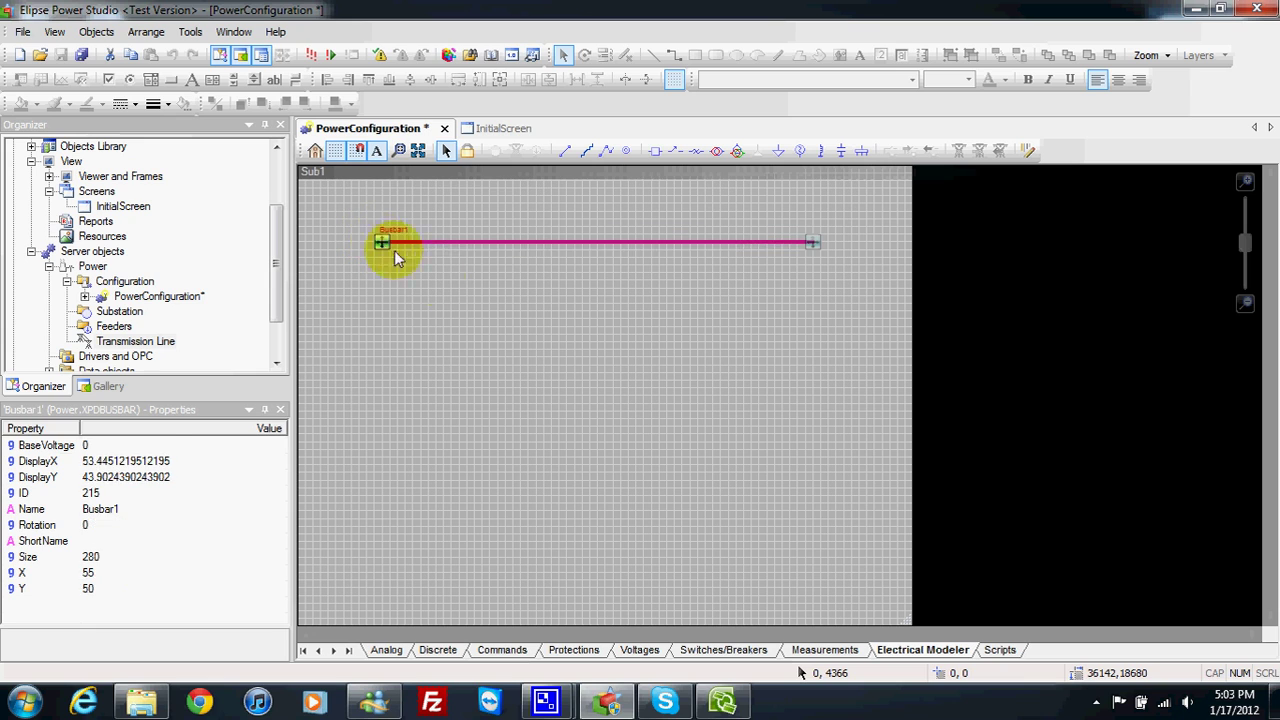
{"action": "left_click", "coordinate": [421, 202]}
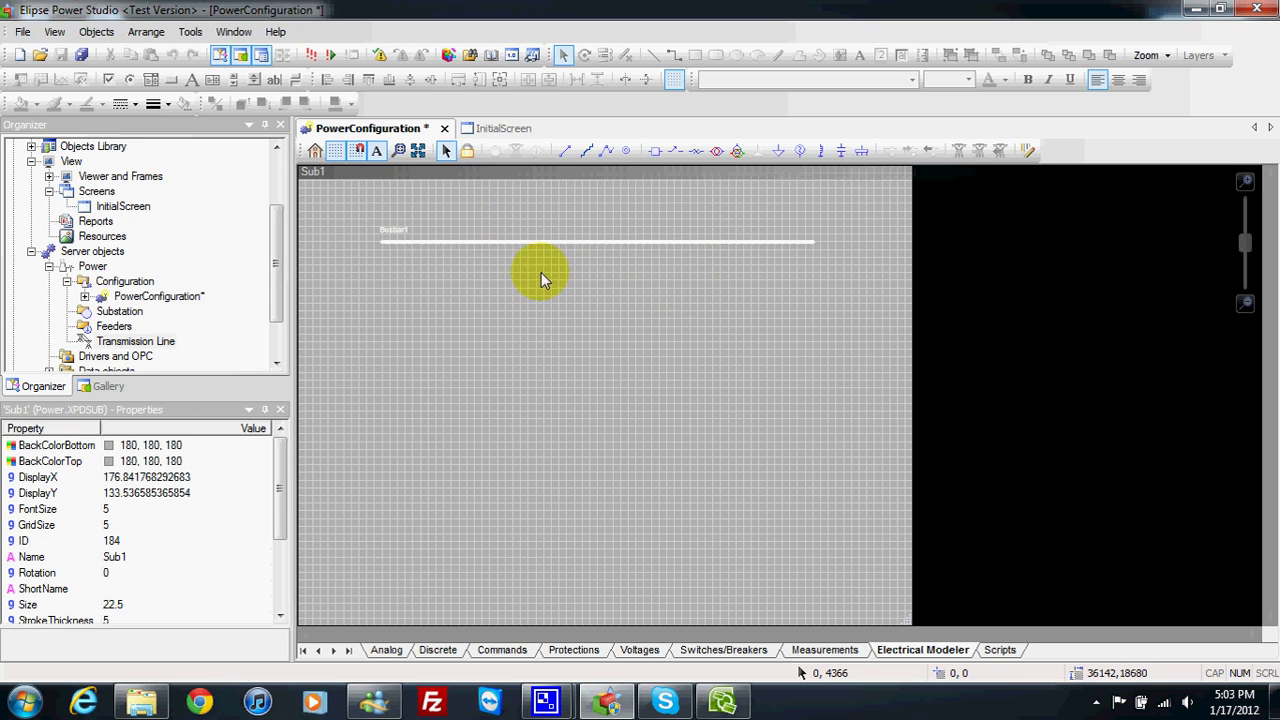
- Place a vertical breaker below the busbar left of its middle and a vertical switch beneath the breaker at X 140, Y 125
{"action": "left_click", "coordinate": [656, 153]}
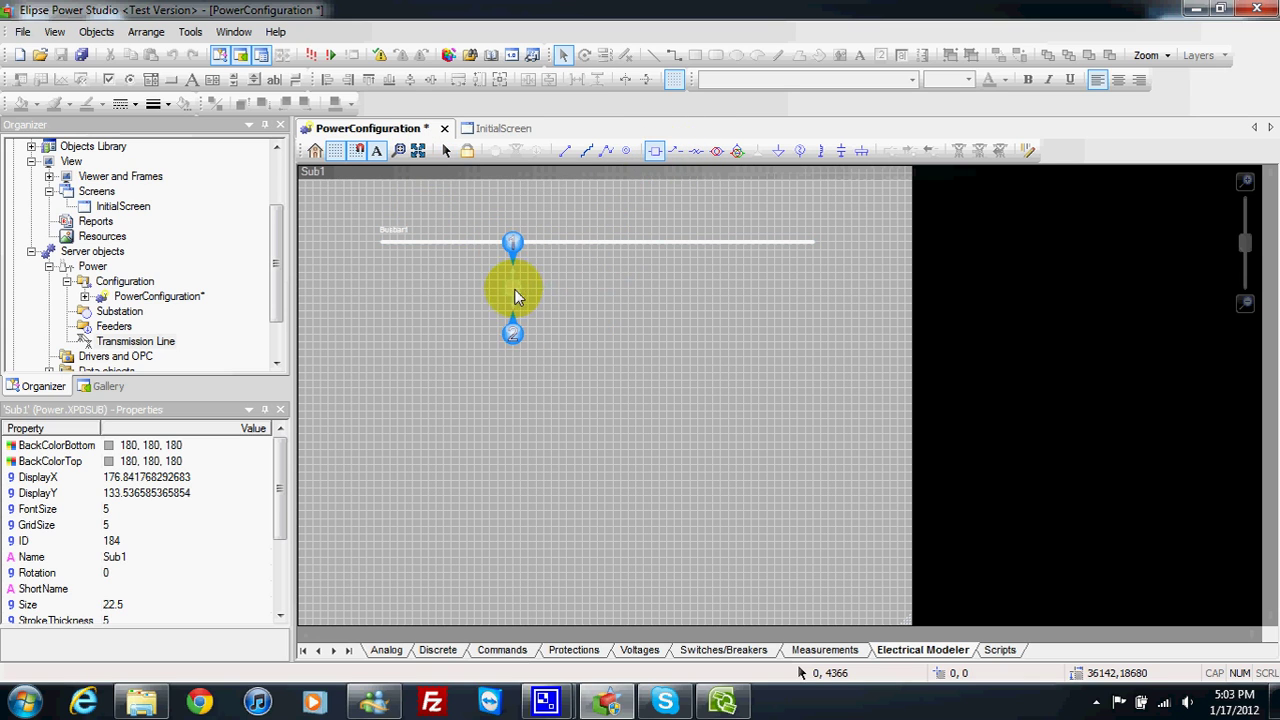
{"action": "left_click", "coordinate": [514, 289]}
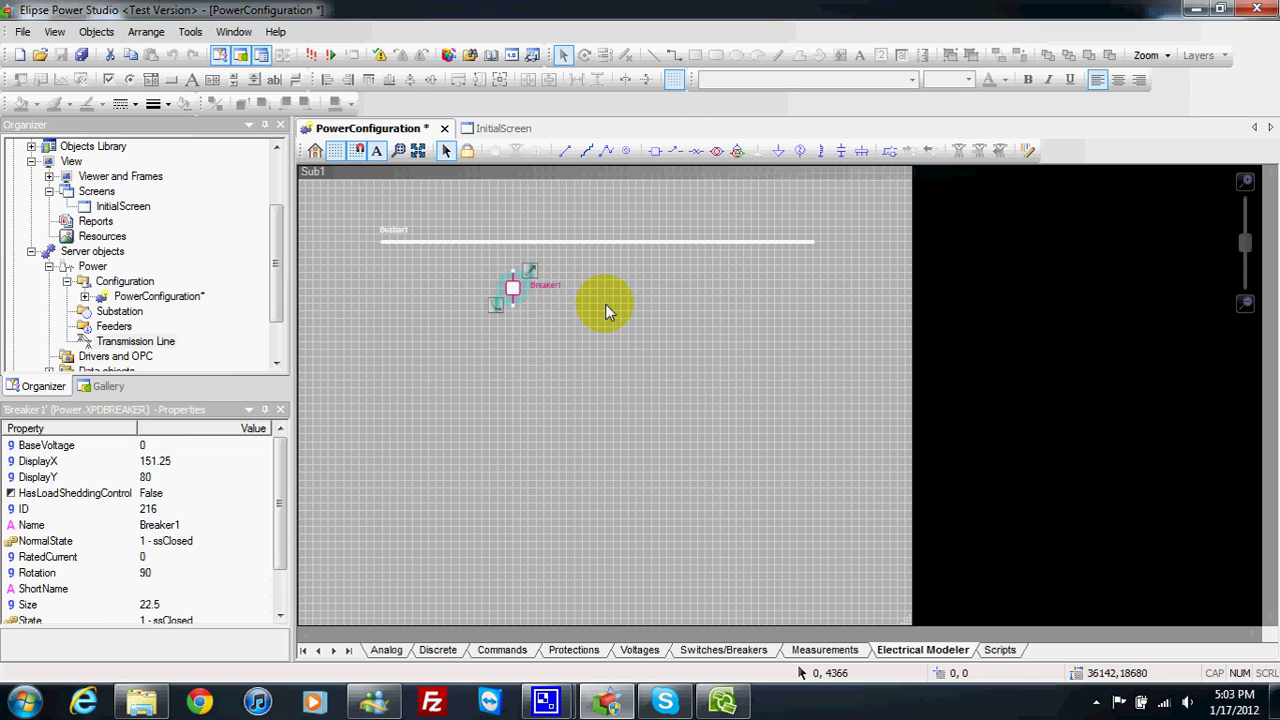
{"action": "left_click", "coordinate": [674, 150]}
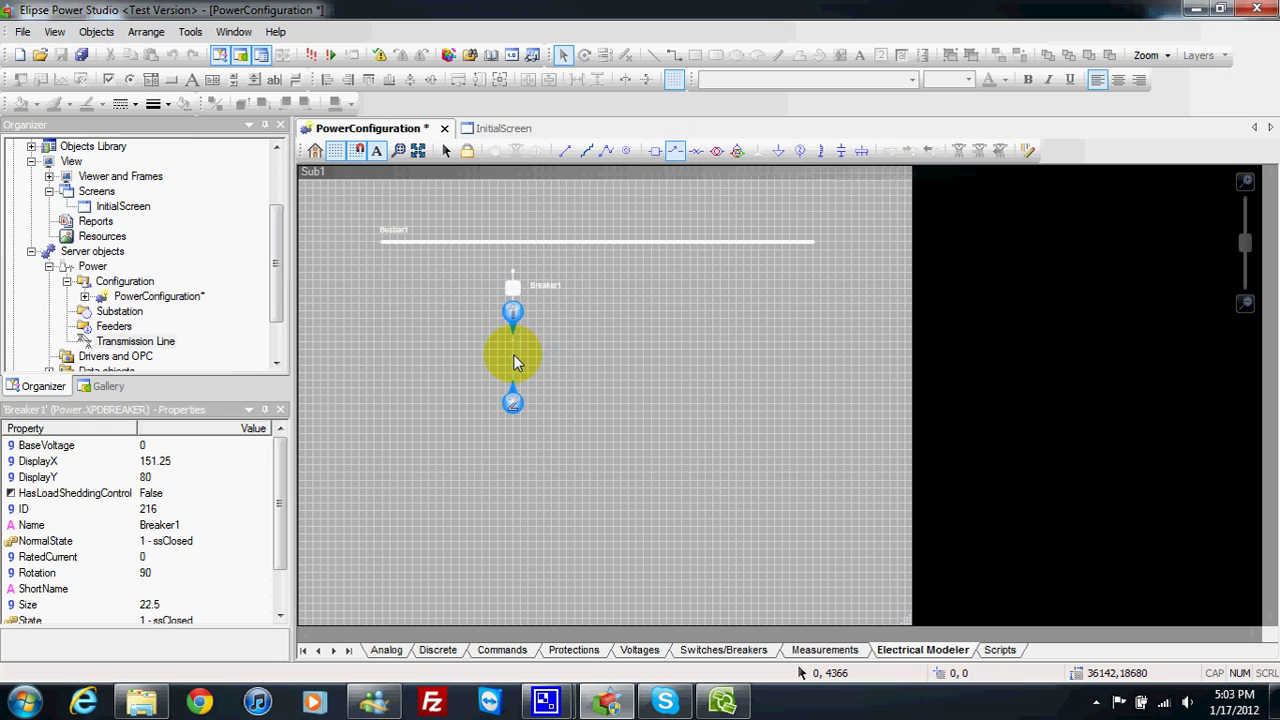
{"action": "left_click", "coordinate": [513, 360]}
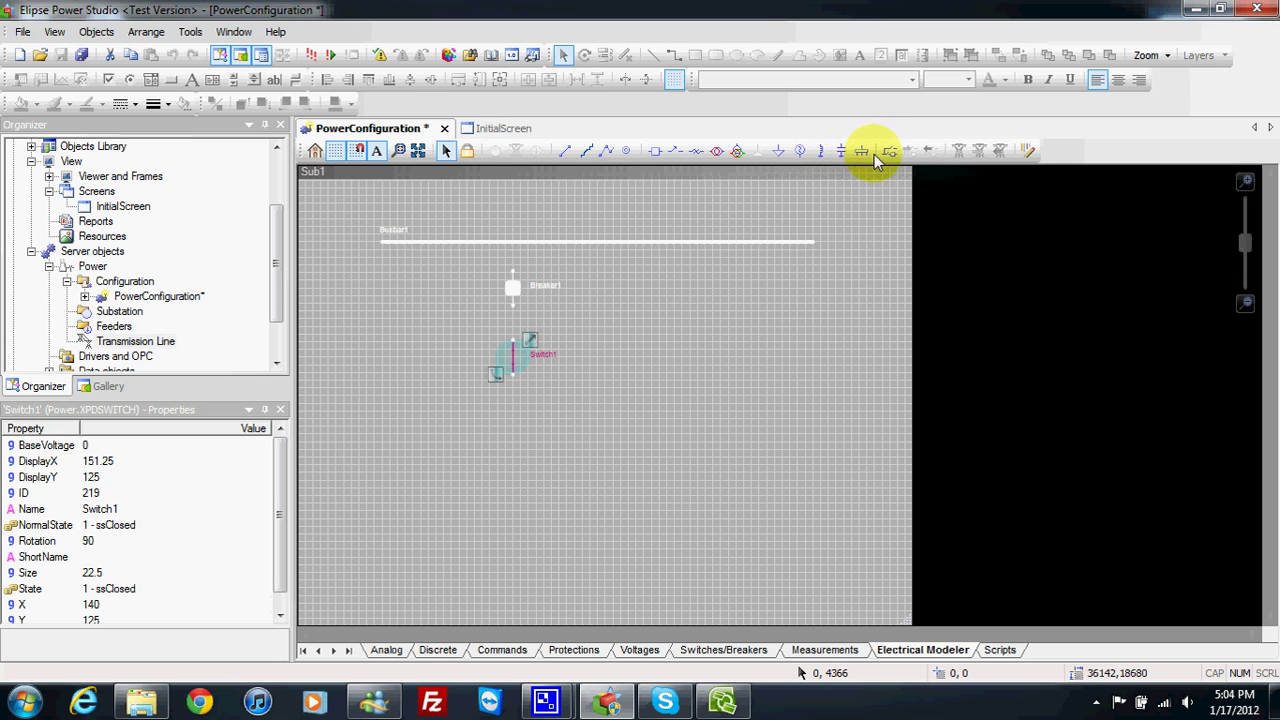
- Place a vertical two-winding transformer beneath the switch and a load beneath the transformer, both in line with the breaker
{"action": "left_click", "coordinate": [717, 152]}
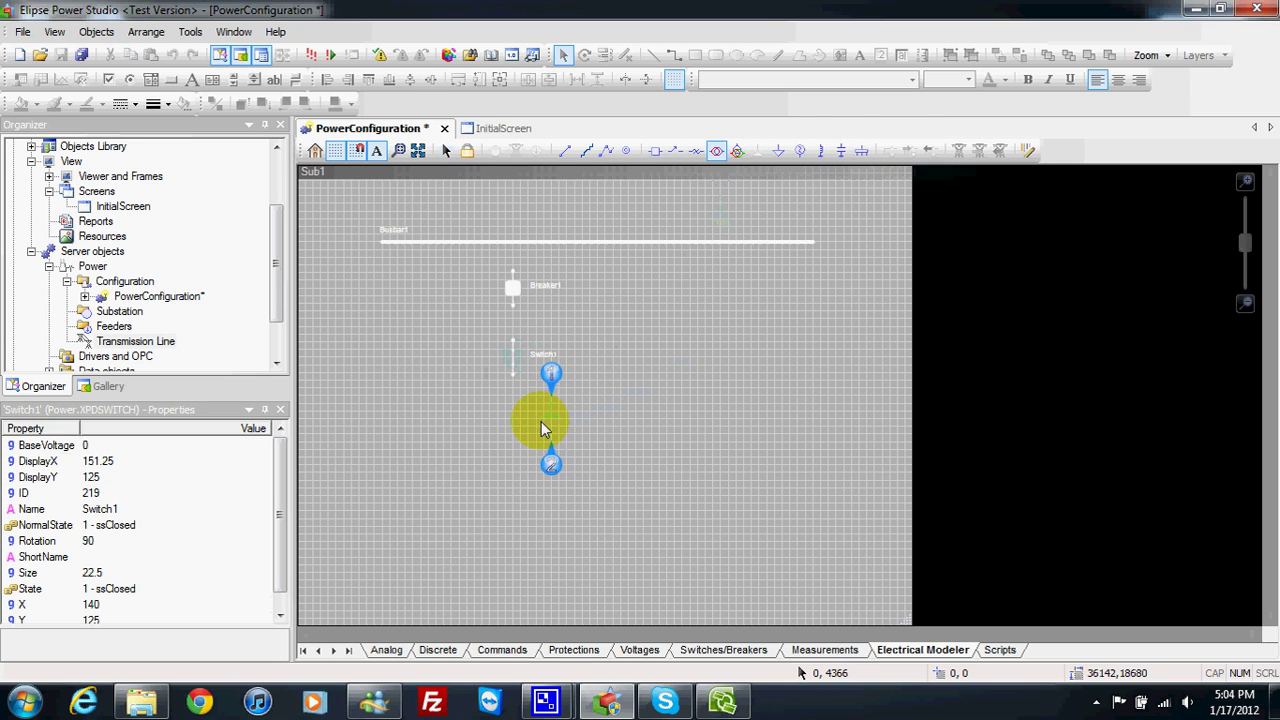
{"action": "left_click", "coordinate": [513, 428]}
{"action": "left_click", "coordinate": [655, 412]}
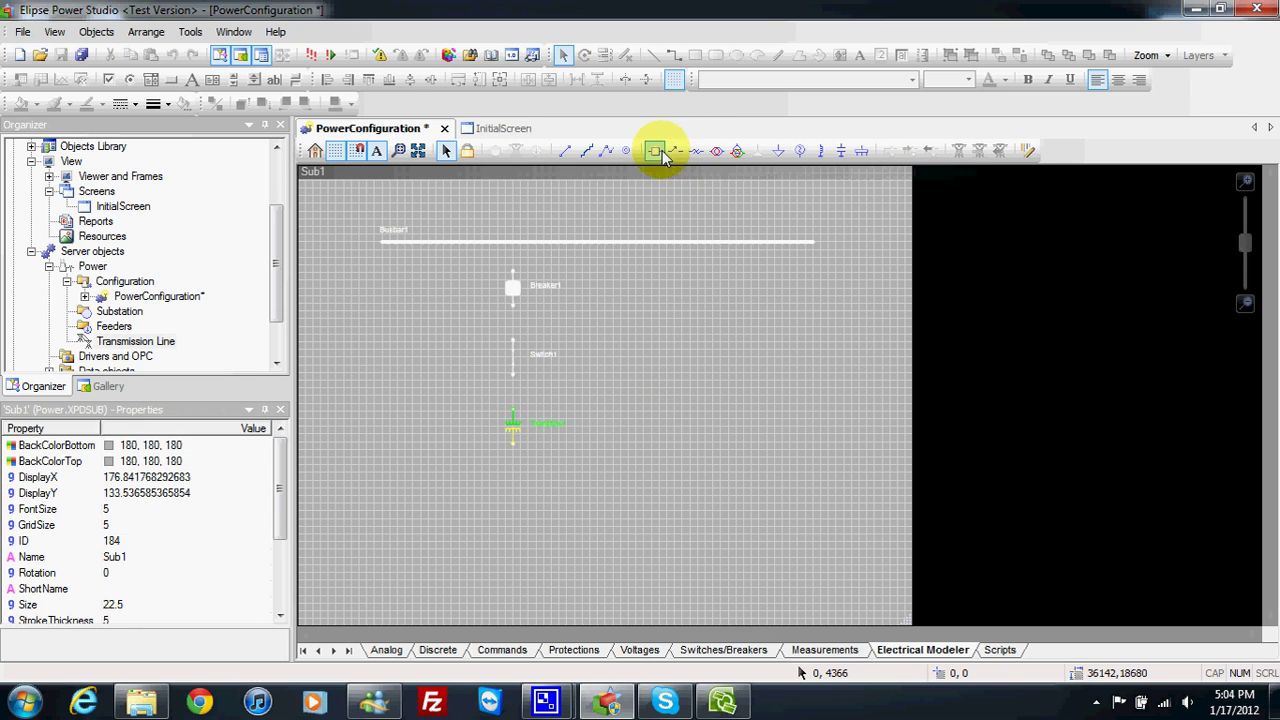
{"action": "left_click", "coordinate": [777, 152]}
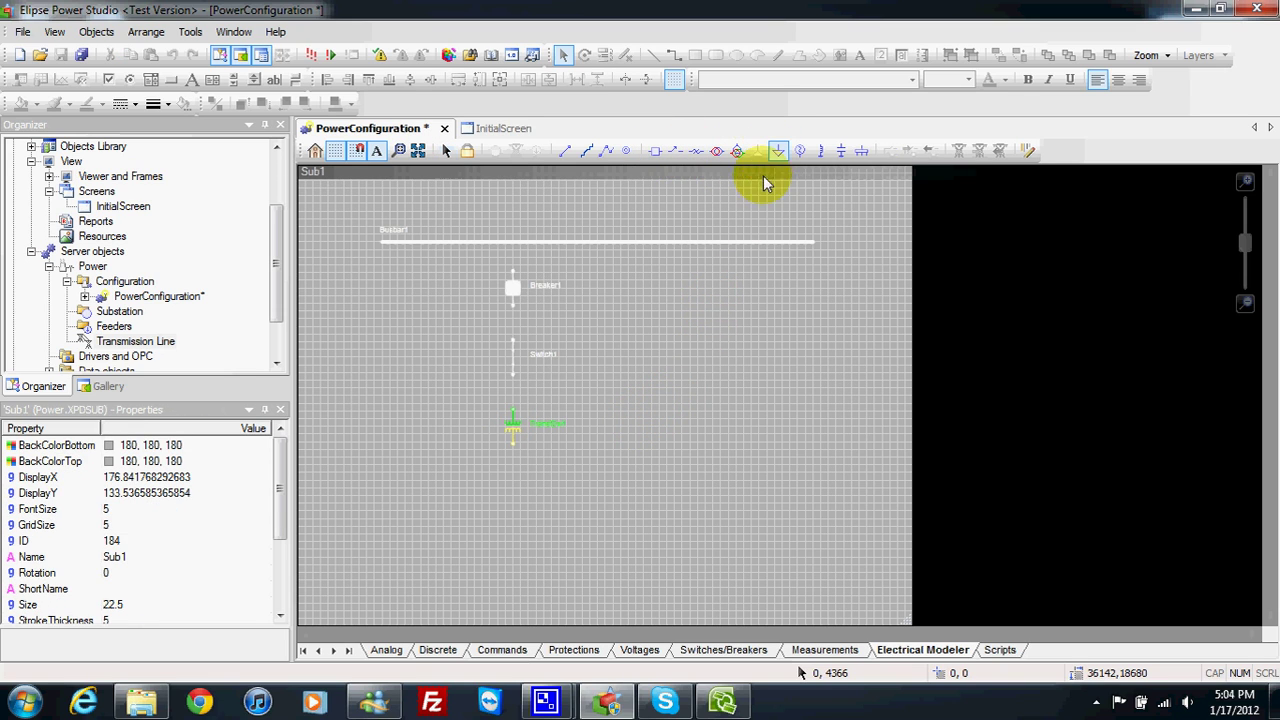
{"action": "left_click", "coordinate": [513, 503]}
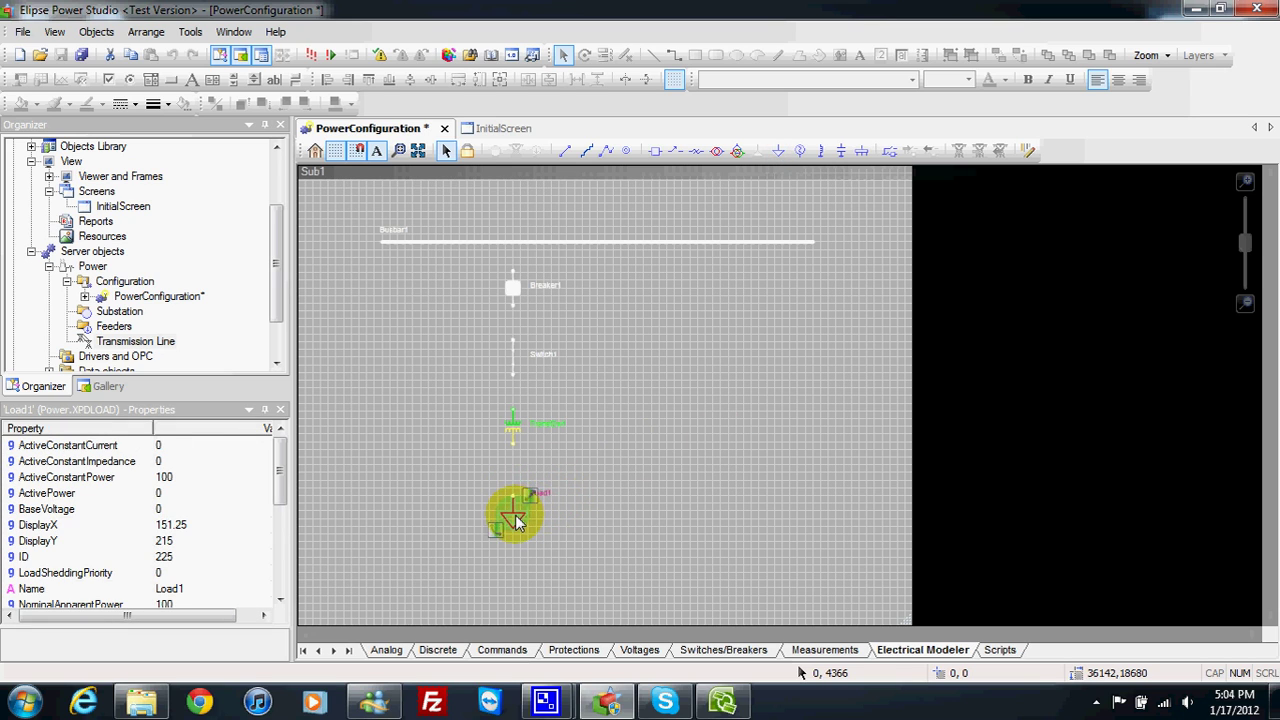
{"action": "left_click", "coordinate": [590, 466]}
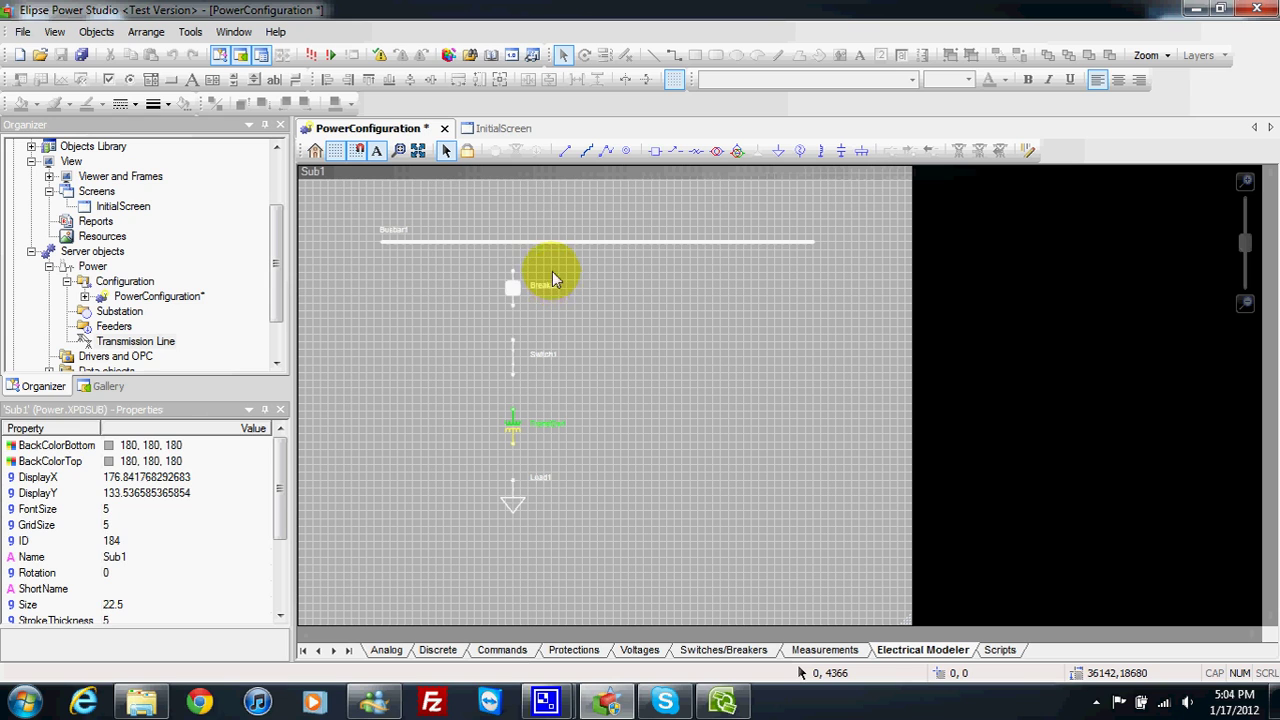
- Move the busbar down one grid step to Y 55
{"action": "left_click", "coordinate": [549, 243]}
{"action": "left_click_drag", "start_coordinate": [550, 248], "coordinate": [551, 256]}
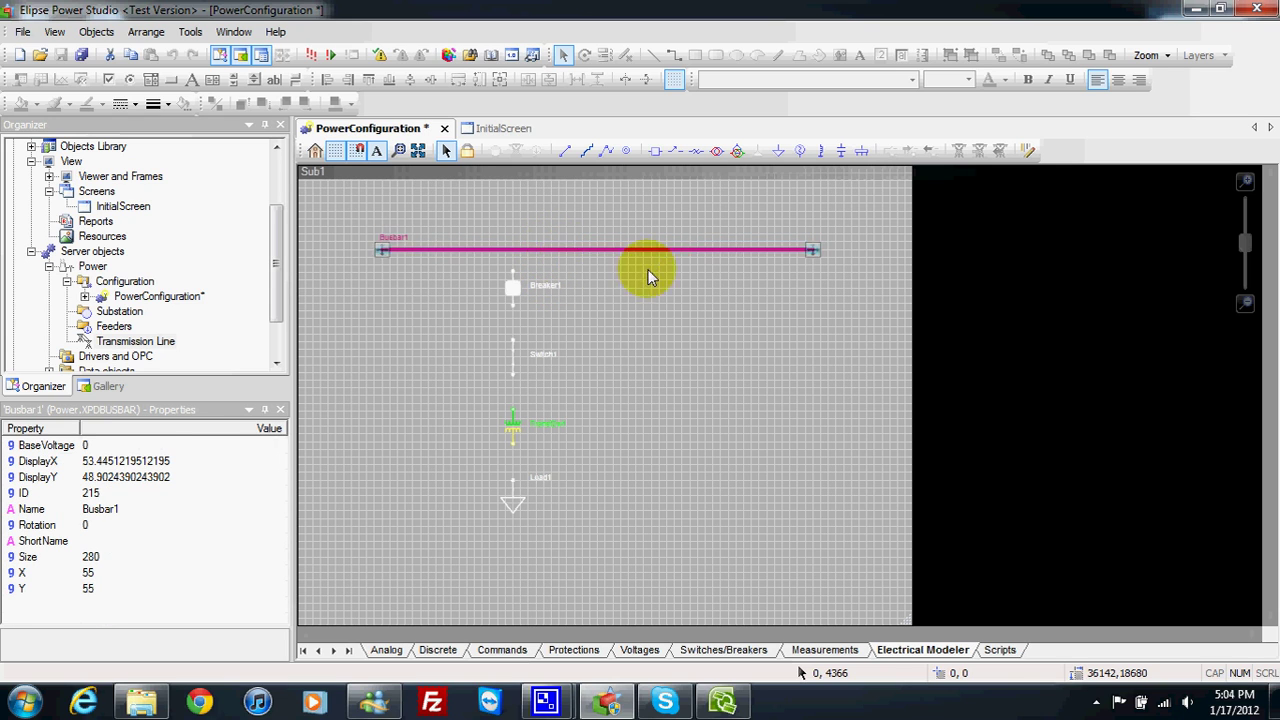
{"action": "left_click", "coordinate": [640, 282]}
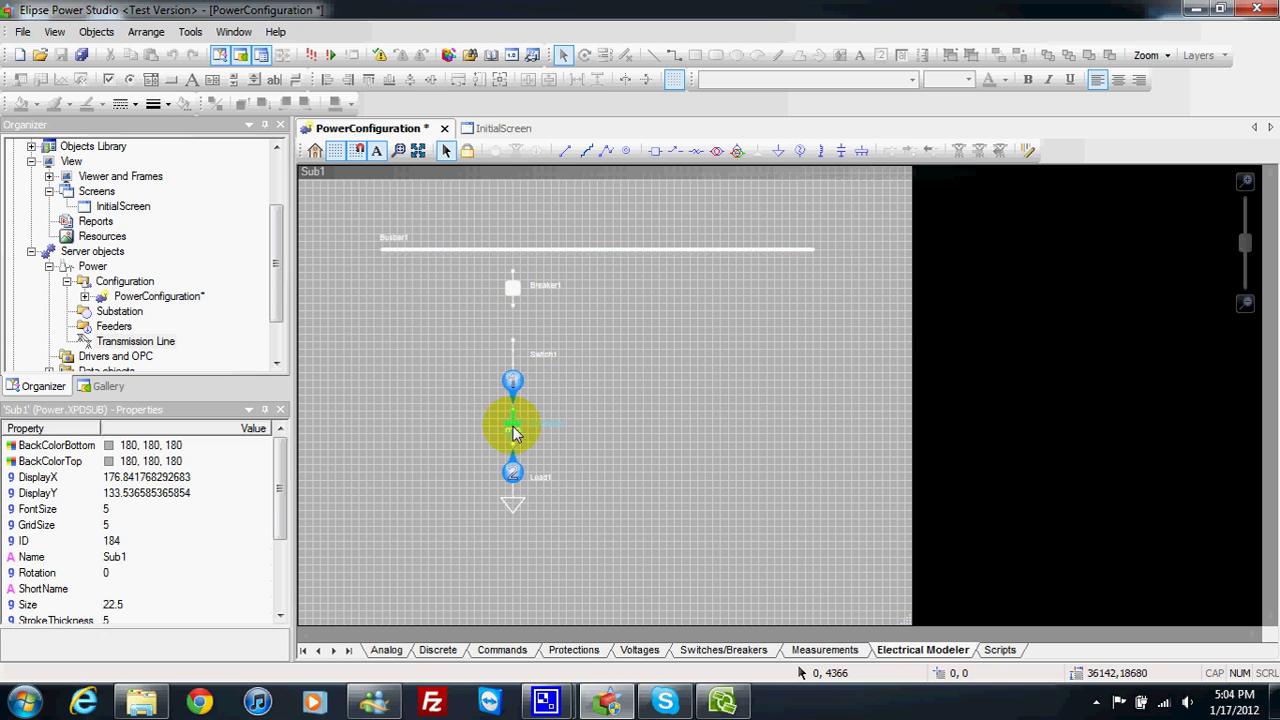
- Place a generator just below the busbar near its right end, with its terminal facing the busbar
{"action": "left_click", "coordinate": [565, 153]}
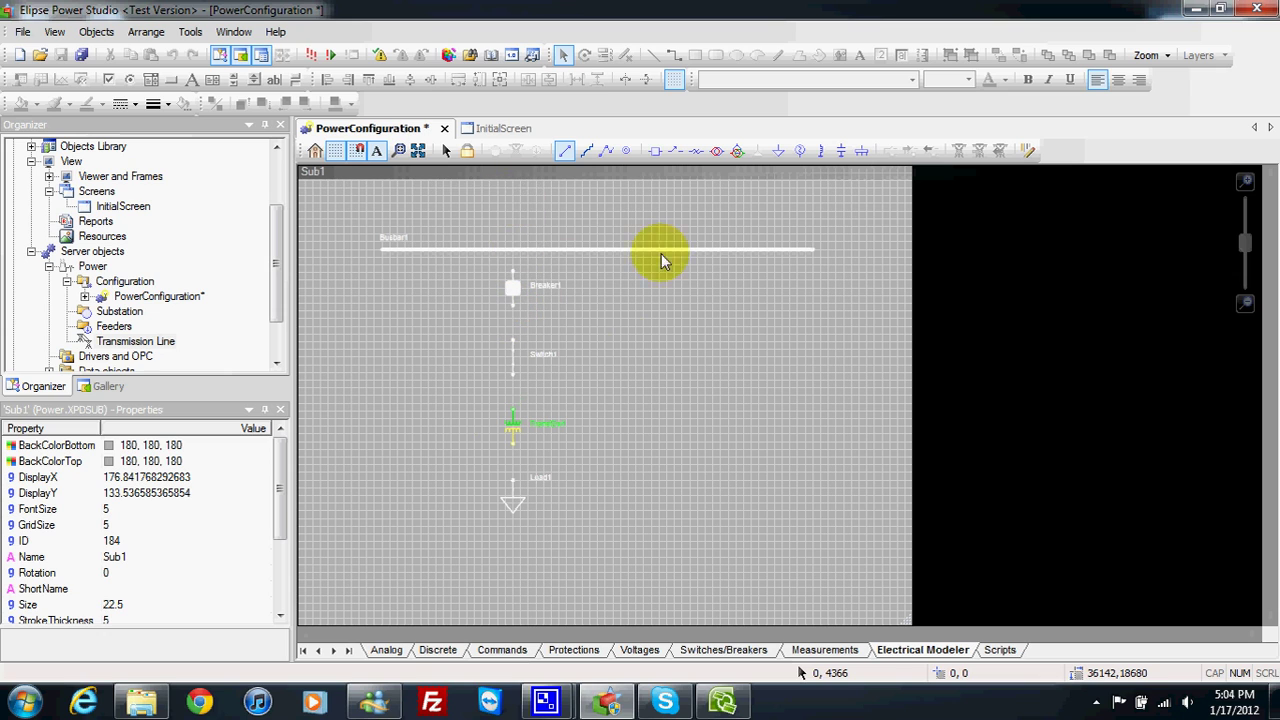
{"action": "left_click", "coordinate": [799, 150]}
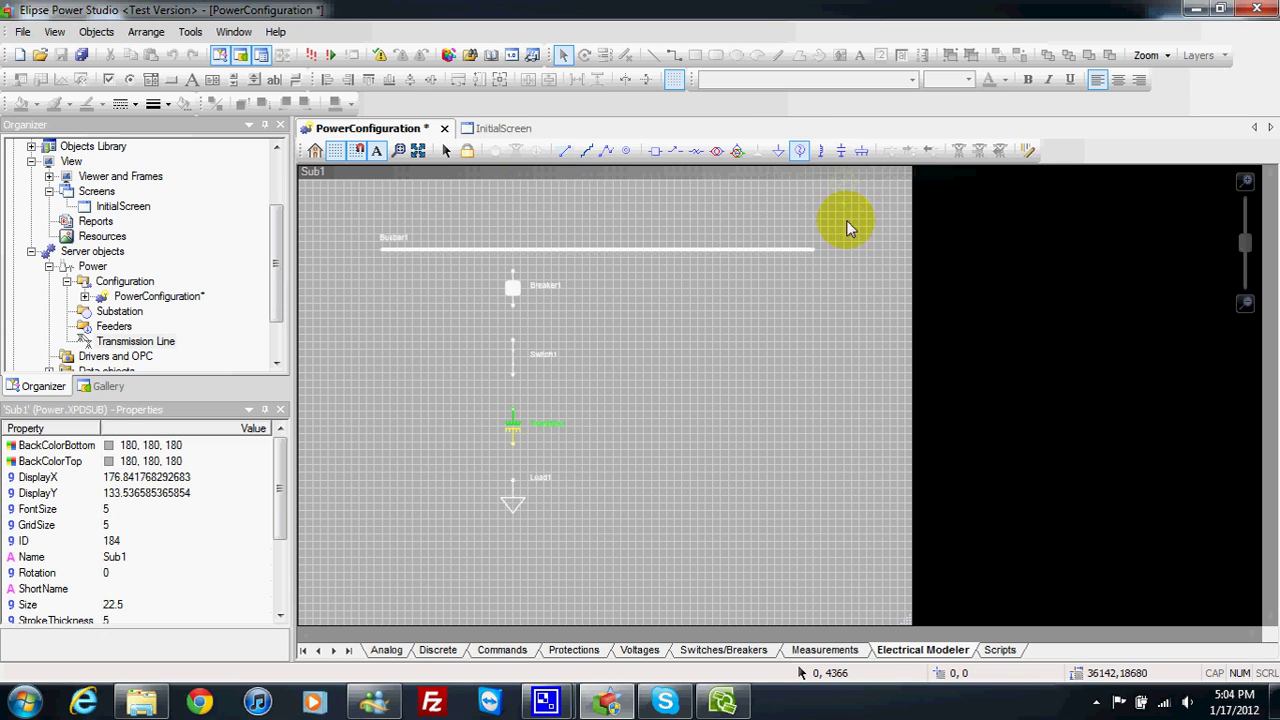
{"action": "left_click", "coordinate": [757, 306]}
{"action": "mouse_move", "coordinate": [762, 302]}
{"action": "left_mouse_down"}
{"action": "mouse_move", "coordinate": [780, 209]}
{"action": "mouse_move", "coordinate": [789, 274]}
{"action": "mouse_move", "coordinate": [814, 308]}
{"action": "mouse_move", "coordinate": [794, 356]}
{"action": "mouse_move", "coordinate": [756, 362]}
{"action": "mouse_move", "coordinate": [771, 300]}
{"action": "mouse_move", "coordinate": [774, 323]}
{"action": "left_mouse_up"}
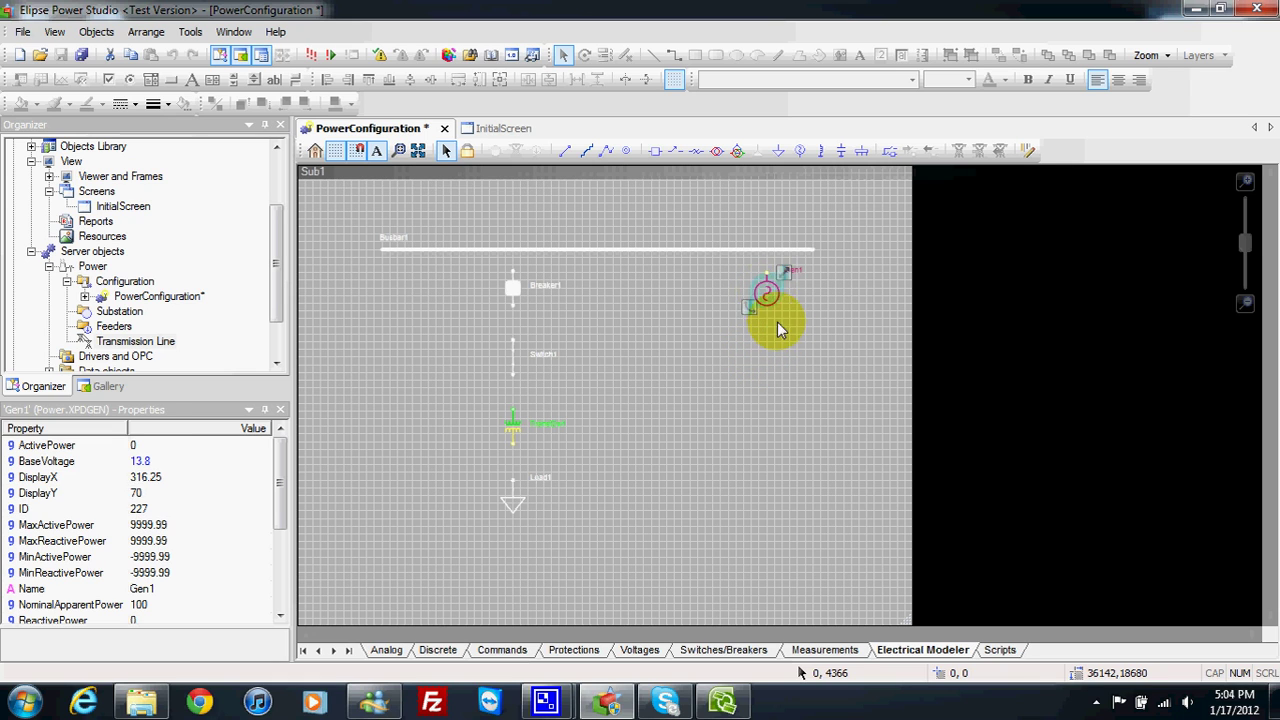
{"action": "left_click", "coordinate": [804, 330]}
{"action": "left_click", "coordinate": [766, 291]}
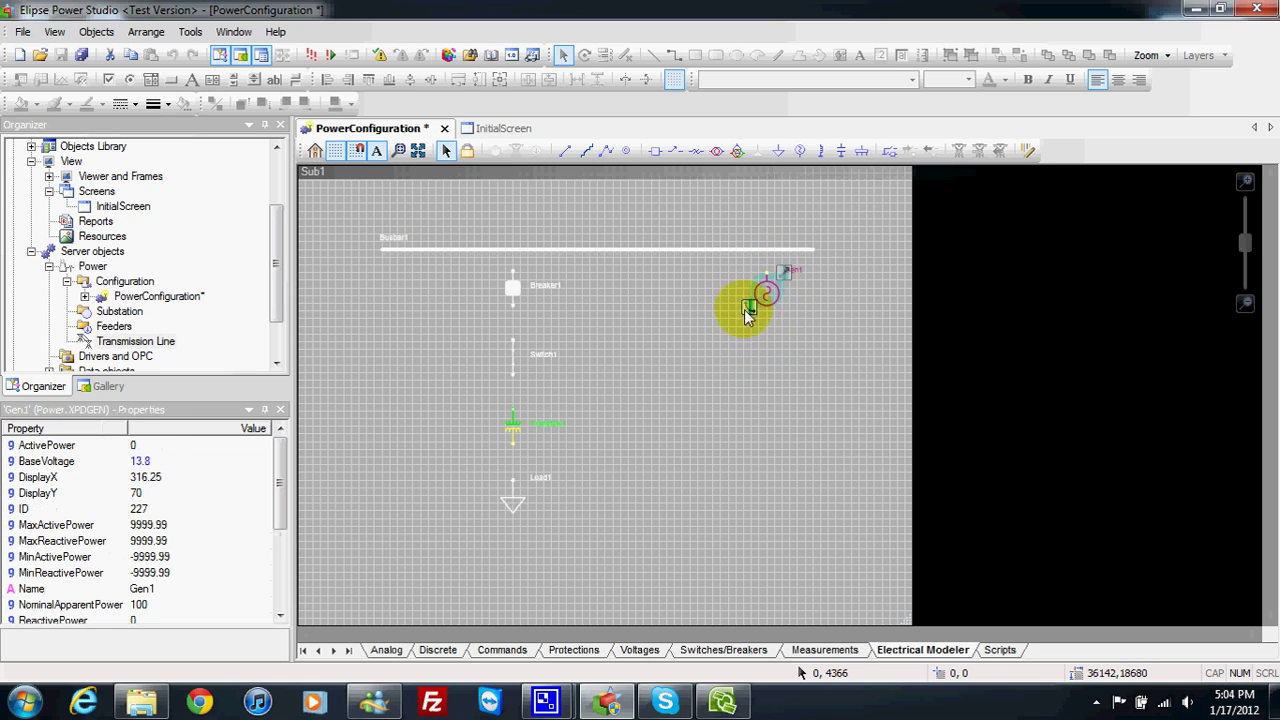
{"action": "left_click", "coordinate": [746, 309]}
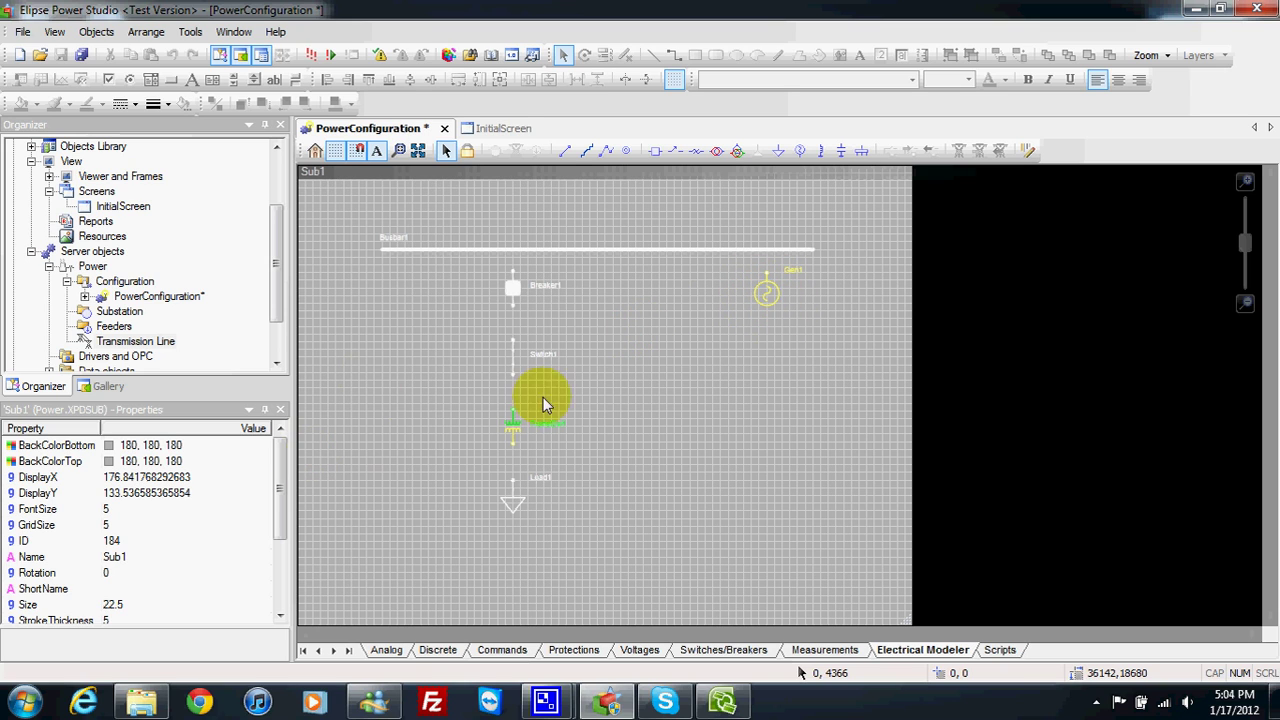
- Check the generator's base voltage and examine the energized and de-energized colors defined for each nominal voltage
{"action": "left_click", "coordinate": [766, 292]}
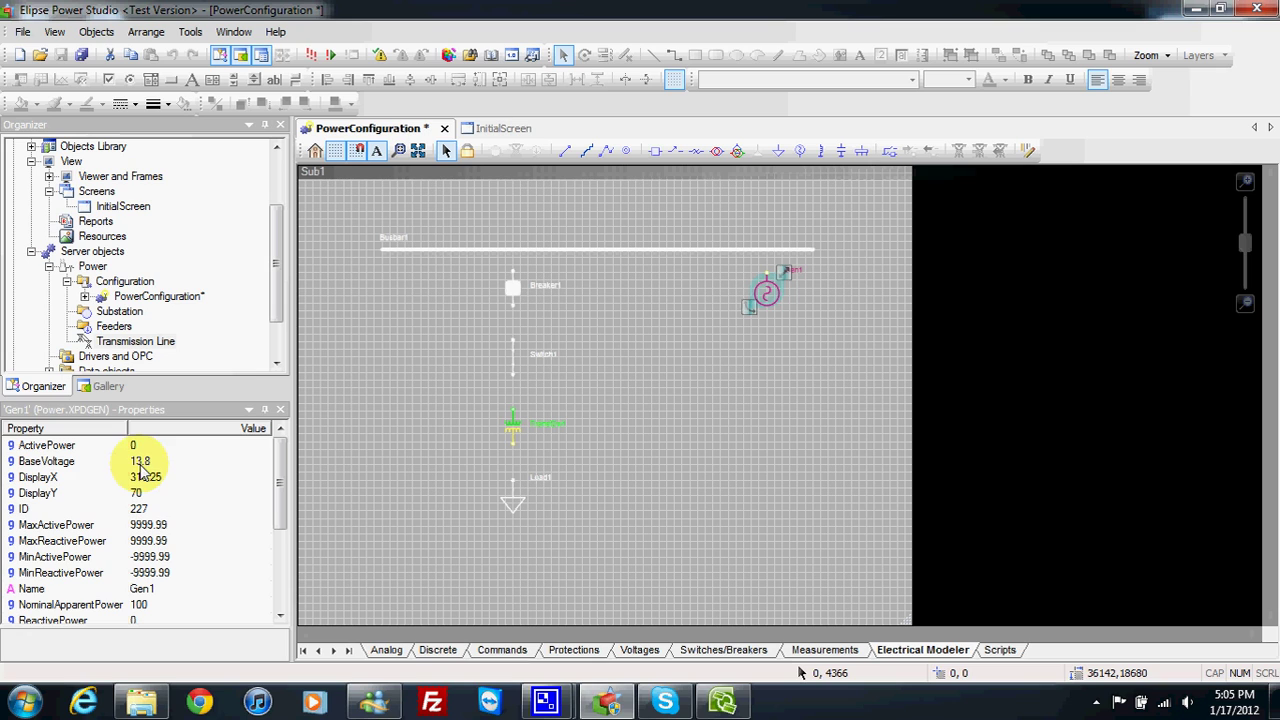
{"action": "left_click", "coordinate": [737, 306]}
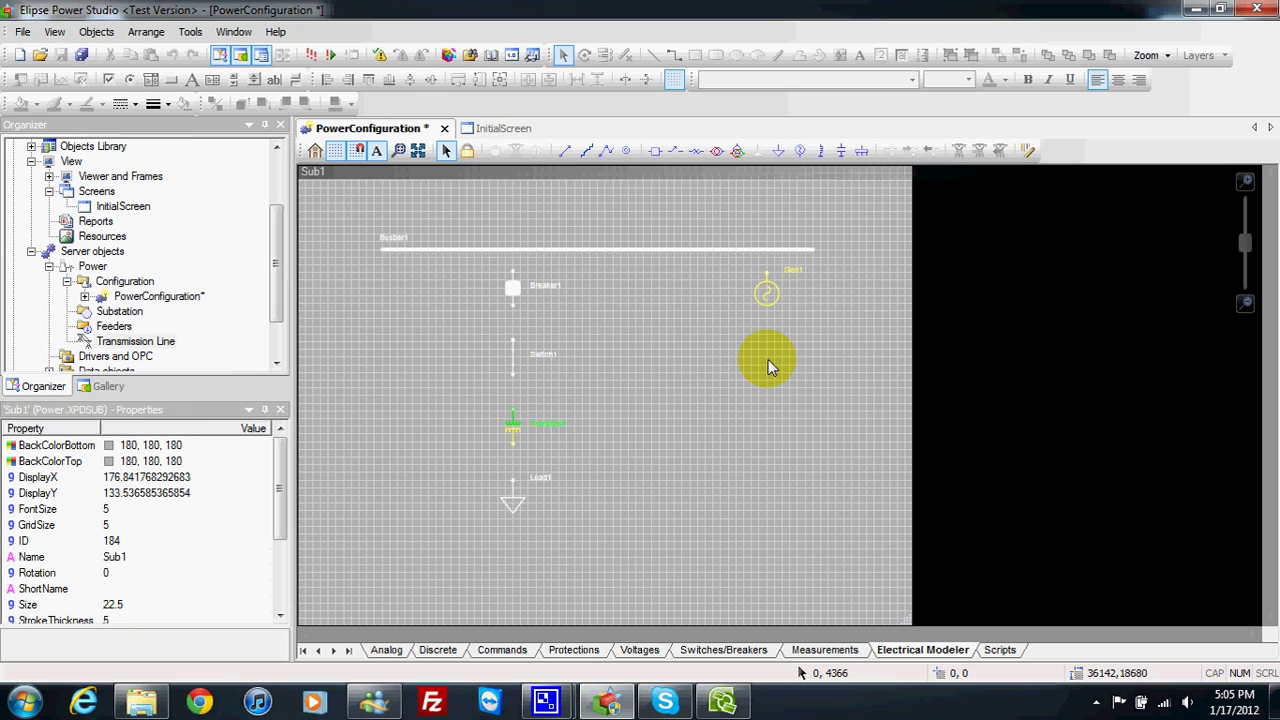
{"action": "left_click", "coordinate": [636, 649]}
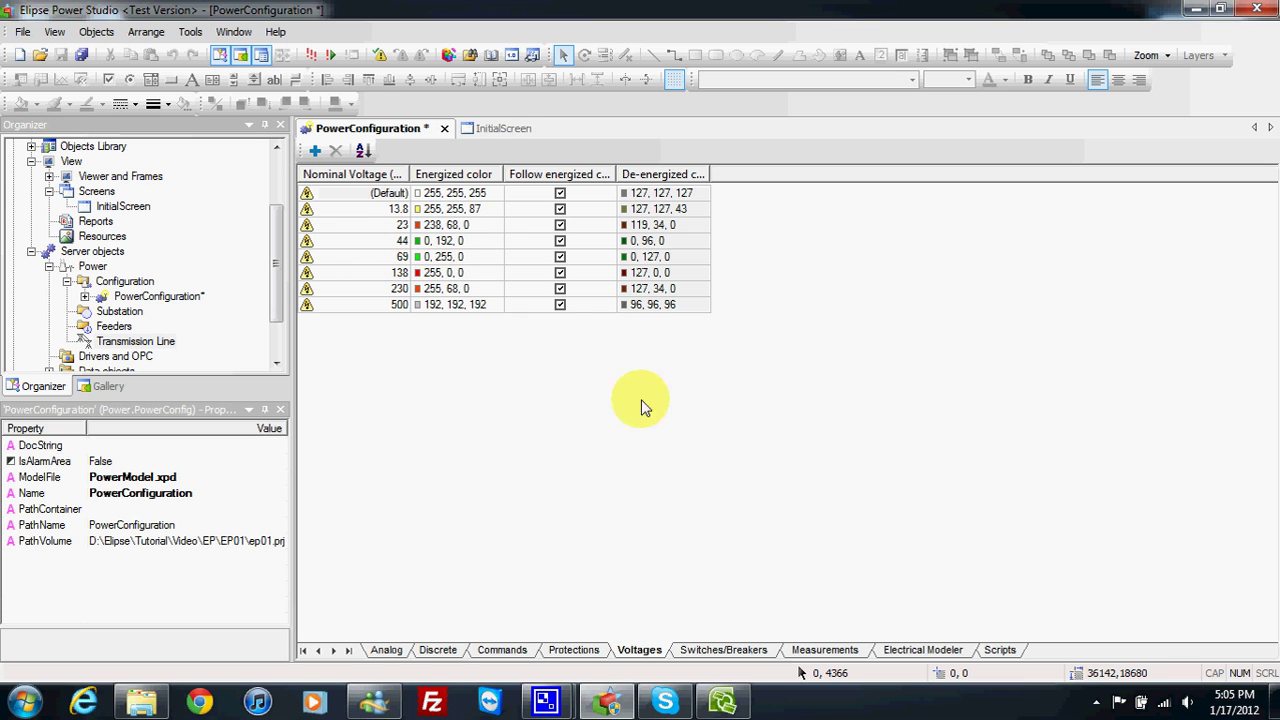
{"action": "left_click", "coordinate": [907, 650]}
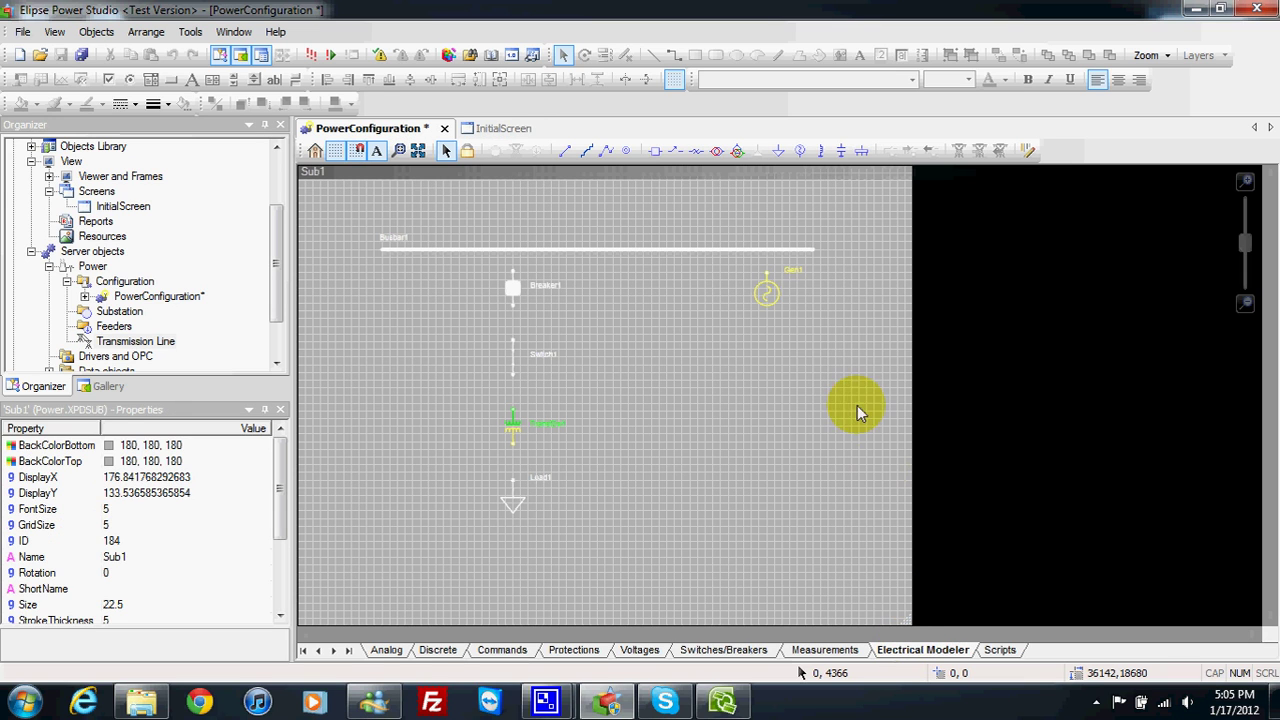
- Set the generator's base voltage to 69 kV
{"action": "left_click", "coordinate": [766, 293]}
{"action": "left_click", "coordinate": [262, 463]}
{"action": "left_click", "coordinate": [262, 463]}
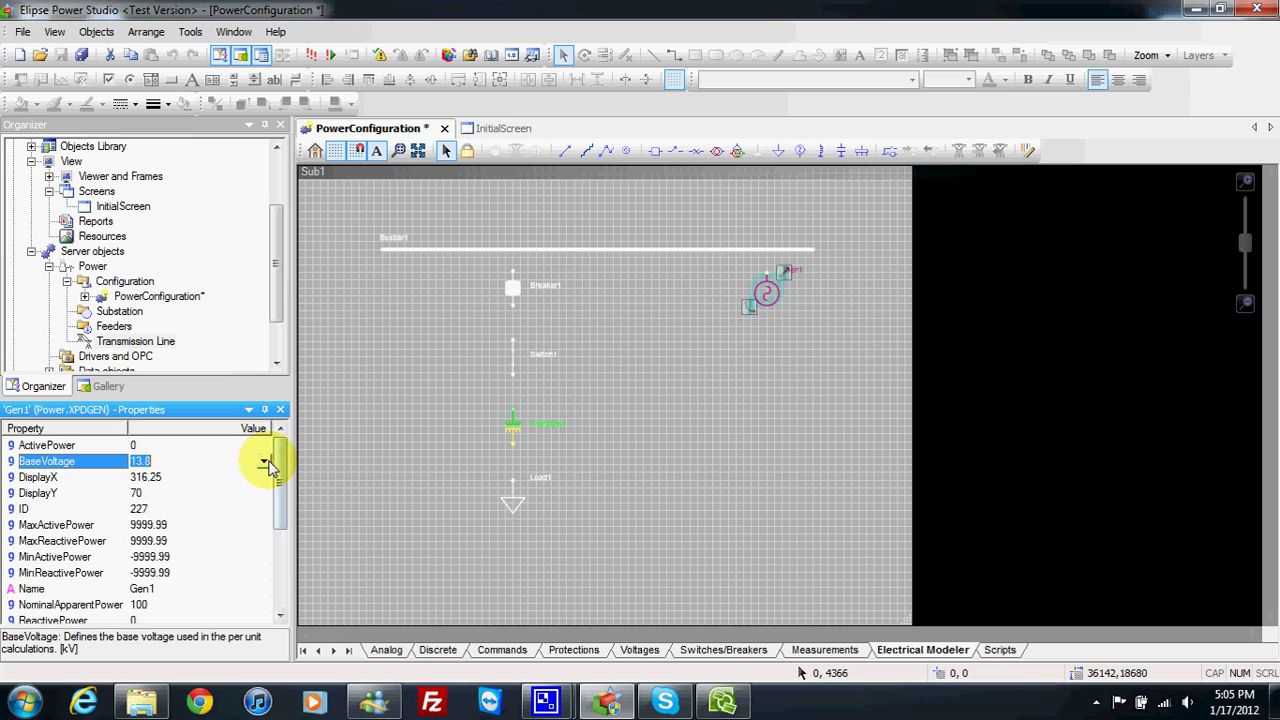
{"action": "left_click", "coordinate": [262, 463]}
{"action": "left_click", "coordinate": [213, 514]}
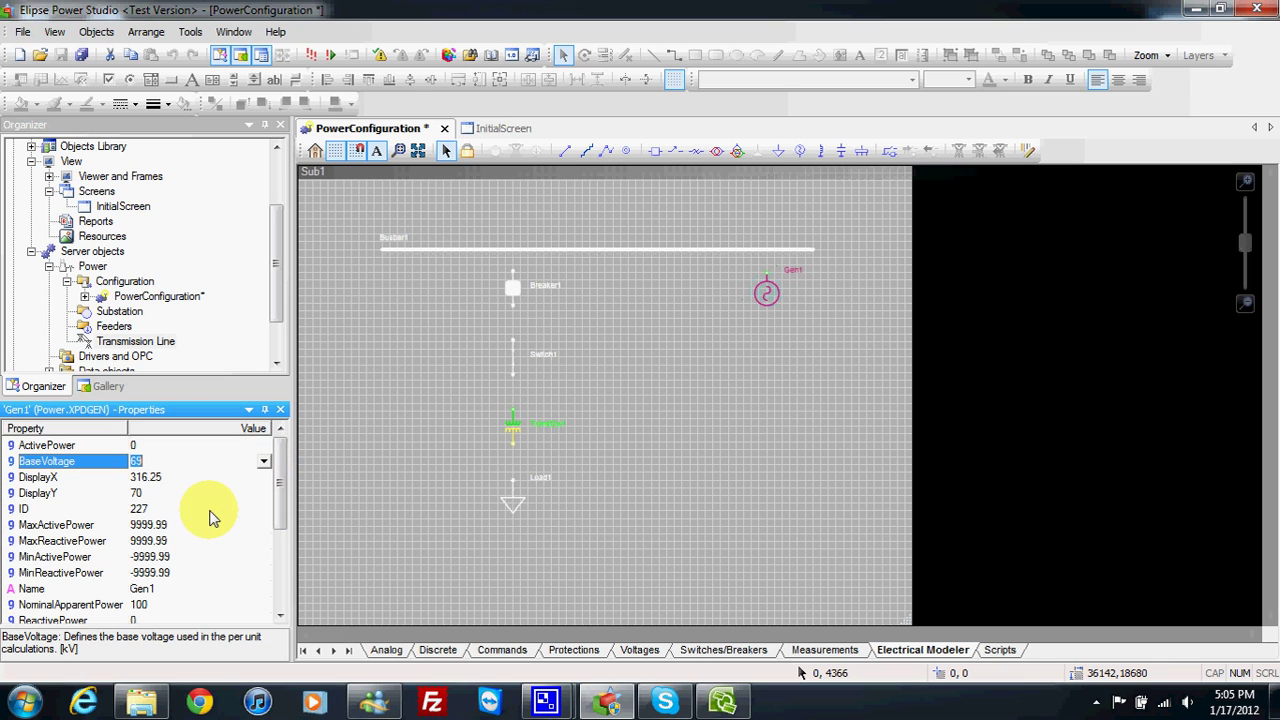
{"action": "left_click", "coordinate": [727, 343]}
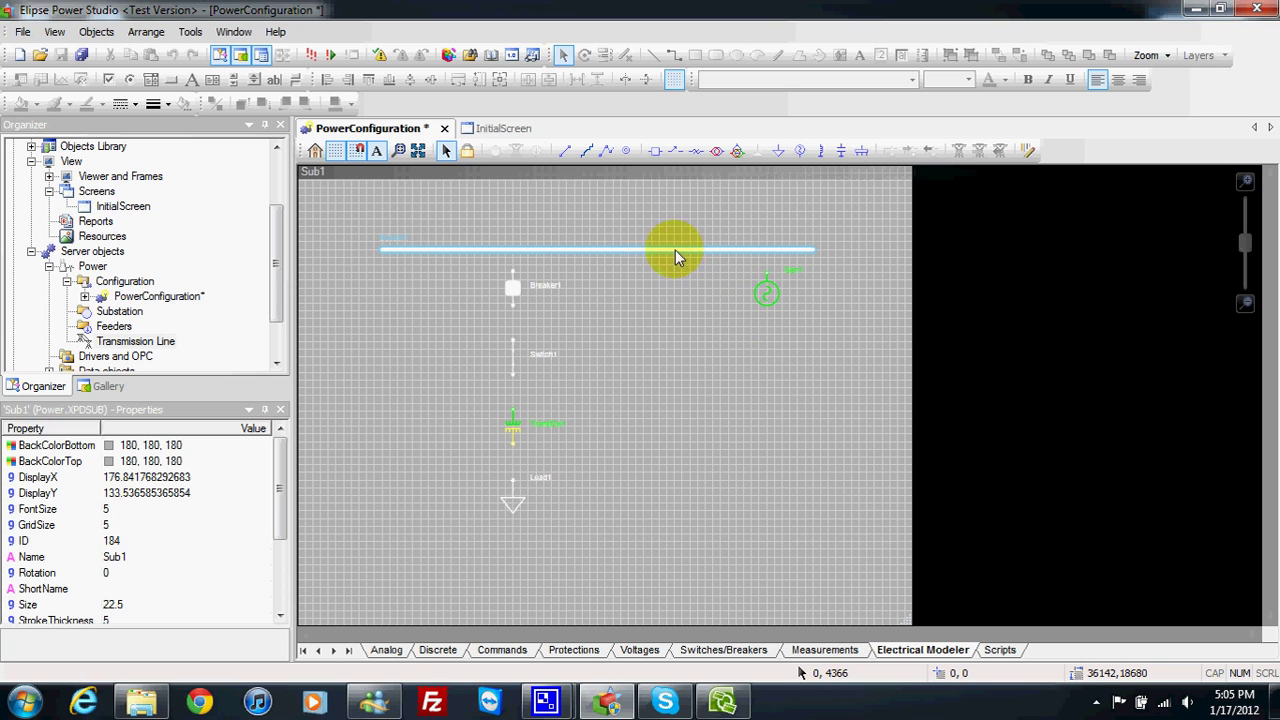
- Examine the two-winding transformer's base voltages and the values available for its first winding
{"action": "left_click", "coordinate": [514, 424]}
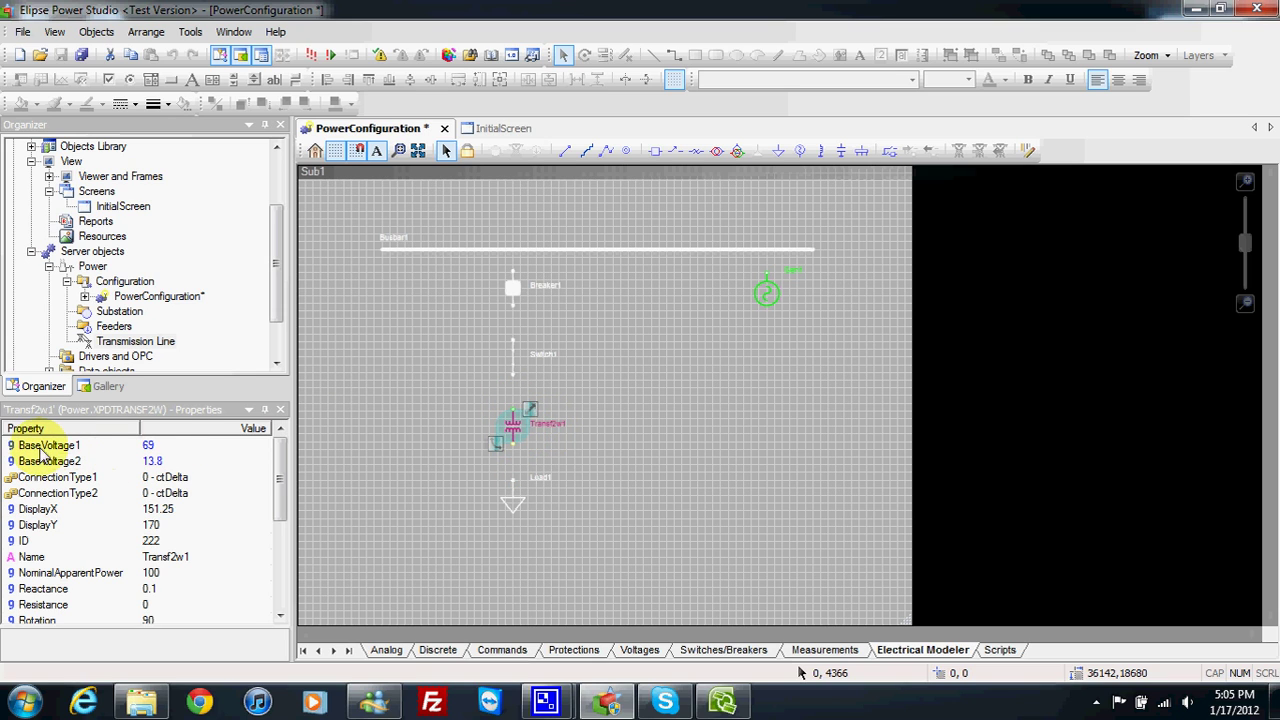
{"action": "left_click", "coordinate": [160, 446]}
{"action": "left_click", "coordinate": [264, 446]}
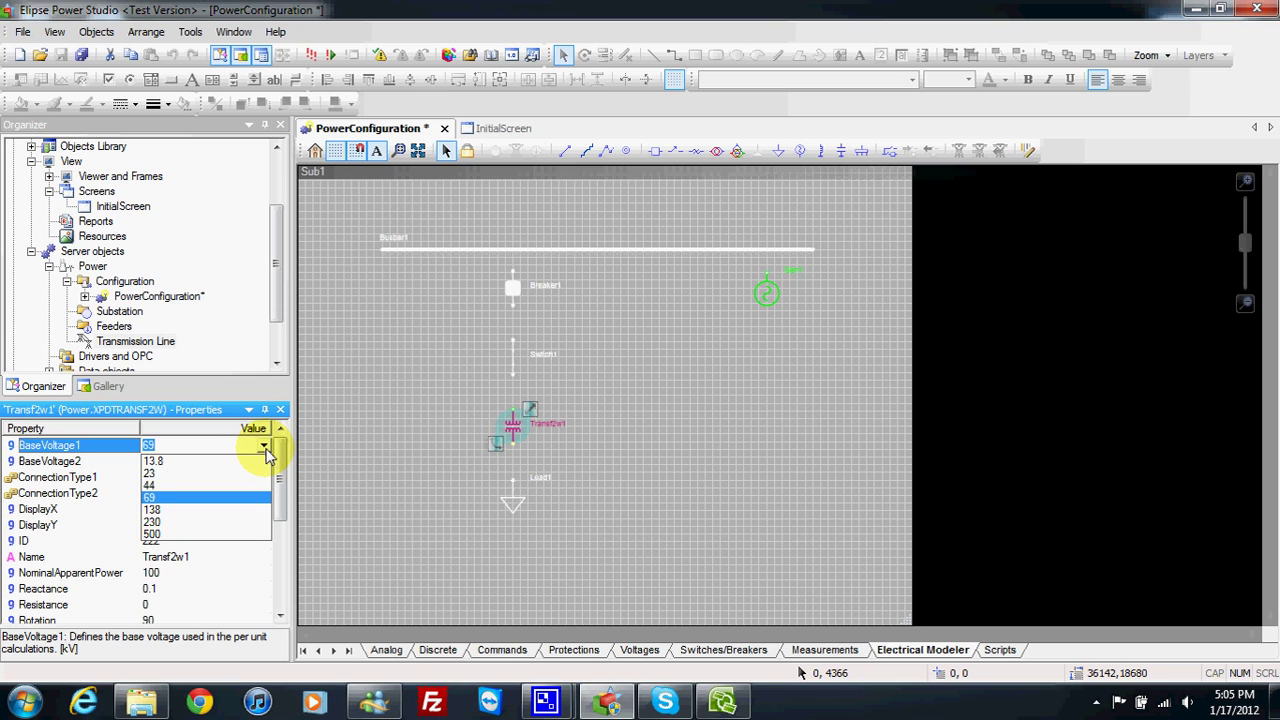
{"action": "left_click", "coordinate": [265, 446]}
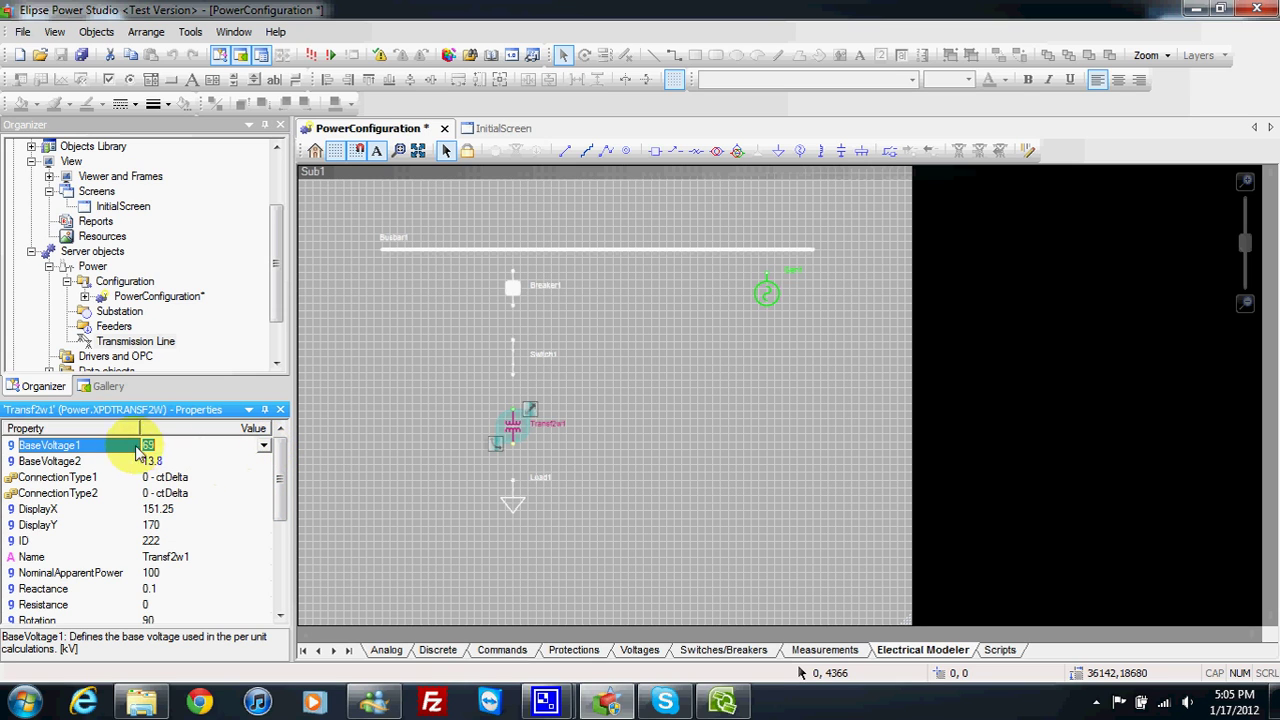
{"action": "left_click", "coordinate": [517, 422]}
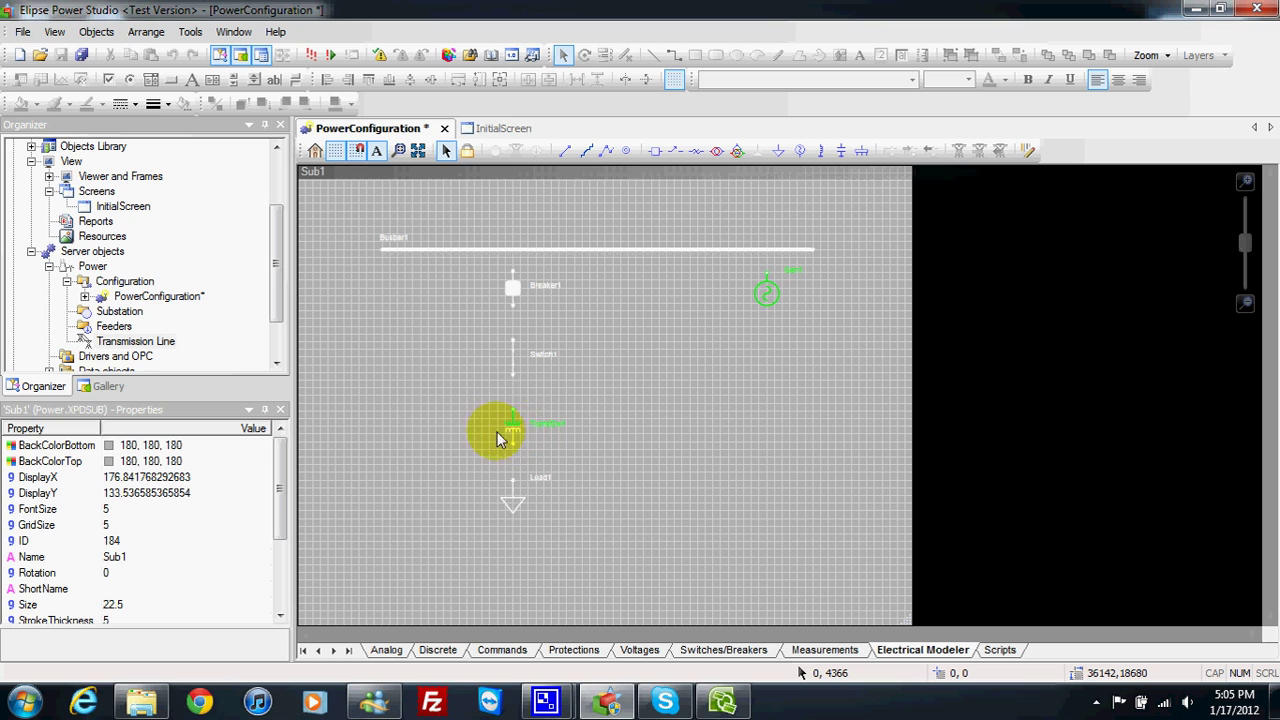
- Set the generator's base voltage to 138 kV and compare its color with the nominal voltage color table
{"action": "left_click", "coordinate": [765, 300]}
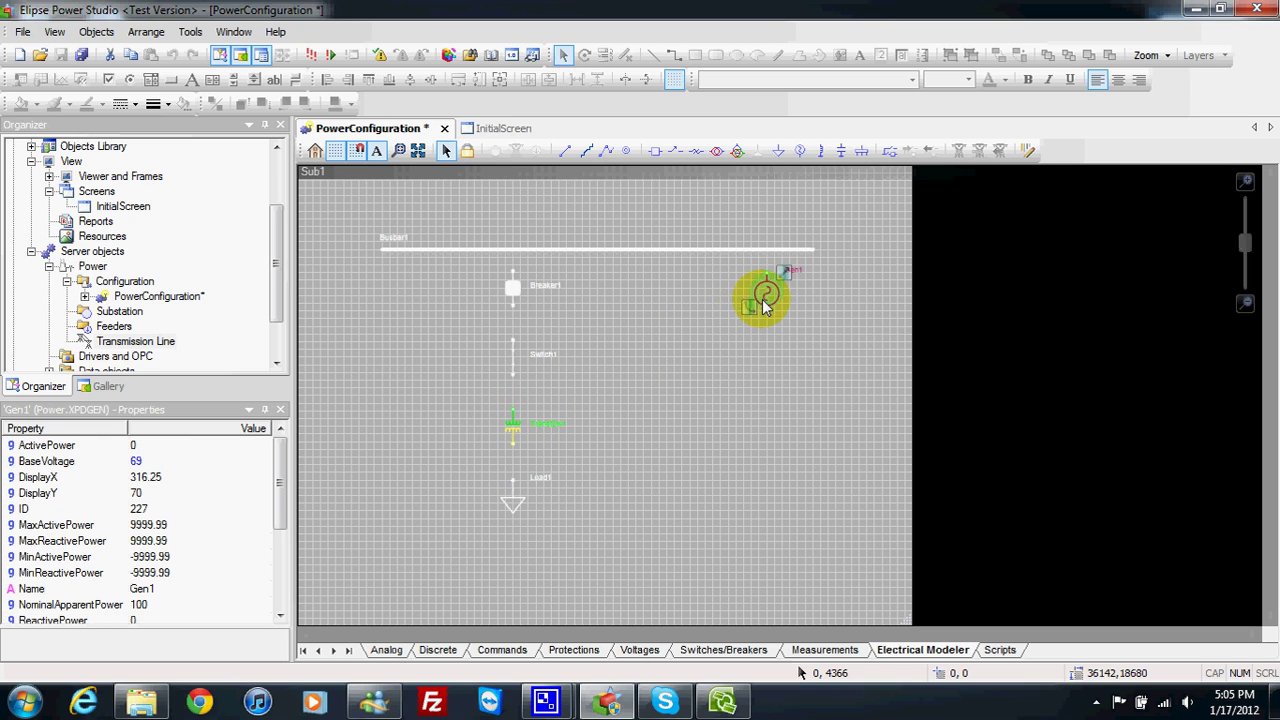
{"action": "left_click", "coordinate": [266, 463]}
{"action": "left_click", "coordinate": [264, 461]}
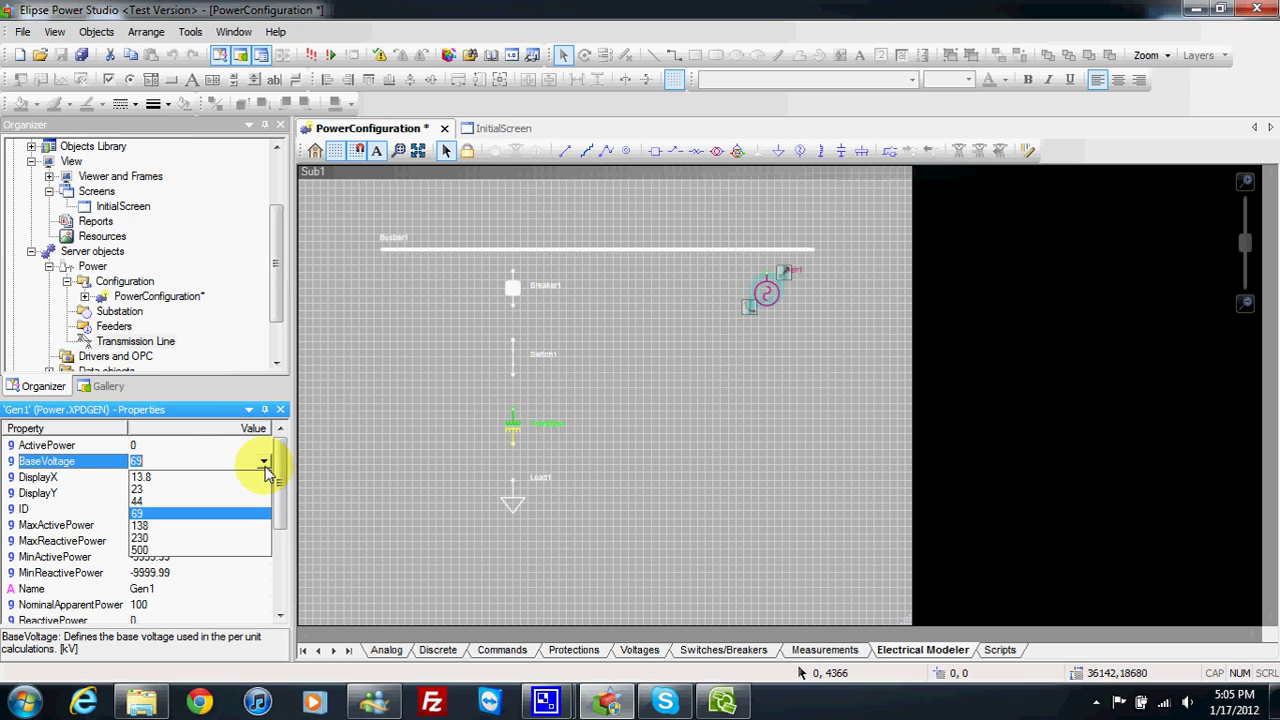
{"action": "left_click", "coordinate": [237, 532]}
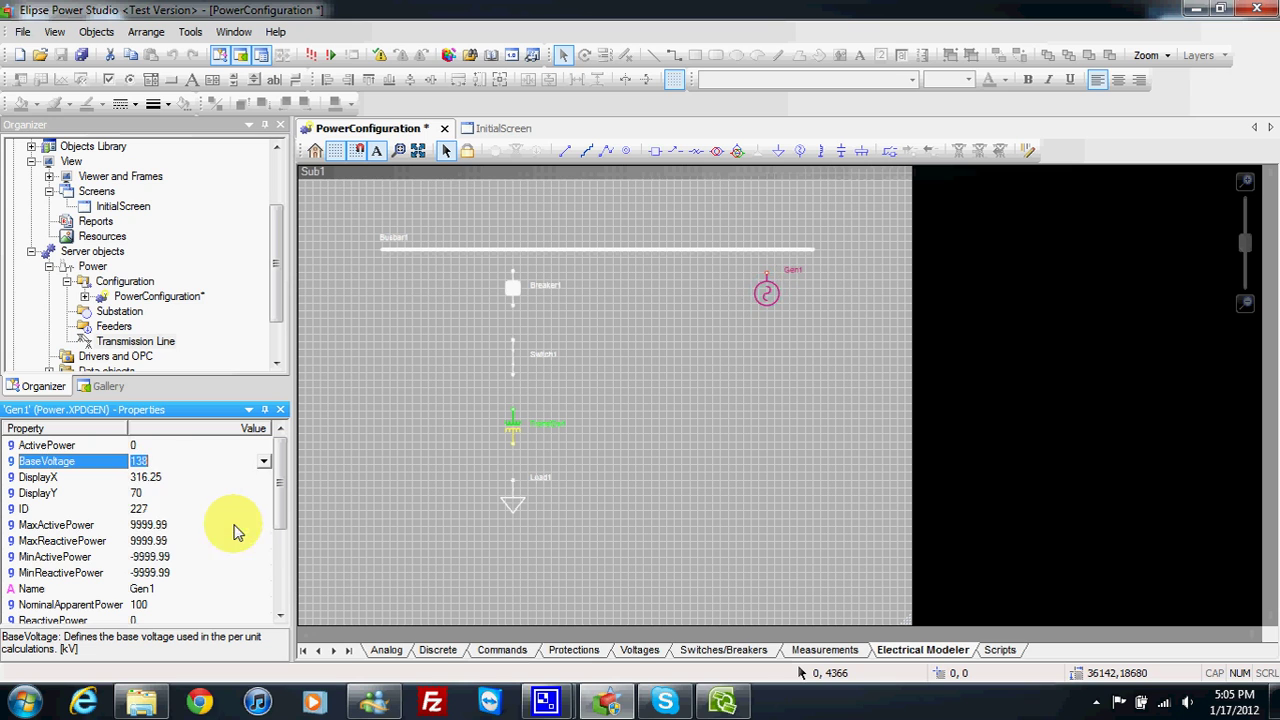
{"action": "left_click", "coordinate": [608, 404]}
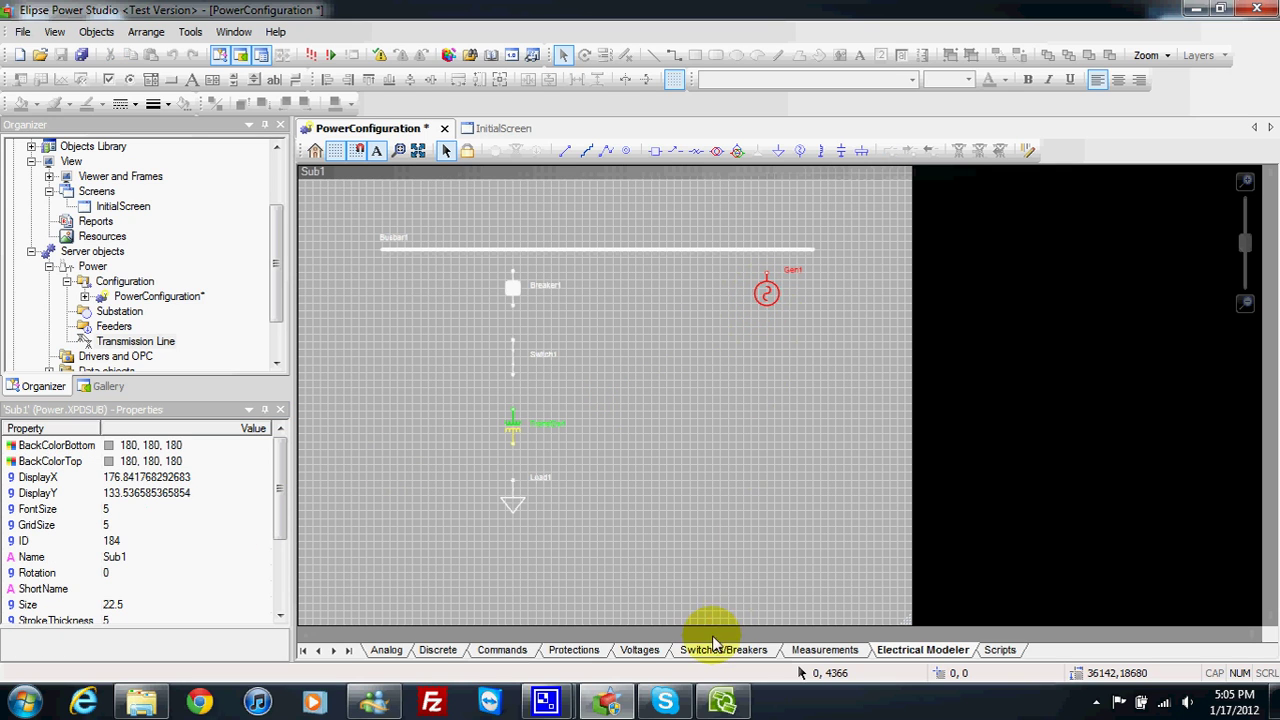
{"action": "left_click", "coordinate": [639, 650]}
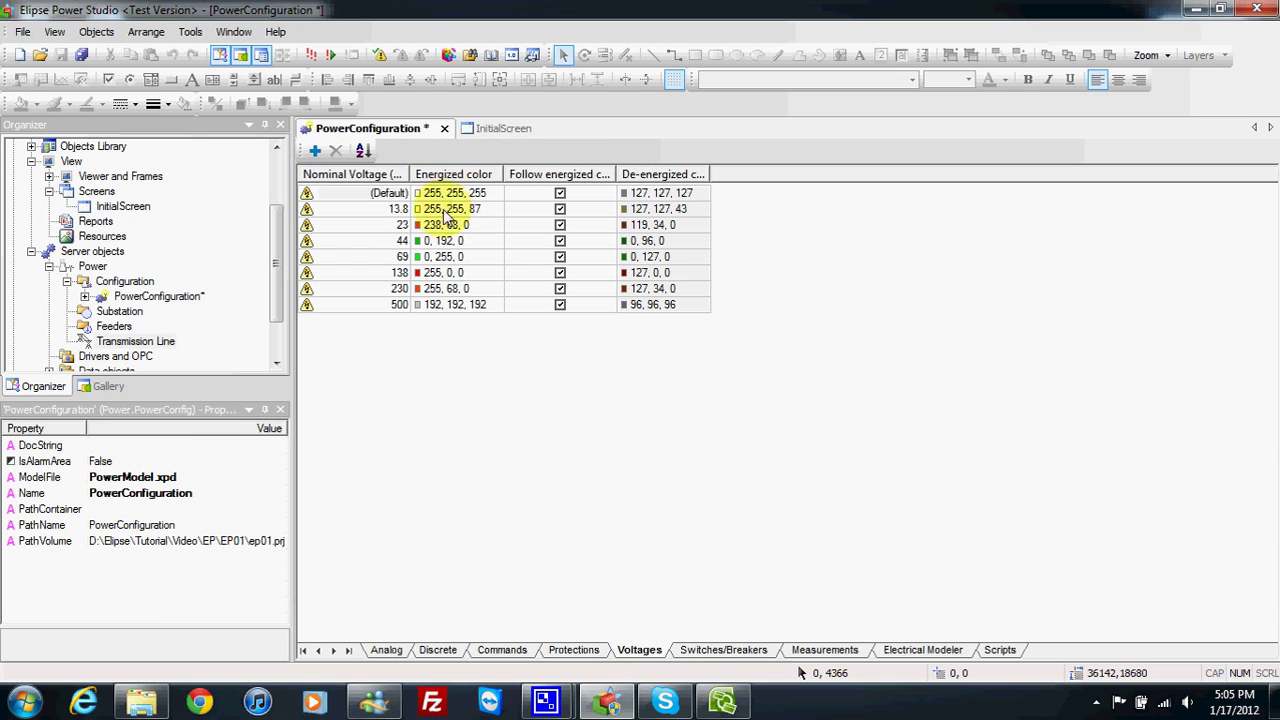
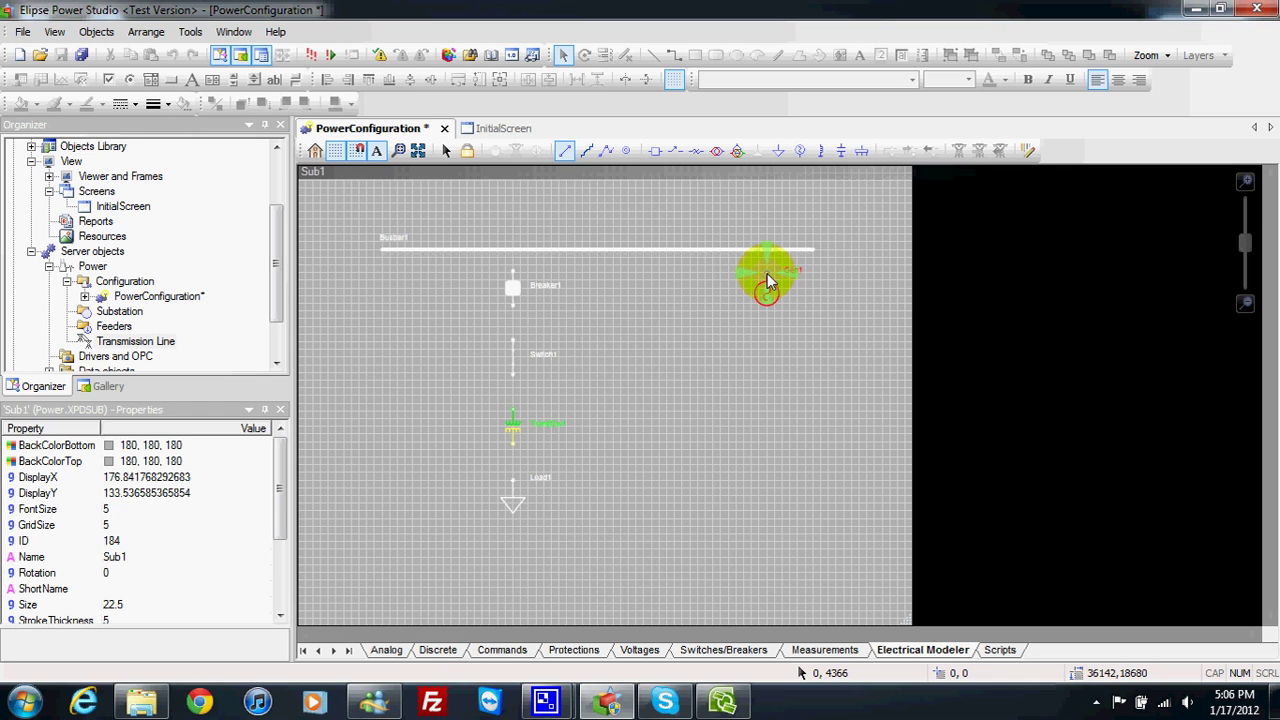
- Connect the generator to the busbar, the busbar to the breaker, and the breaker to the switch with jumpers
{"action": "left_click_drag", "start_coordinate": [767, 281], "coordinate": [768, 256]}
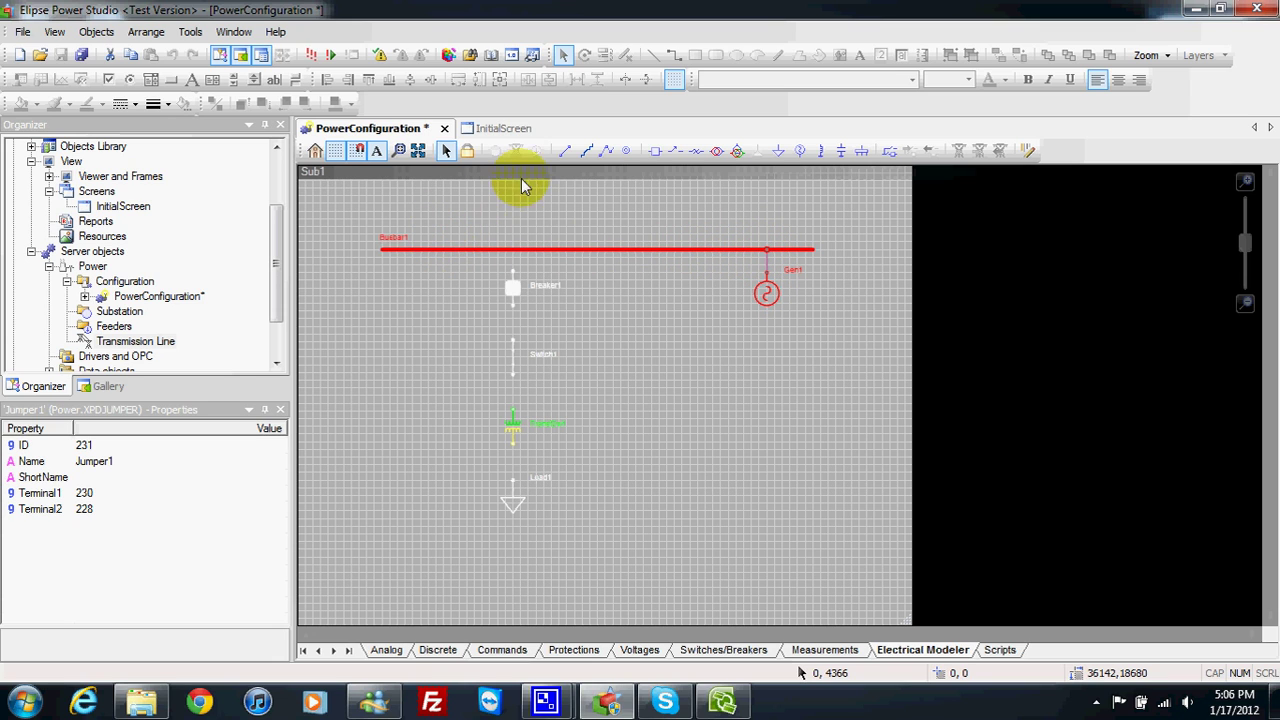
{"action": "left_click", "coordinate": [564, 150]}
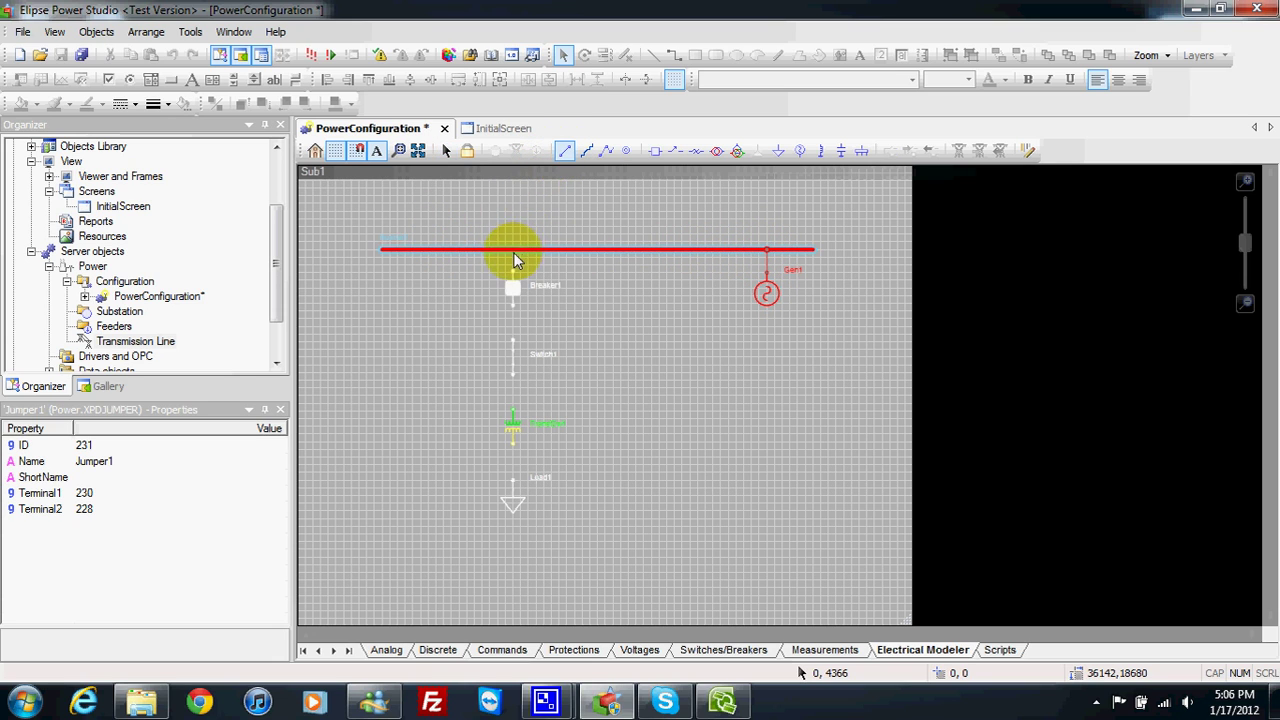
{"action": "left_click_drag", "start_coordinate": [513, 252], "coordinate": [513, 284]}
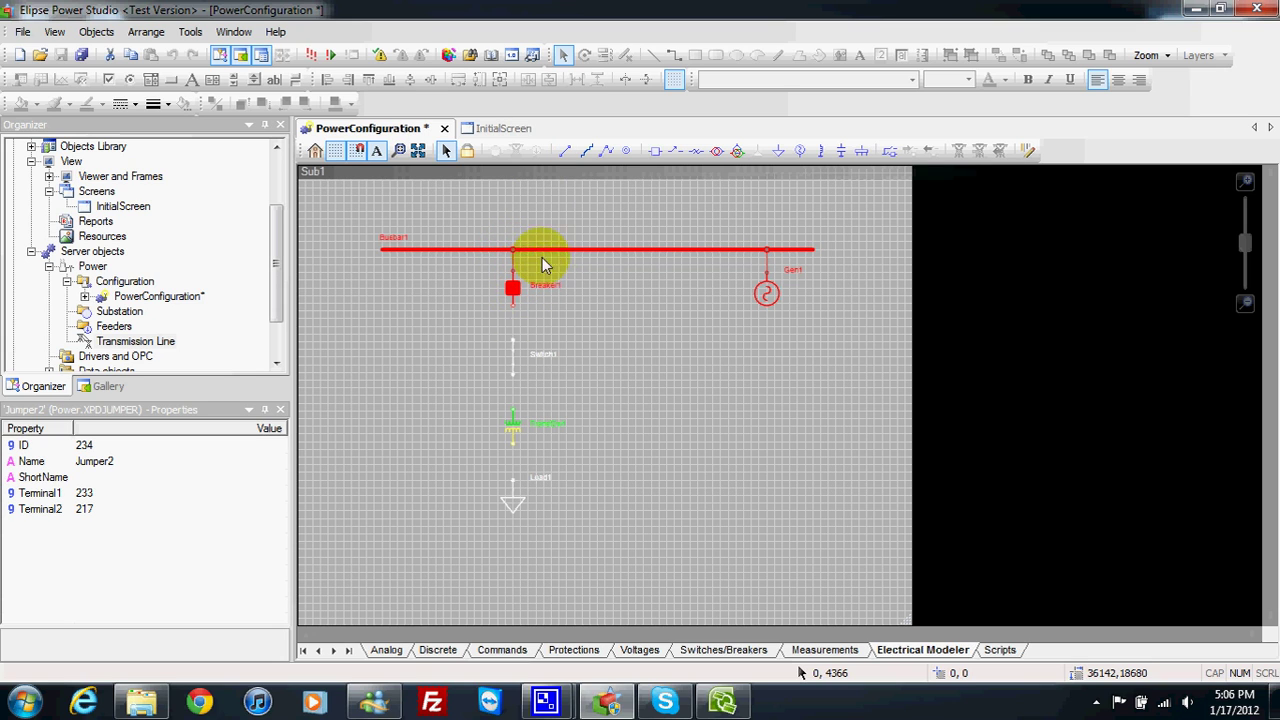
{"action": "left_click", "coordinate": [564, 150]}
{"action": "left_click_drag", "start_coordinate": [516, 313], "coordinate": [514, 343]}
- Connect the switch's lower terminal to the transformer's upper terminal with a jumper and bring up the transformer's properties
{"action": "left_click", "coordinate": [564, 150]}
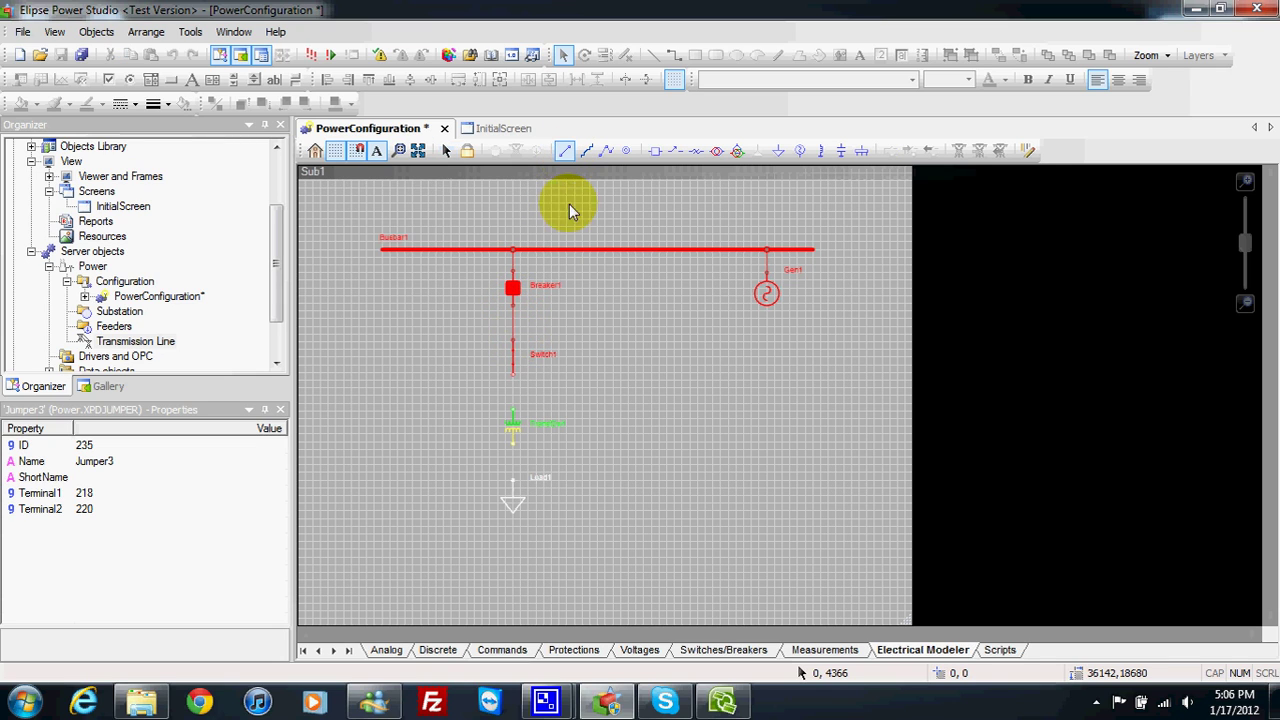
{"action": "left_click", "coordinate": [514, 416]}
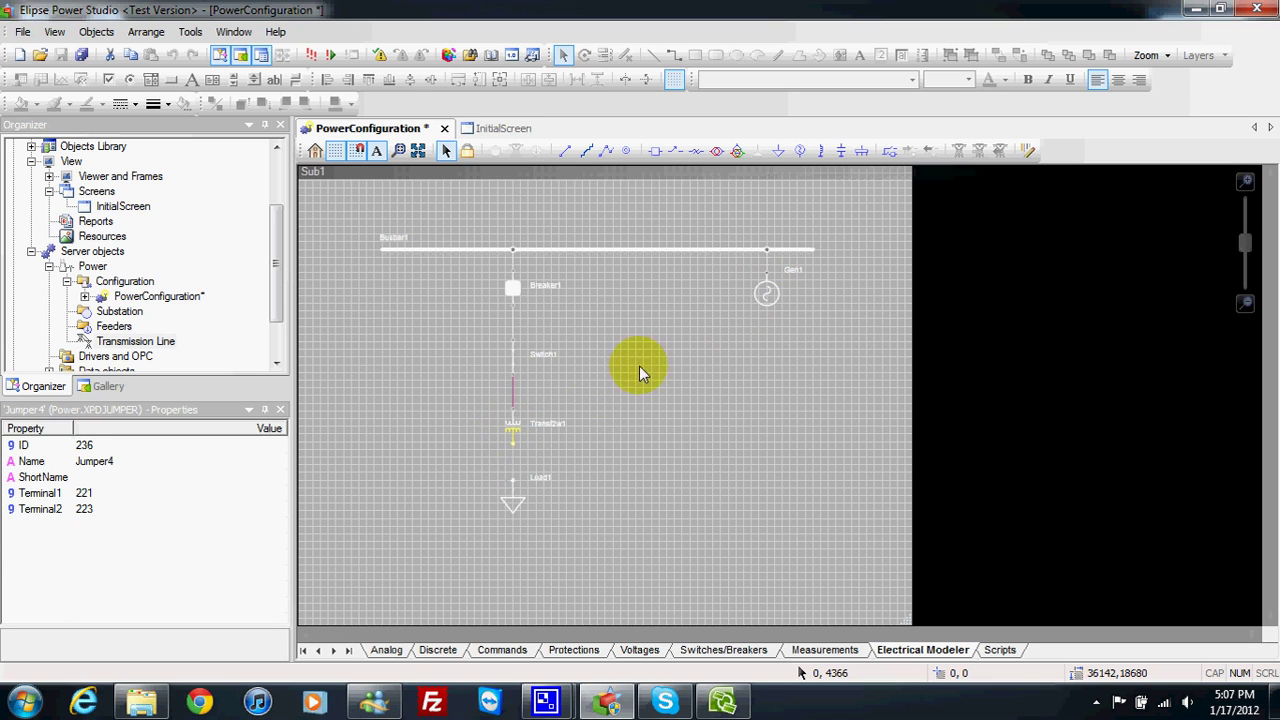
{"action": "left_click", "coordinate": [515, 428]}
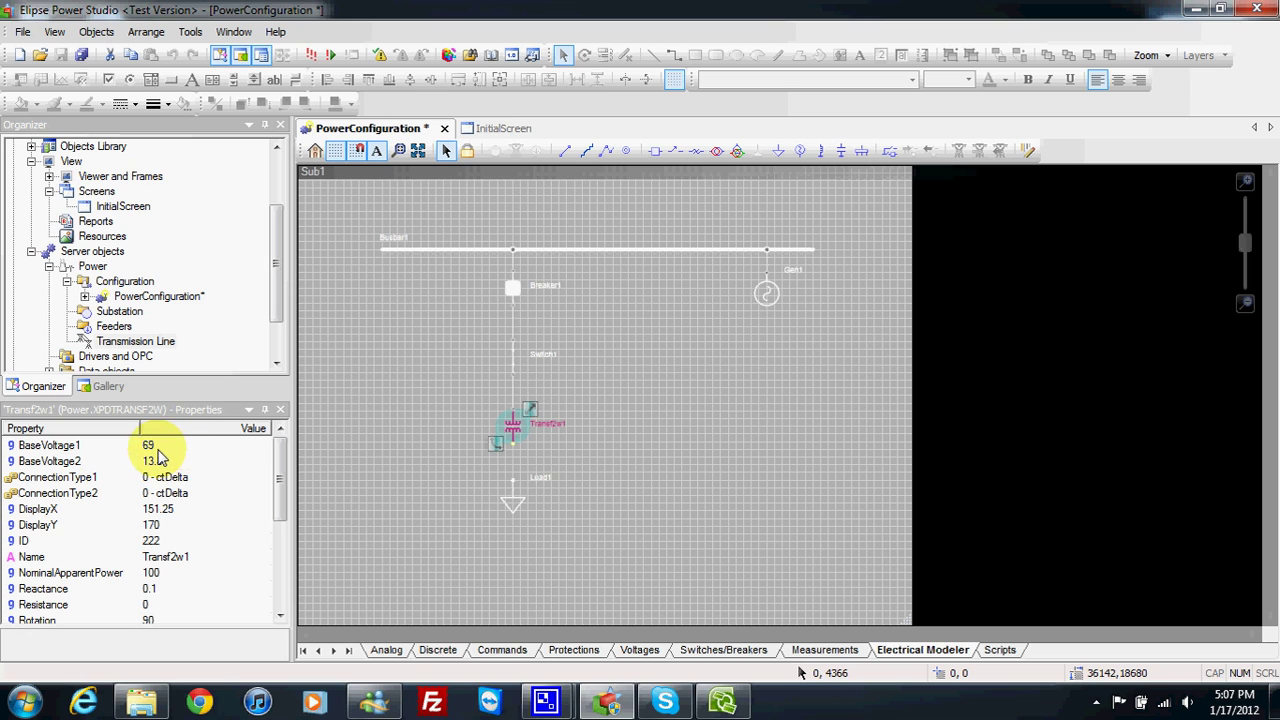
- Set the generator's base voltage to 69 kV and bring up the transformer's properties for comparison
{"action": "left_click", "coordinate": [766, 290]}
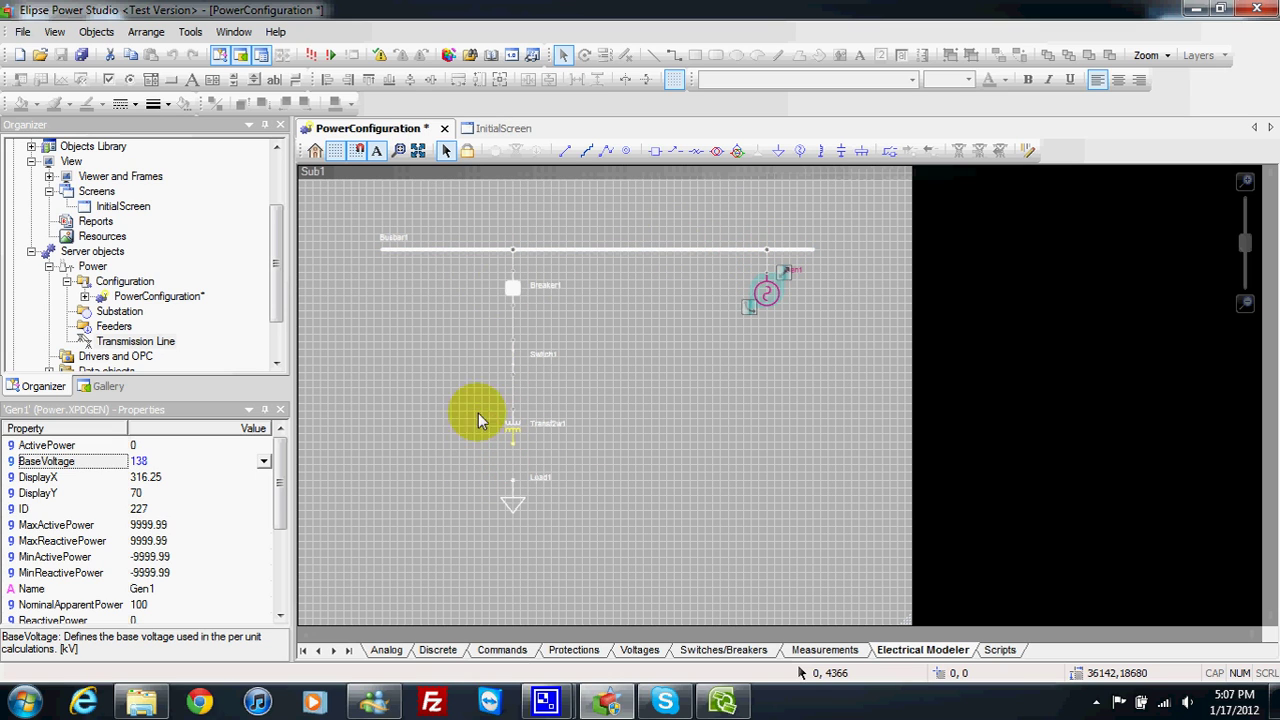
{"action": "left_click", "coordinate": [680, 284]}
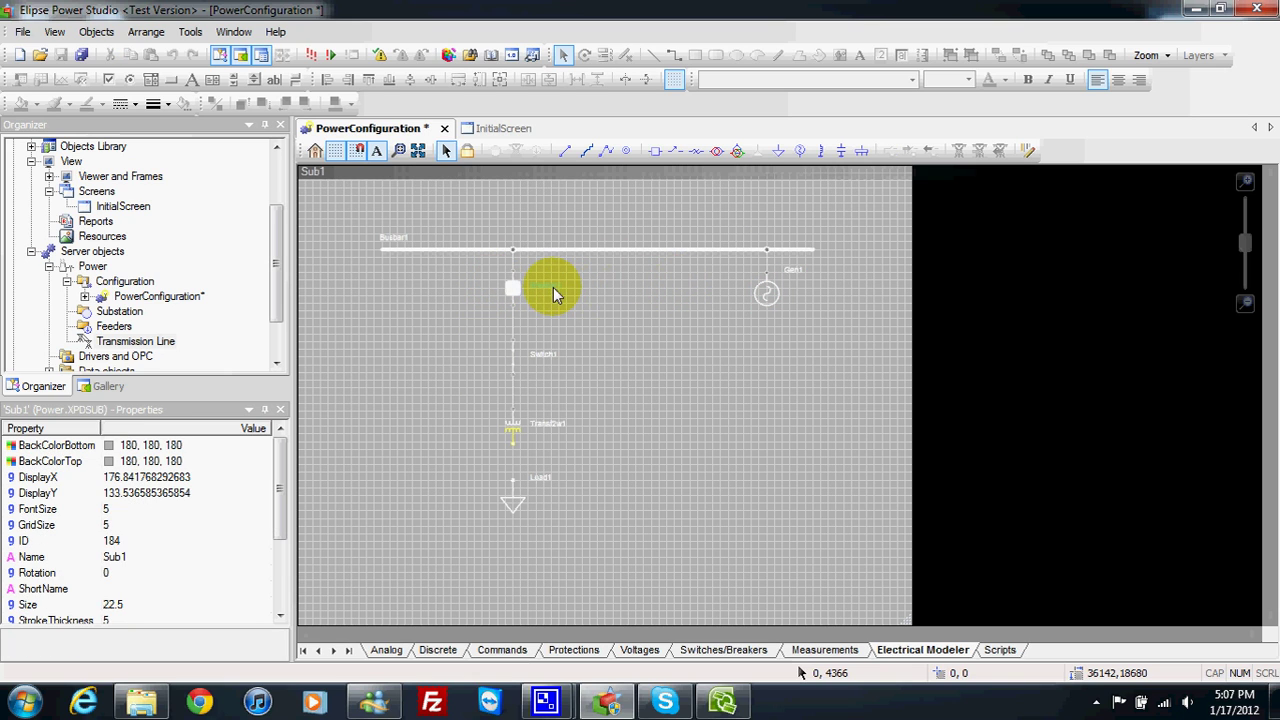
{"action": "left_click", "coordinate": [762, 298]}
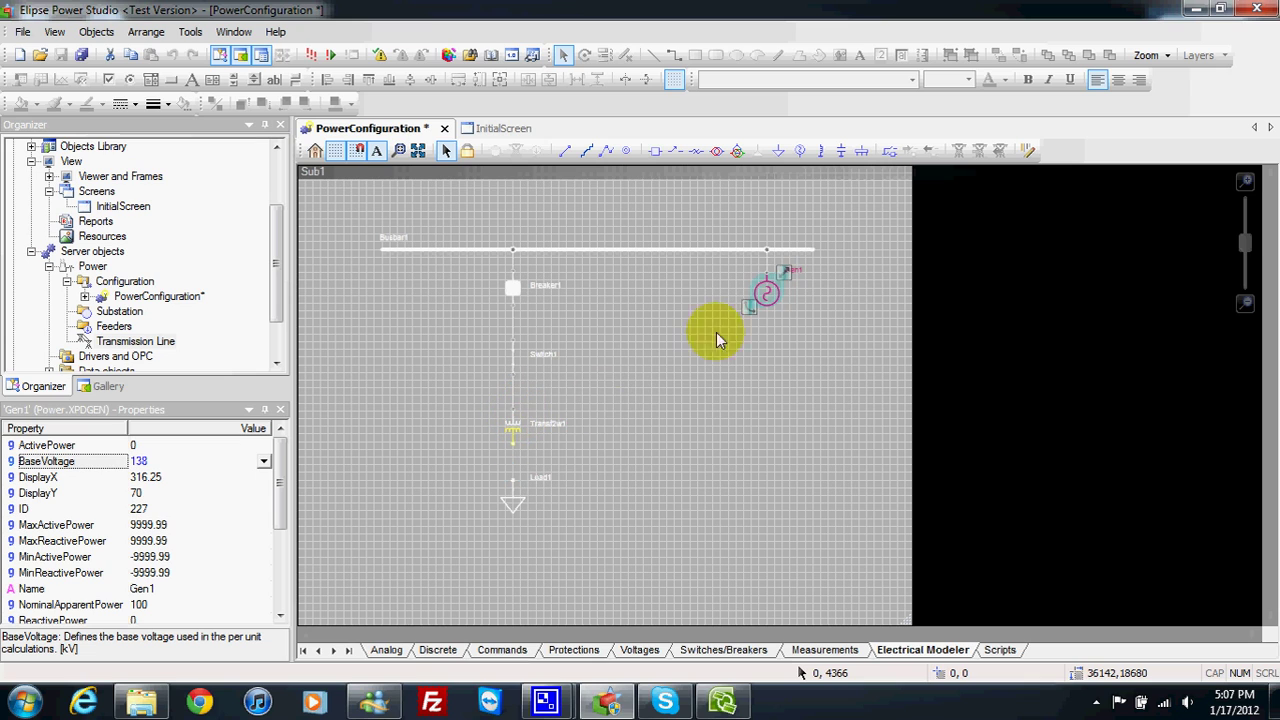
{"action": "left_click", "coordinate": [263, 462]}
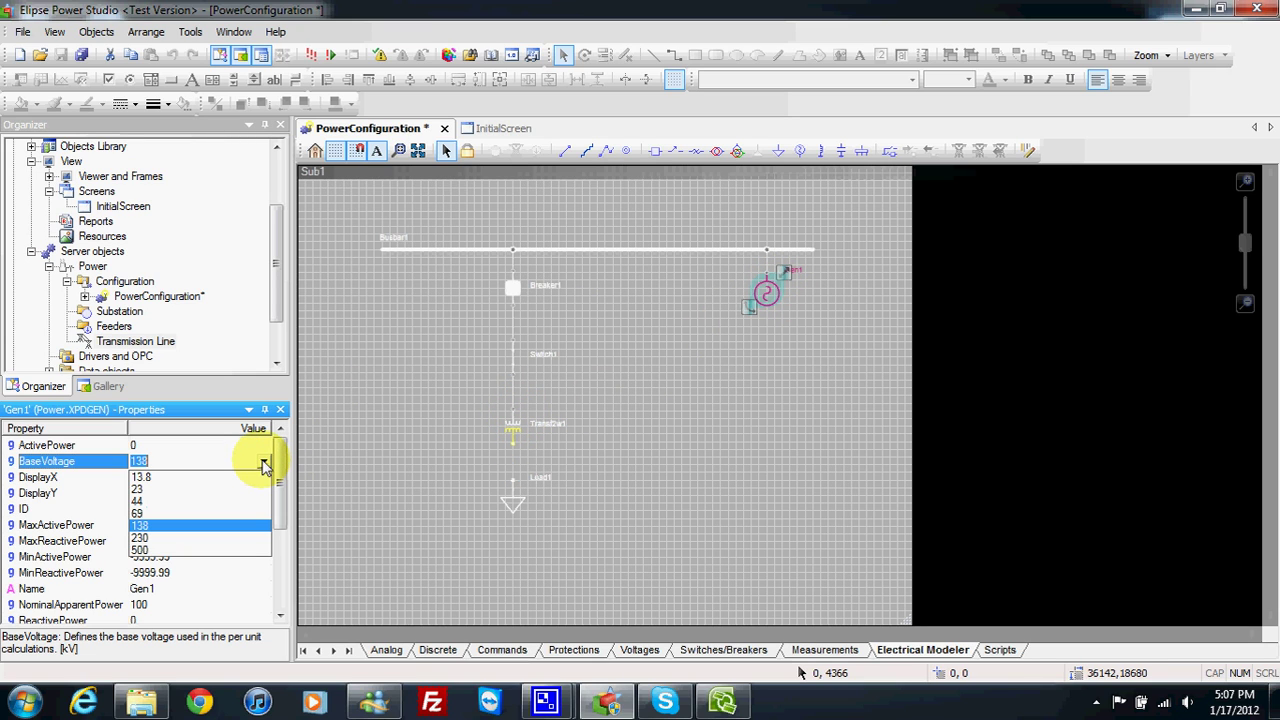
{"action": "left_click", "coordinate": [145, 514]}
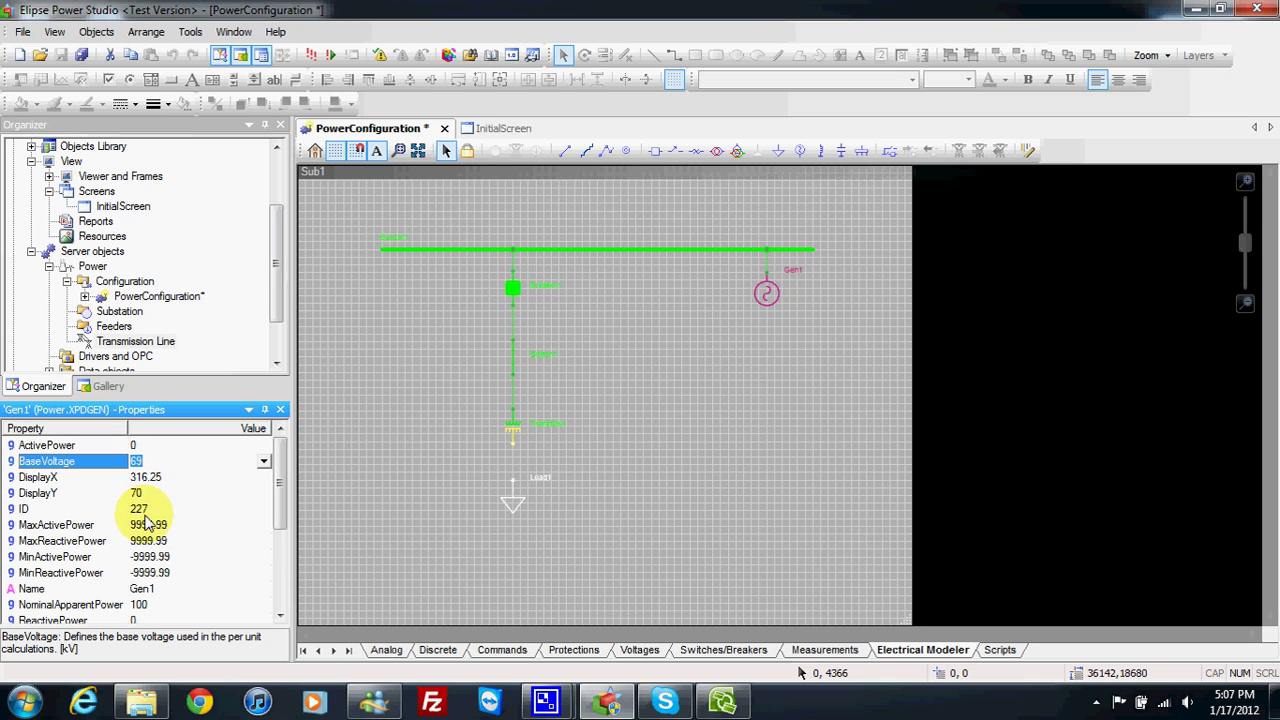
{"action": "left_click", "coordinate": [625, 398]}
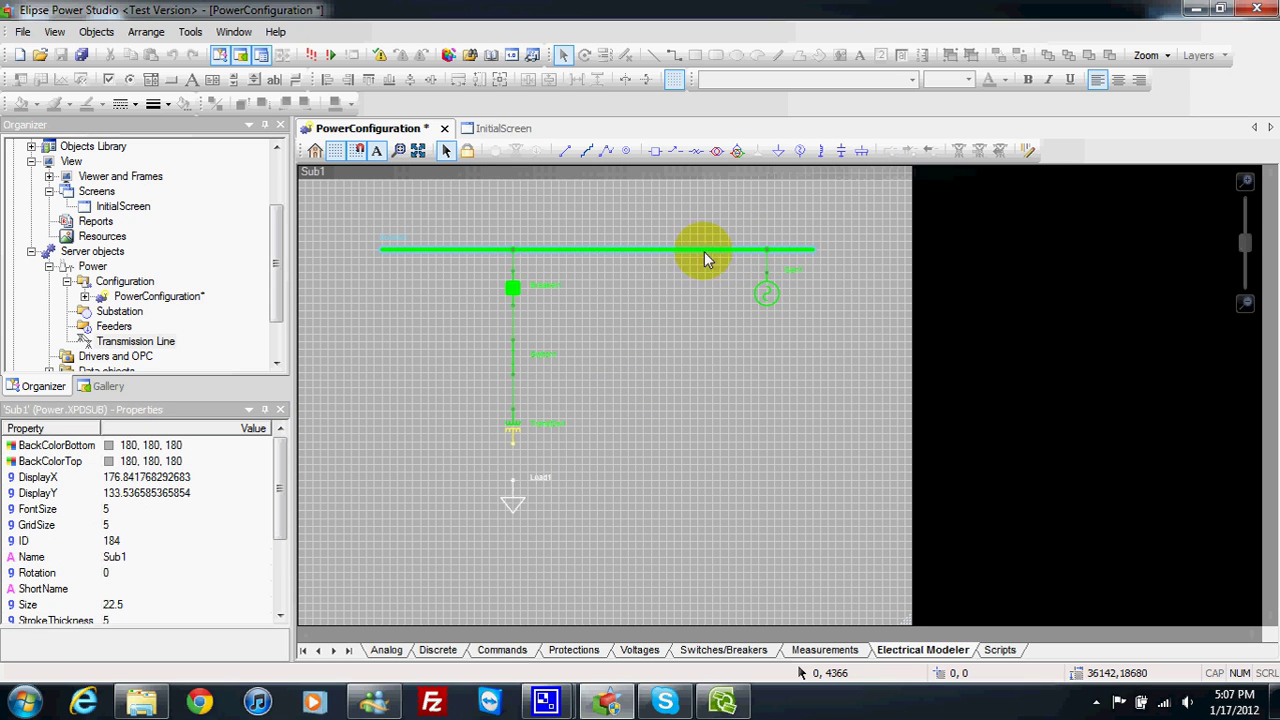
{"action": "left_click", "coordinate": [515, 423]}
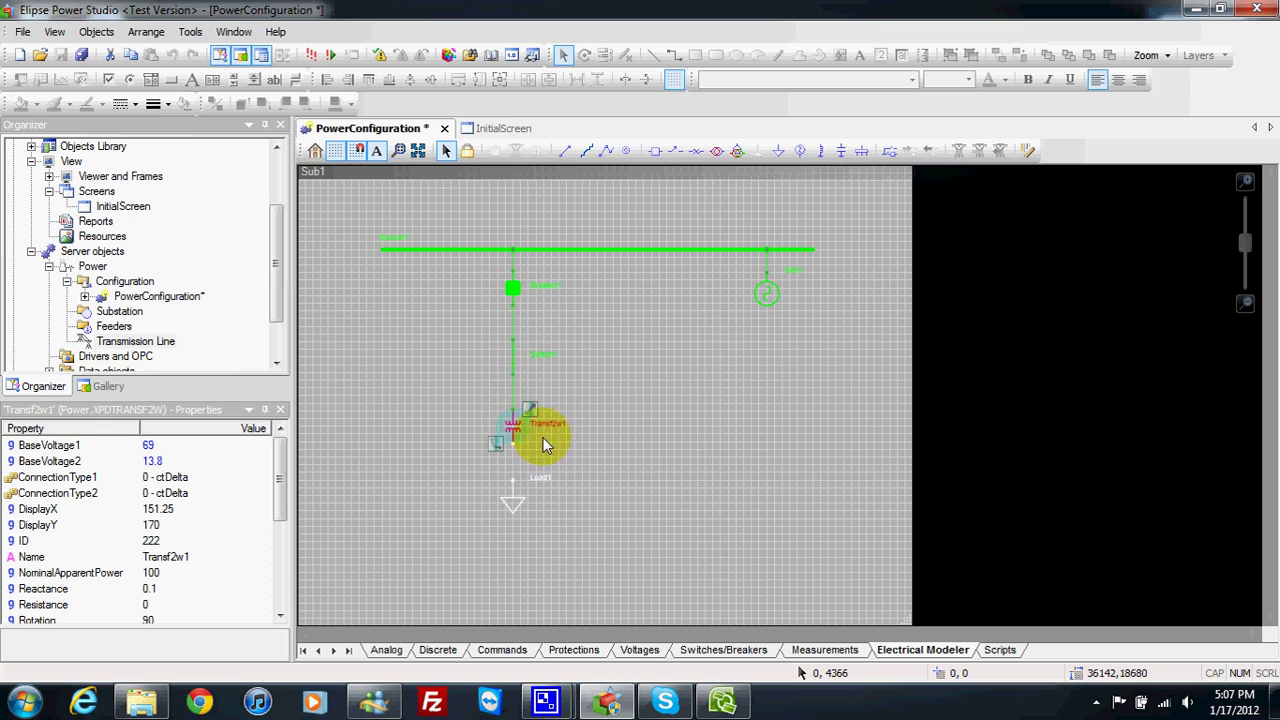
- Set the base voltages of the generator and the transformer's first winding to 138 kV
{"action": "left_click", "coordinate": [768, 291]}
{"action": "left_click", "coordinate": [264, 465]}
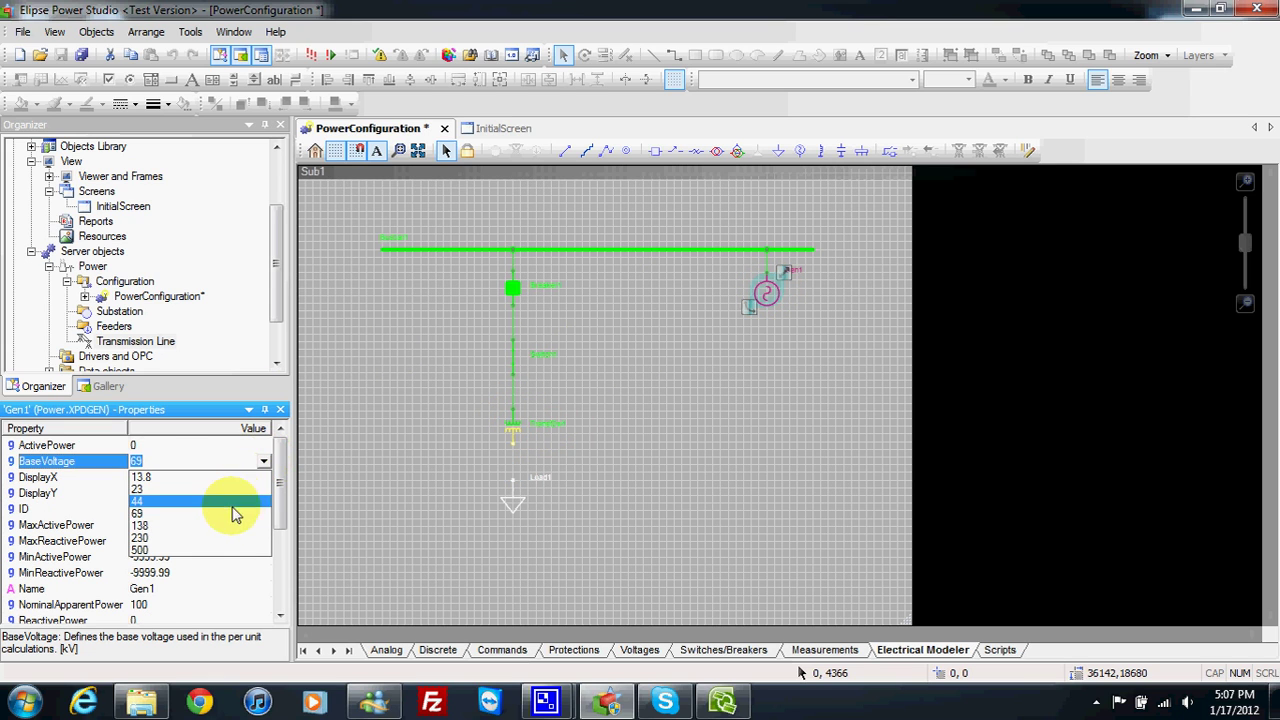
{"action": "left_click", "coordinate": [229, 525]}
{"action": "left_click", "coordinate": [514, 435]}
{"action": "left_click", "coordinate": [514, 435]}
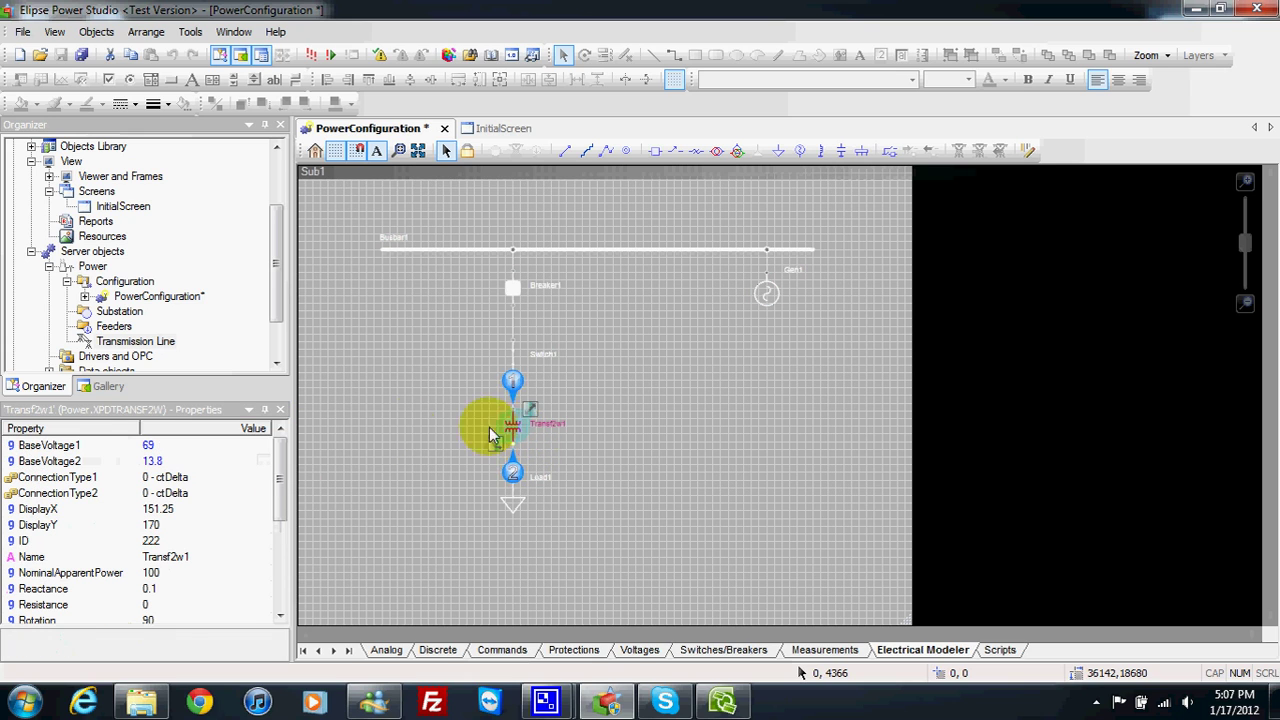
{"action": "left_click", "coordinate": [258, 445]}
{"action": "left_click", "coordinate": [265, 447]}
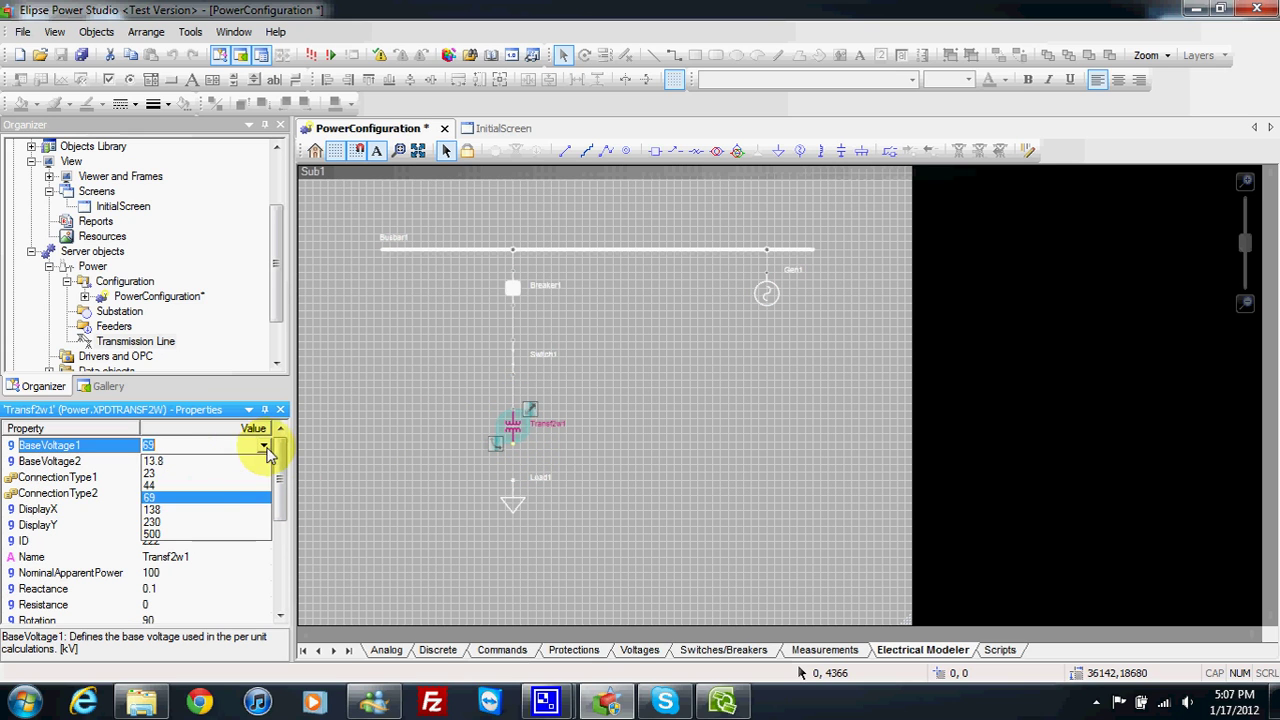
{"action": "left_click", "coordinate": [214, 509]}
{"action": "left_click", "coordinate": [620, 448]}
- Set the base voltage of the transformer's second winding to 69 kV
{"action": "left_click", "coordinate": [512, 433]}
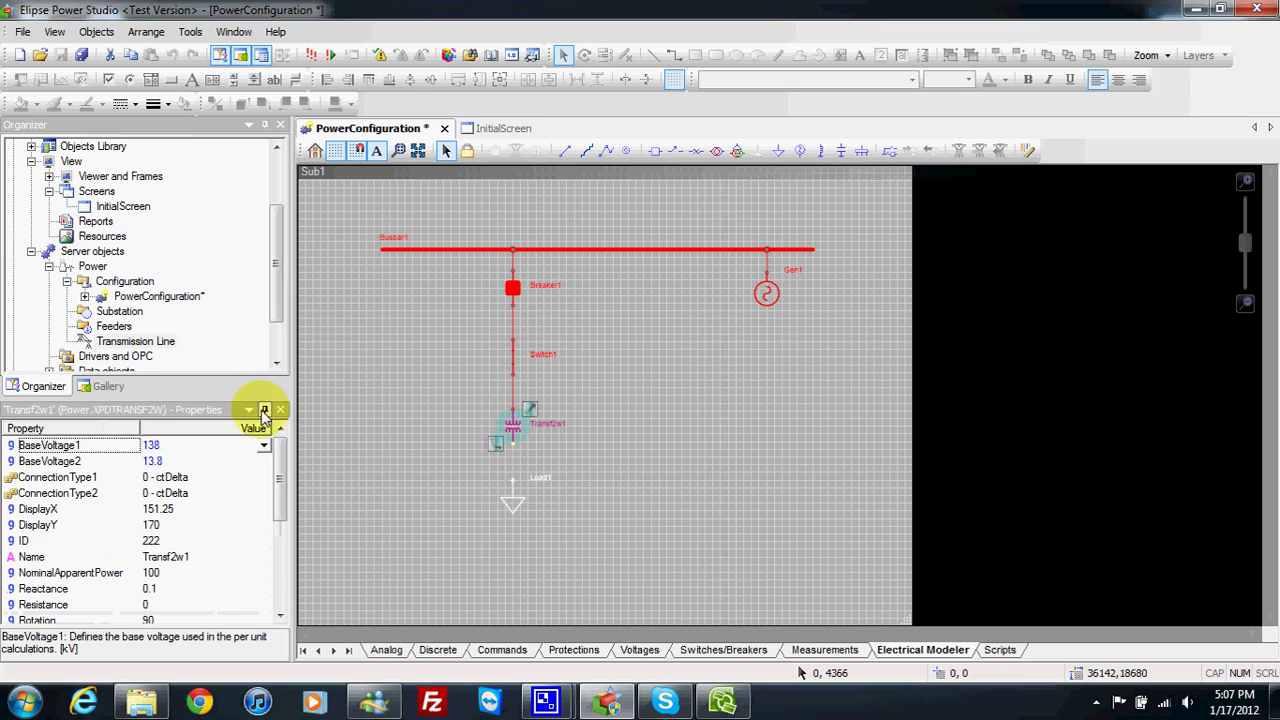
{"action": "left_click", "coordinate": [264, 460]}
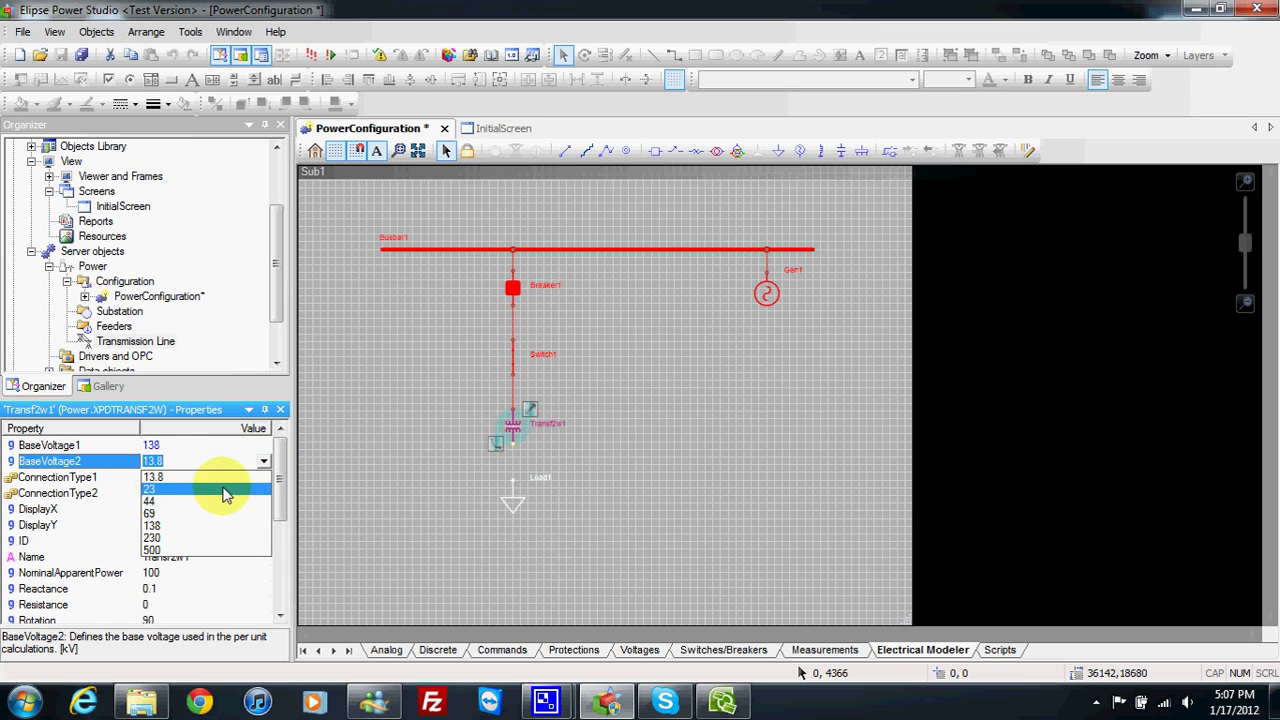
{"action": "left_click", "coordinate": [194, 515]}
{"action": "left_click", "coordinate": [641, 457]}
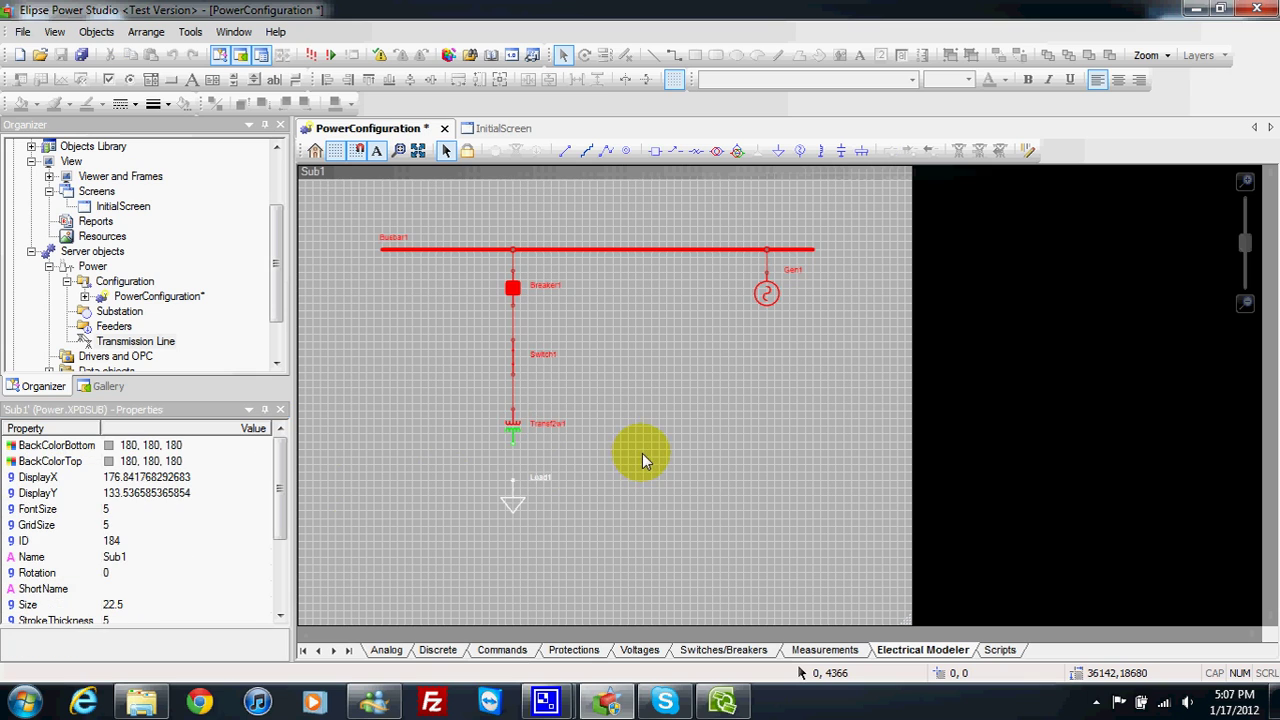
- Connect the transformer's lower terminal to the load's terminal with a jumper
{"action": "left_click", "coordinate": [564, 150]}
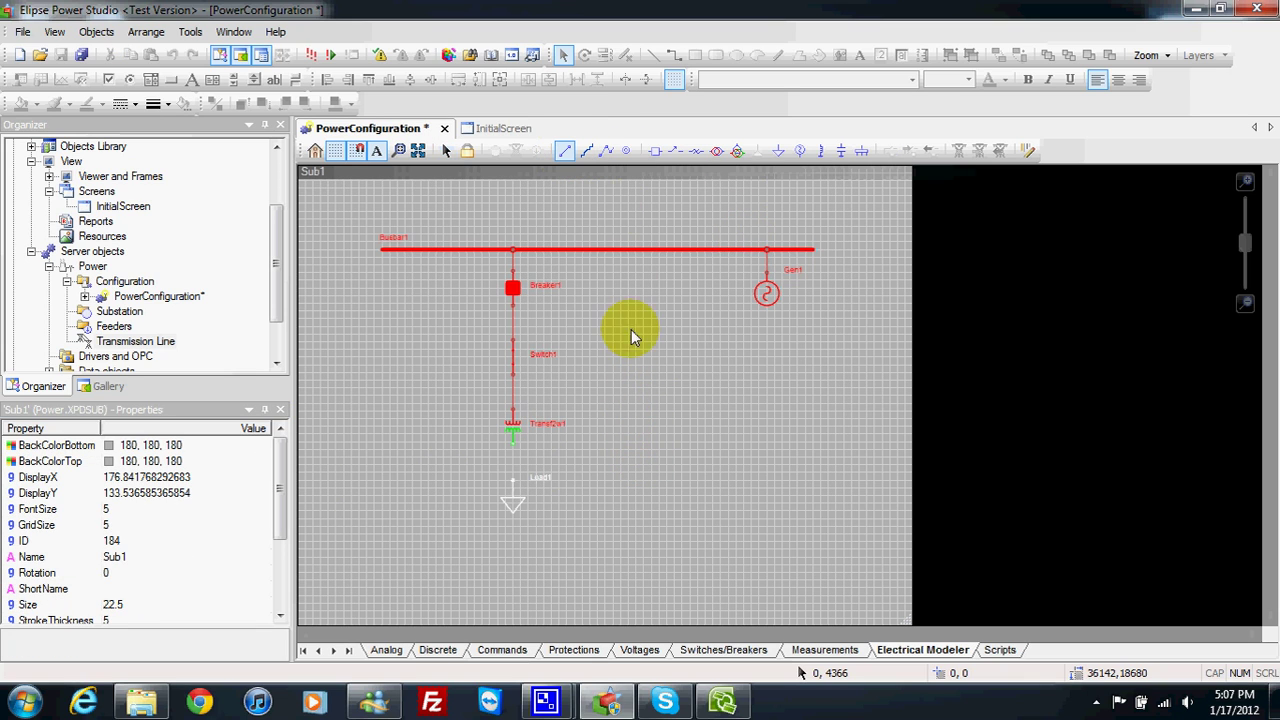
{"action": "left_click", "coordinate": [514, 482]}
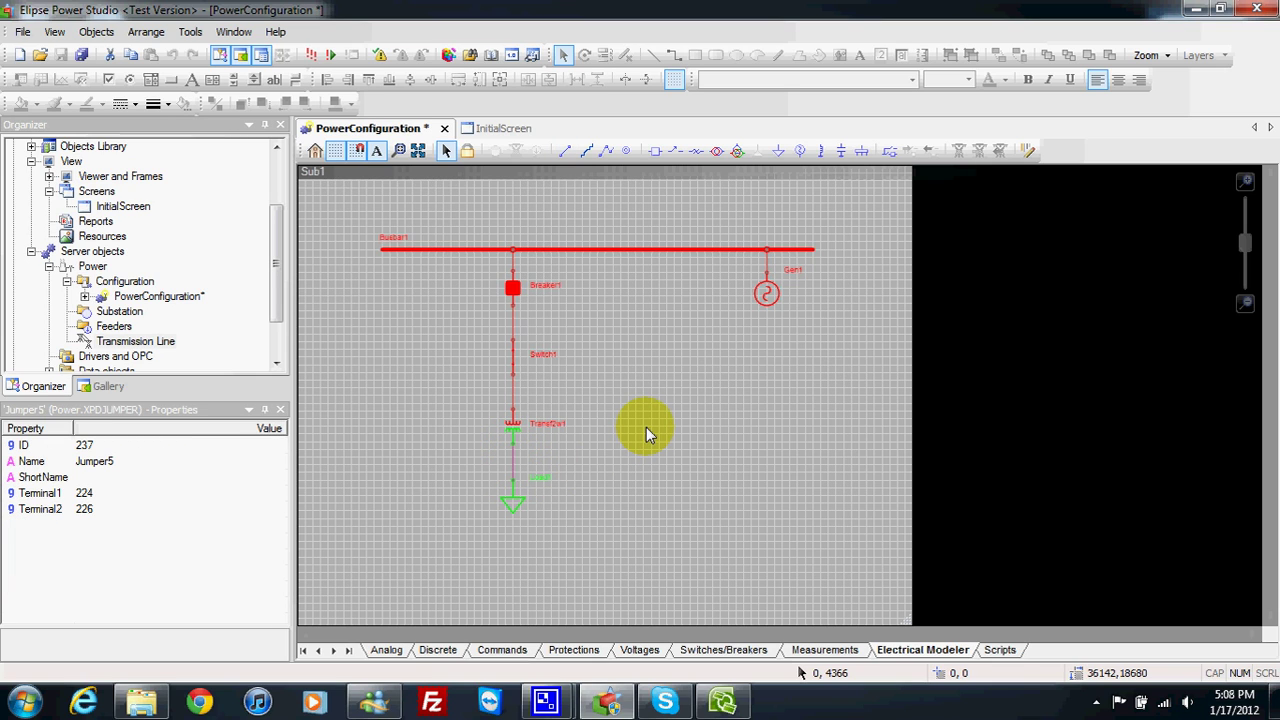
{"action": "left_click", "coordinate": [646, 426]}
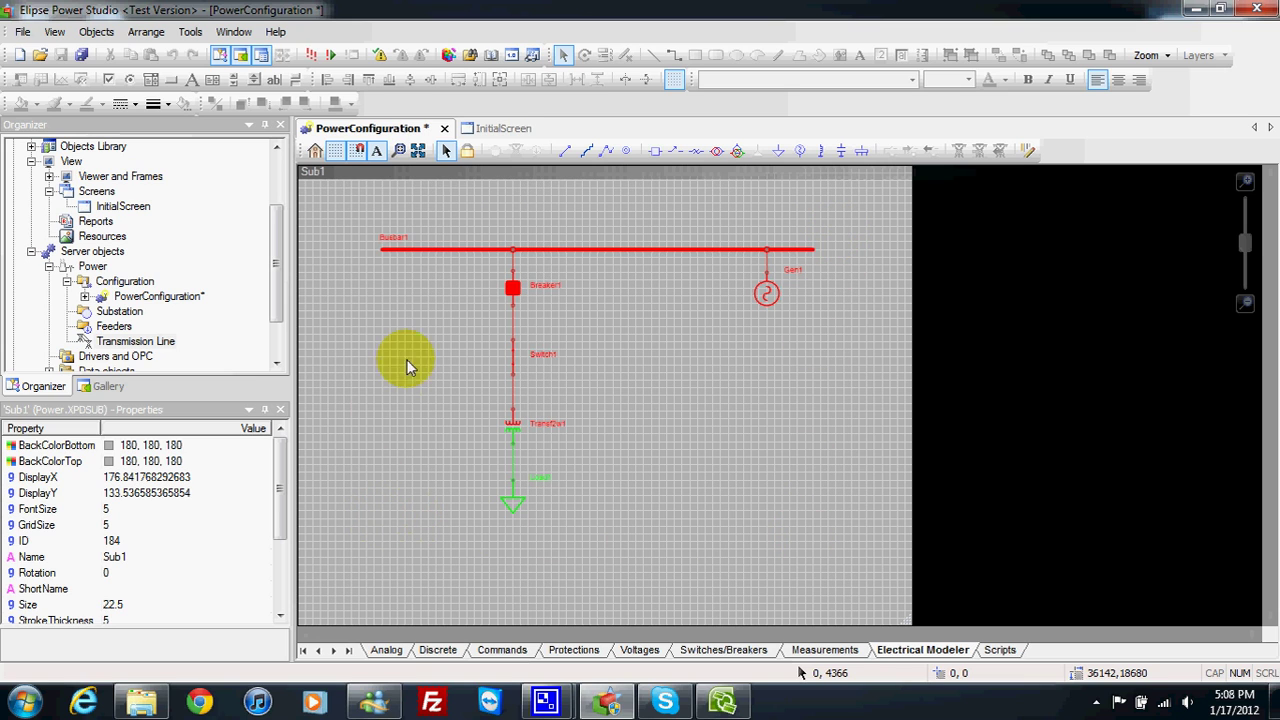
- Examine the properties and base voltages of the breaker, switch, transformer, load and busbar
{"action": "left_click", "coordinate": [512, 288]}
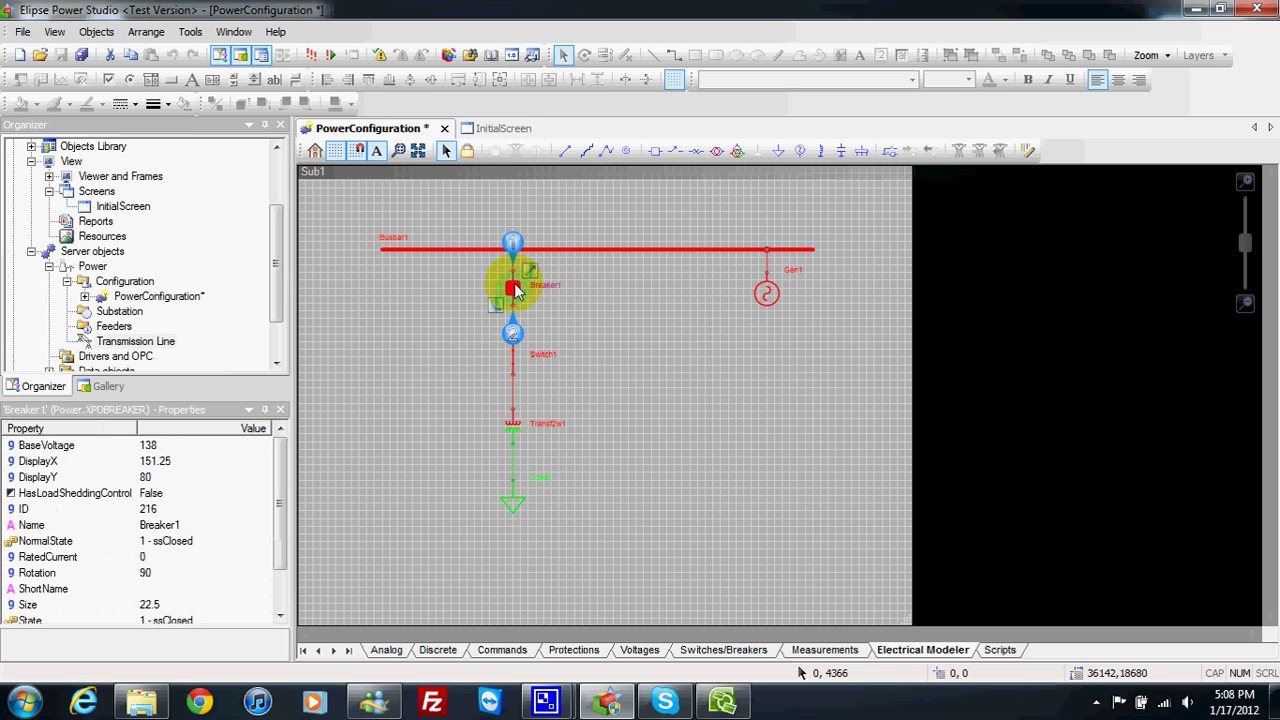
{"action": "left_click", "coordinate": [512, 350]}
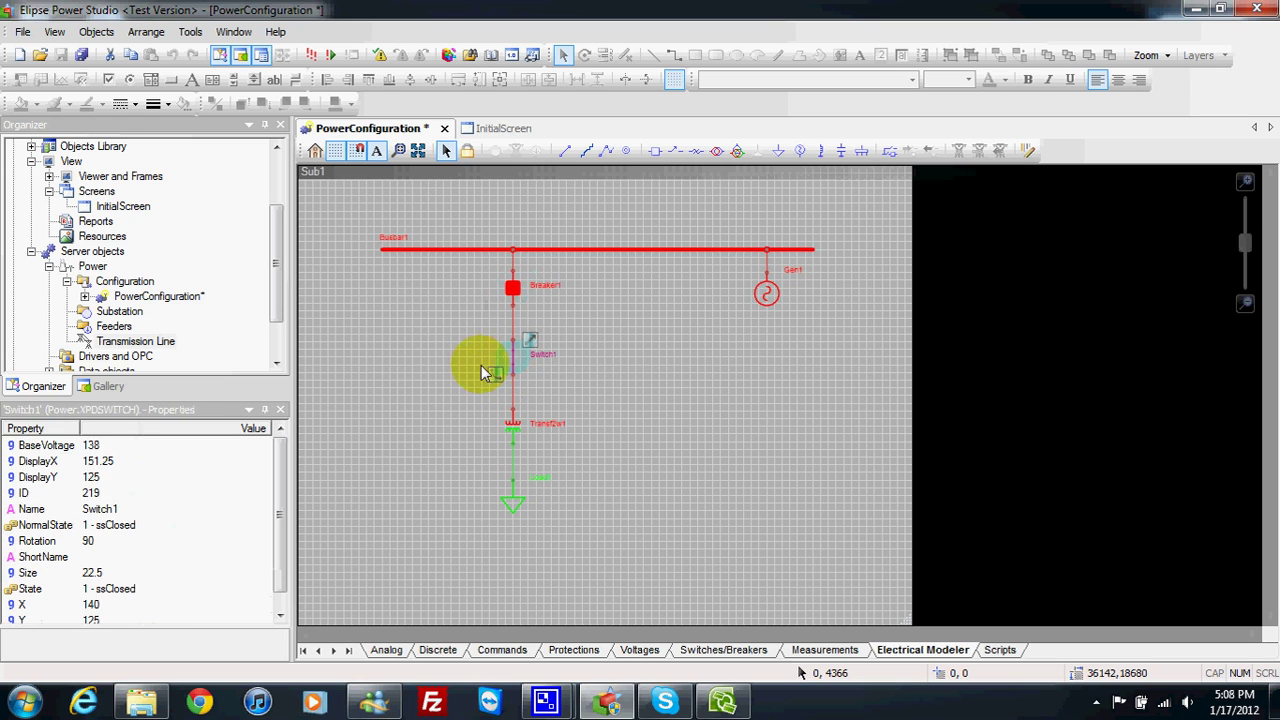
{"action": "left_click", "coordinate": [503, 437]}
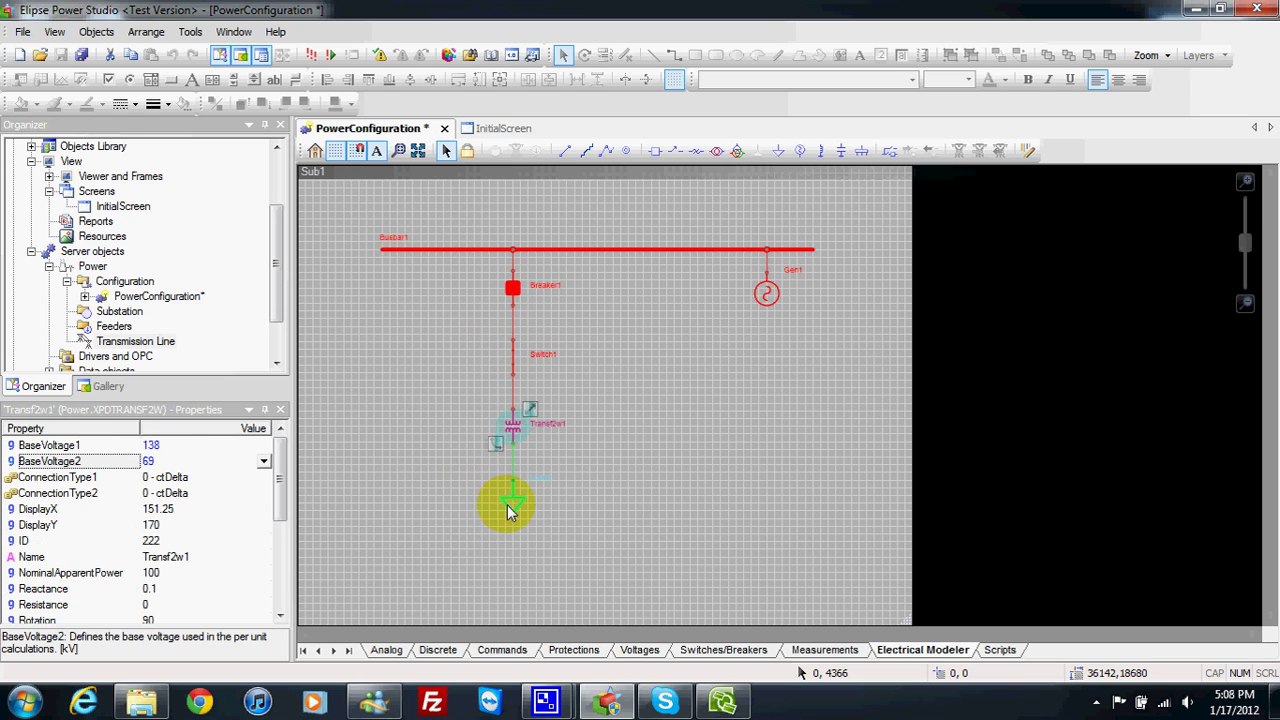
{"action": "left_click", "coordinate": [538, 482]}
{"action": "left_click", "coordinate": [500, 250]}
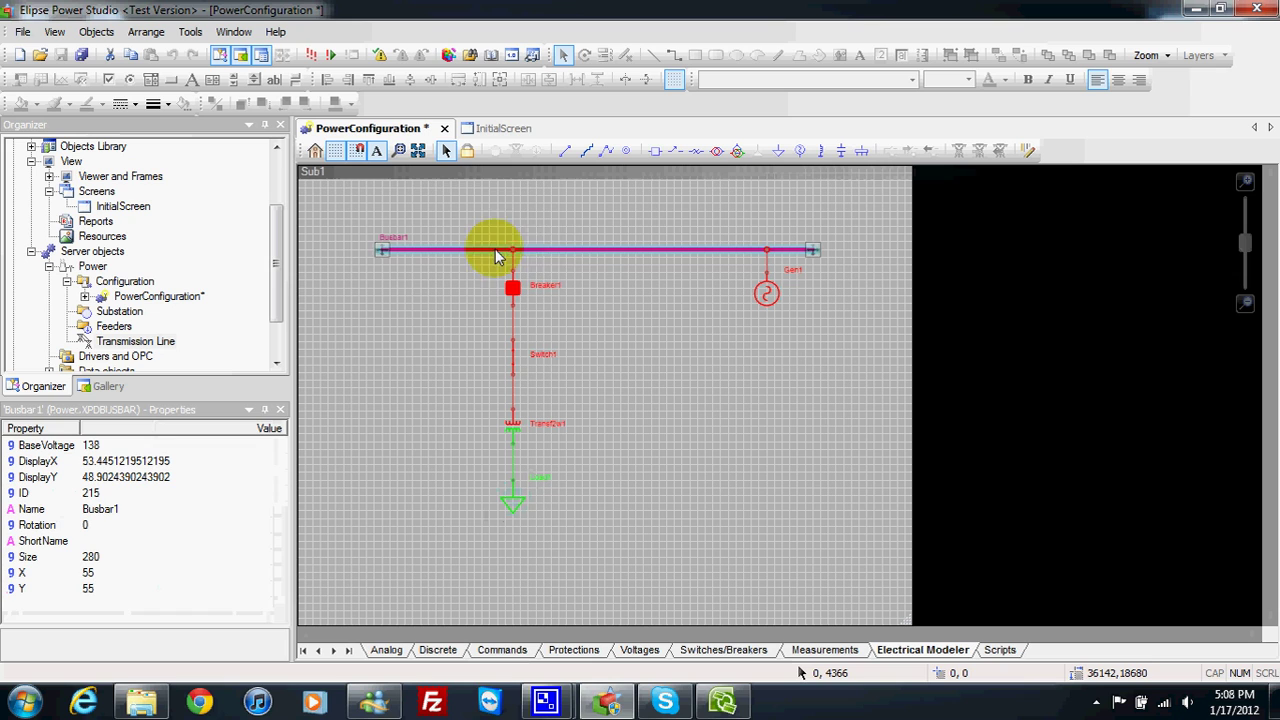
{"action": "left_click", "coordinate": [856, 313]}
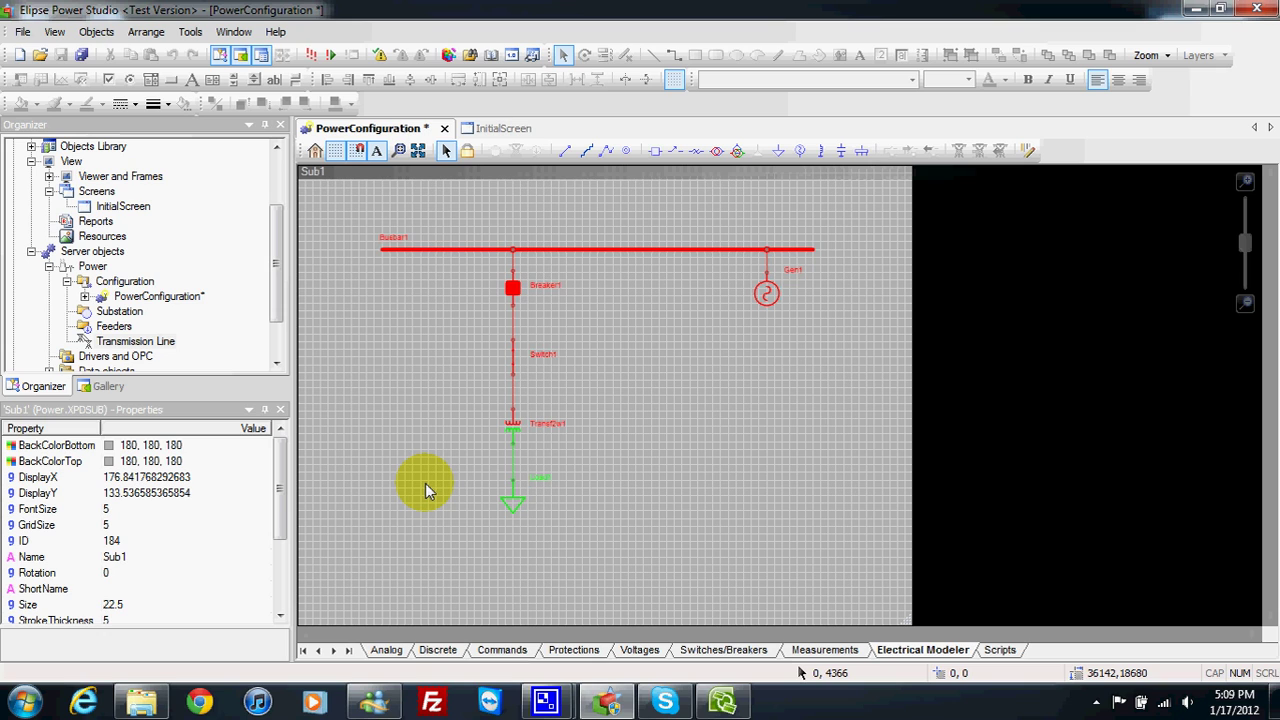
{"action": "left_click", "coordinate": [512, 288]}
{"action": "left_click_drag", "start_coordinate": [519, 357], "coordinate": [513, 428]}
{"action": "left_click", "coordinate": [513, 428]}
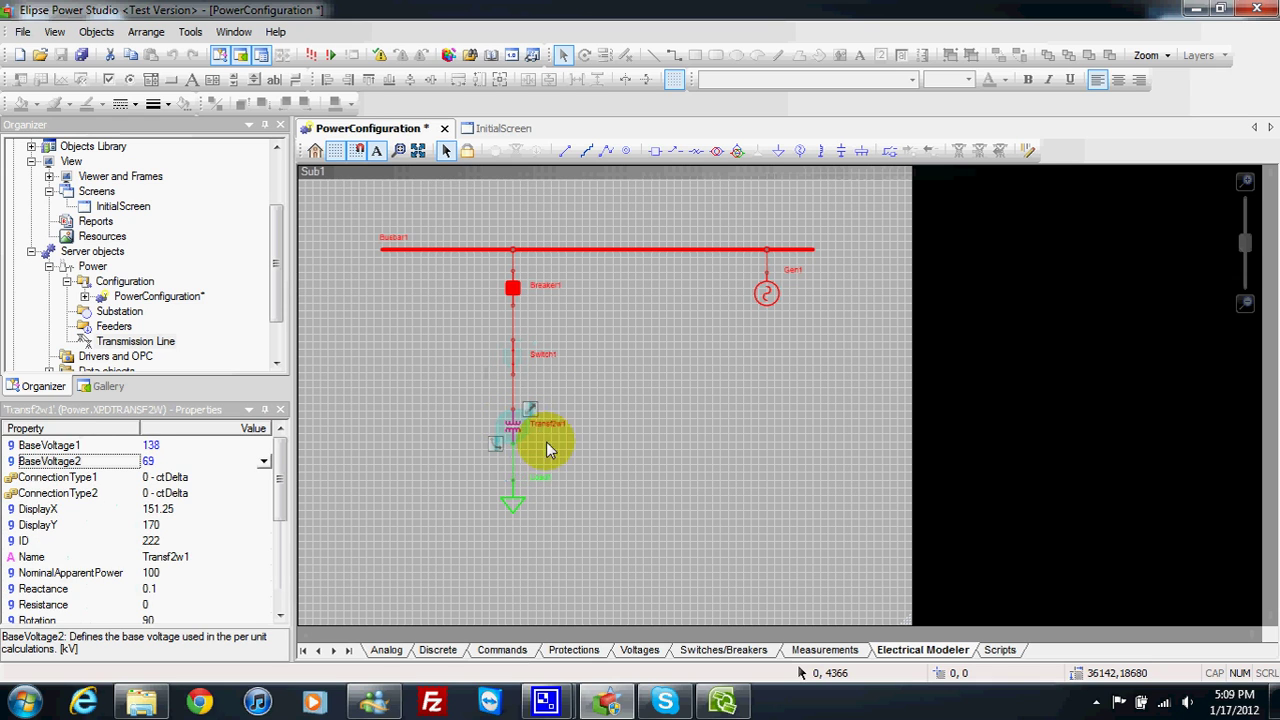
{"action": "left_click", "coordinate": [511, 496]}
{"action": "left_click", "coordinate": [512, 288]}
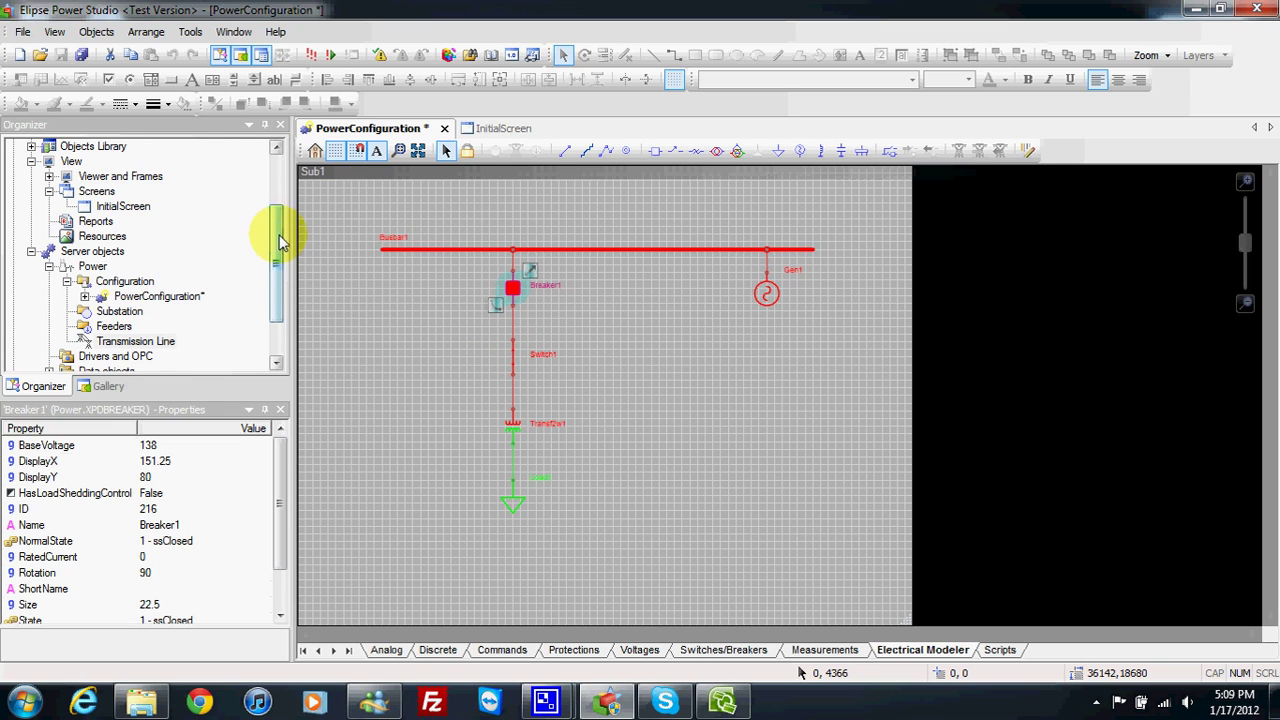
{"action": "scroll", "coordinate": [278, 239], "scroll_direction": "up", "scroll_amount": 1}
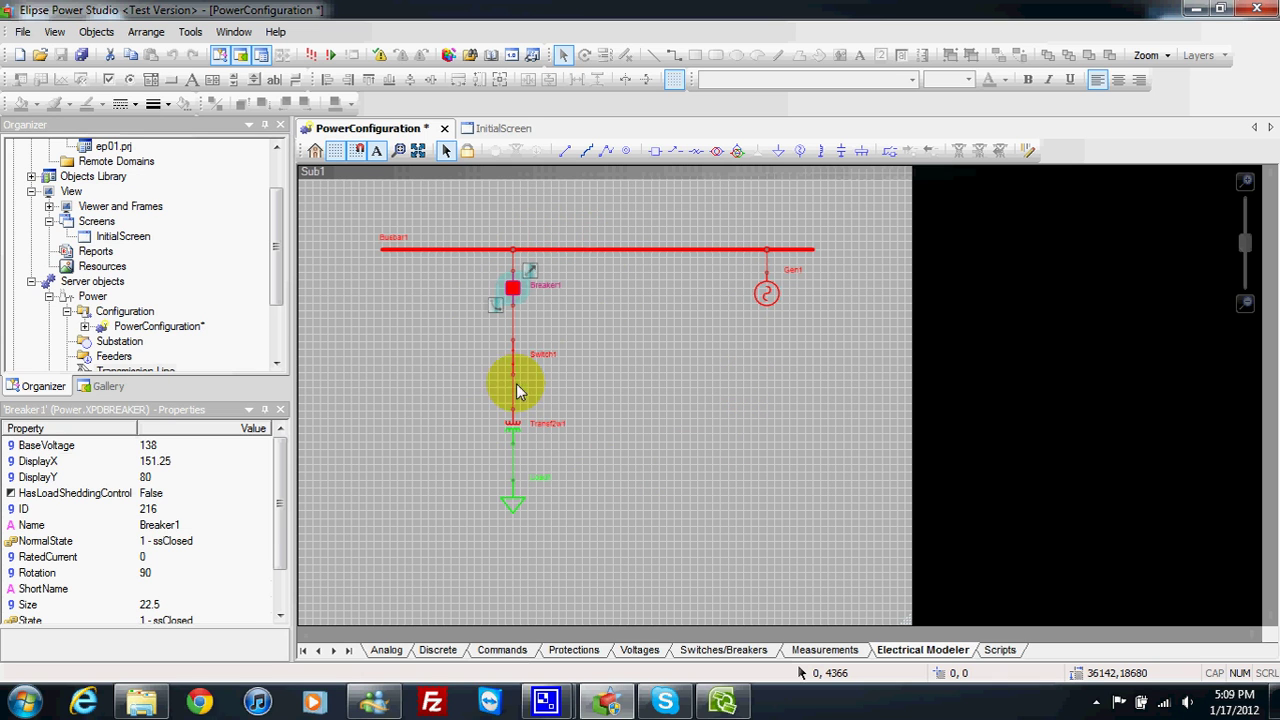
- Switch to Windows Explorer's DemoPower folder and display its full path
{"action": "left_click", "coordinate": [147, 703]}
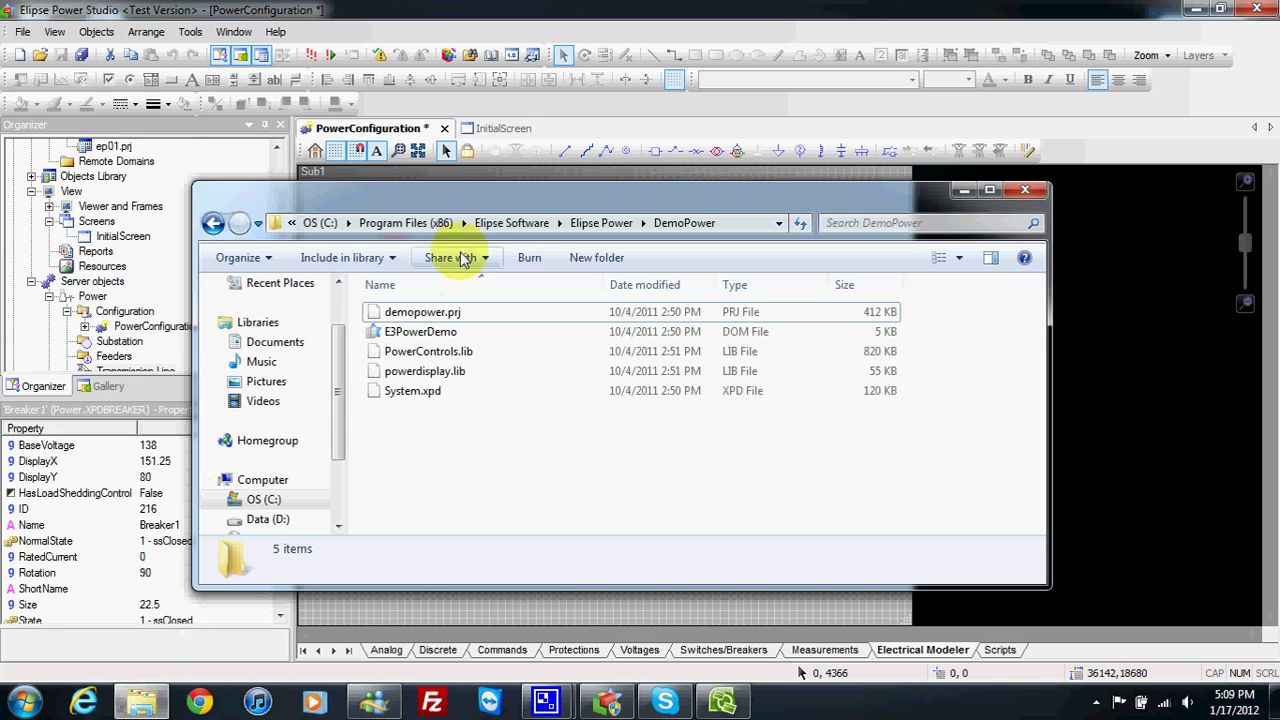
{"action": "left_click_drag", "start_coordinate": [477, 202], "coordinate": [487, 160]}
{"action": "left_click", "coordinate": [750, 177]}
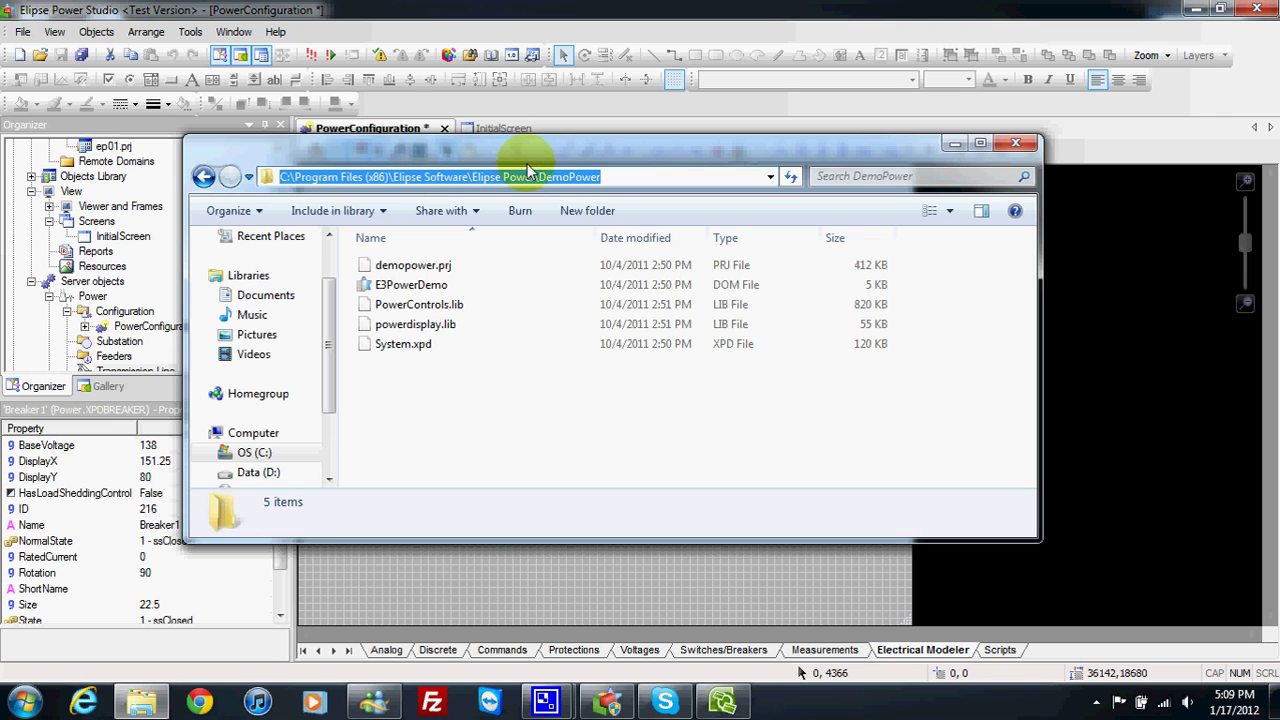
{"action": "left_click", "coordinate": [625, 177]}
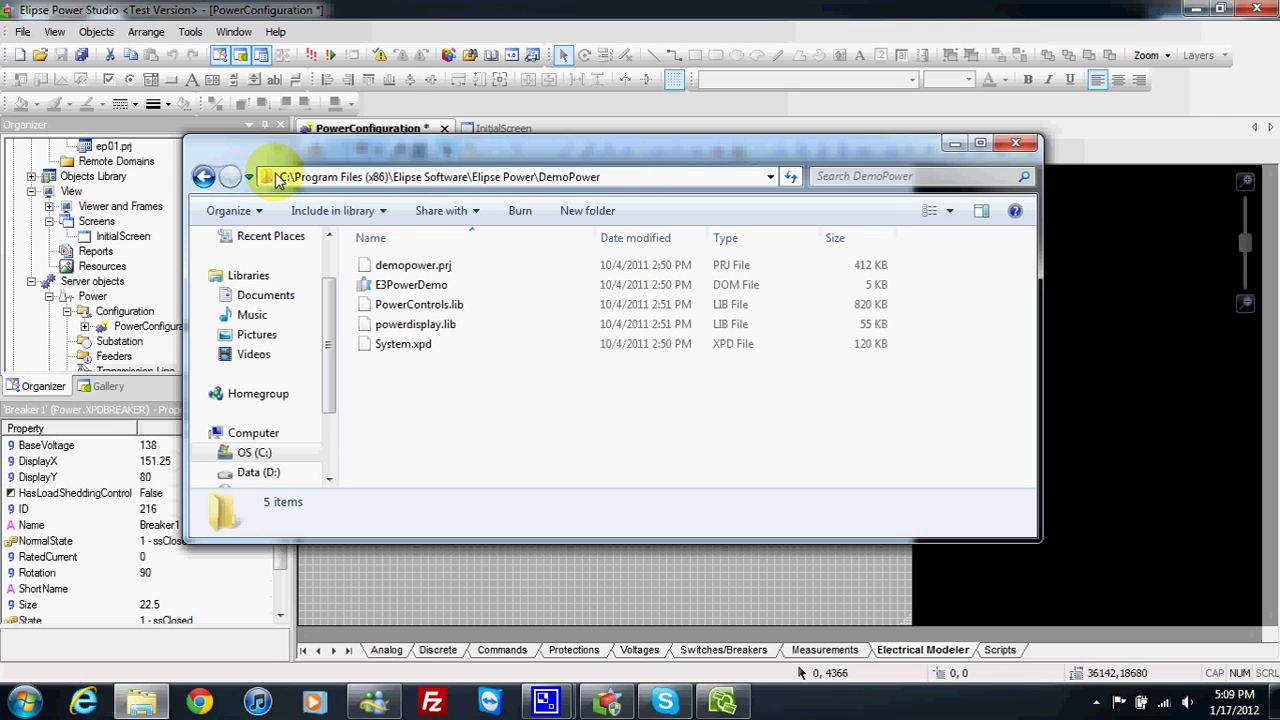
- Copy PowerControls.lib and powerdisplay.lib from the DemoPower folder and close the folder window
{"action": "left_click", "coordinate": [403, 286]}
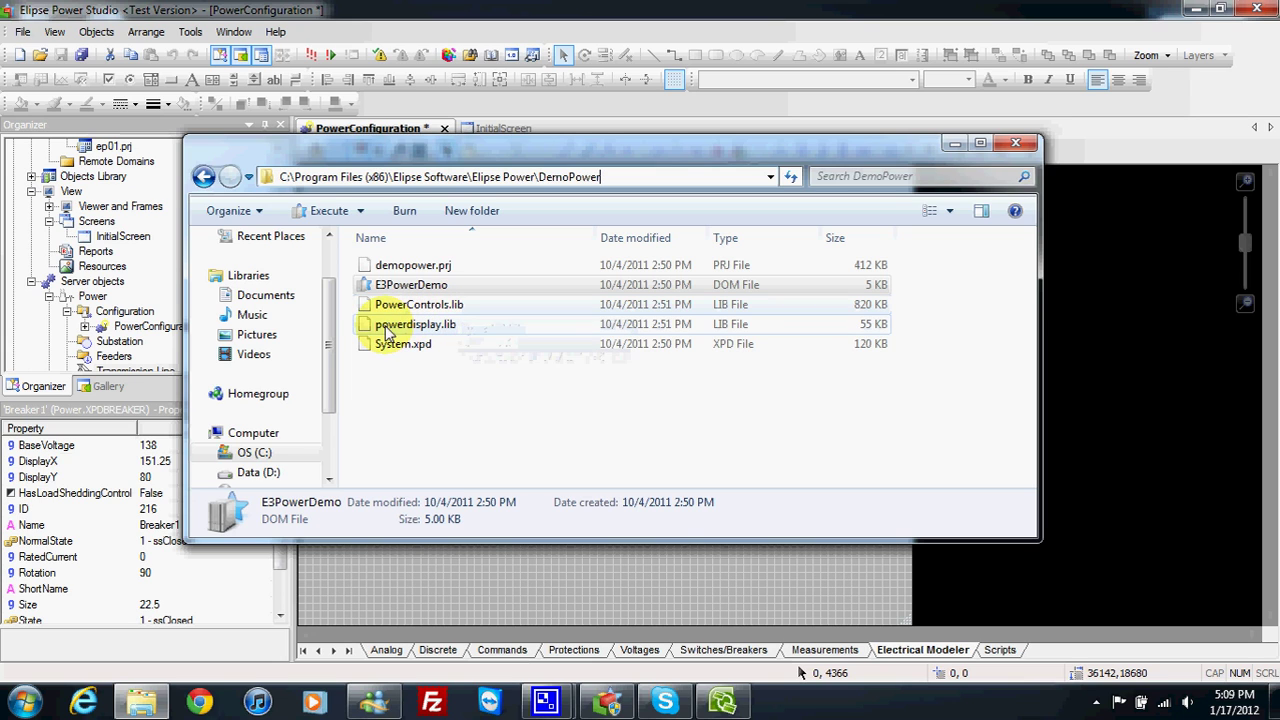
{"action": "left_click", "coordinate": [444, 308]}
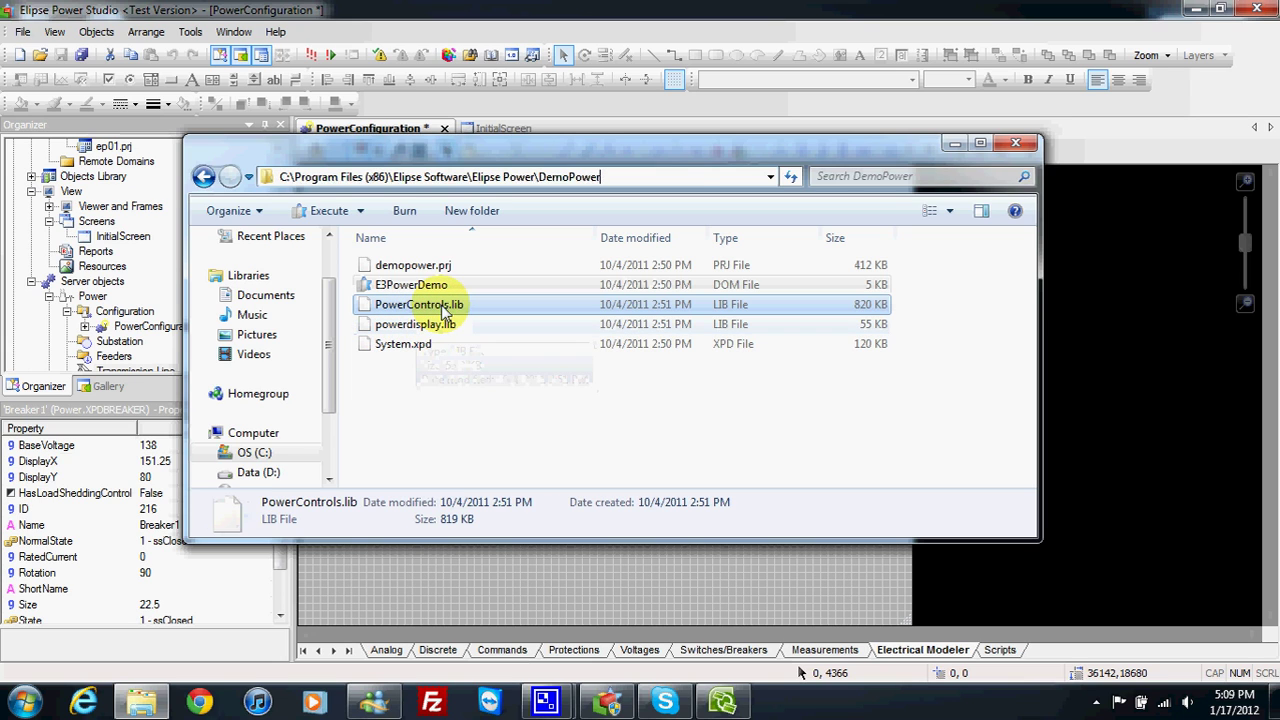
{"action": "left_click", "coordinate": [447, 323], "text": "ctrl"}
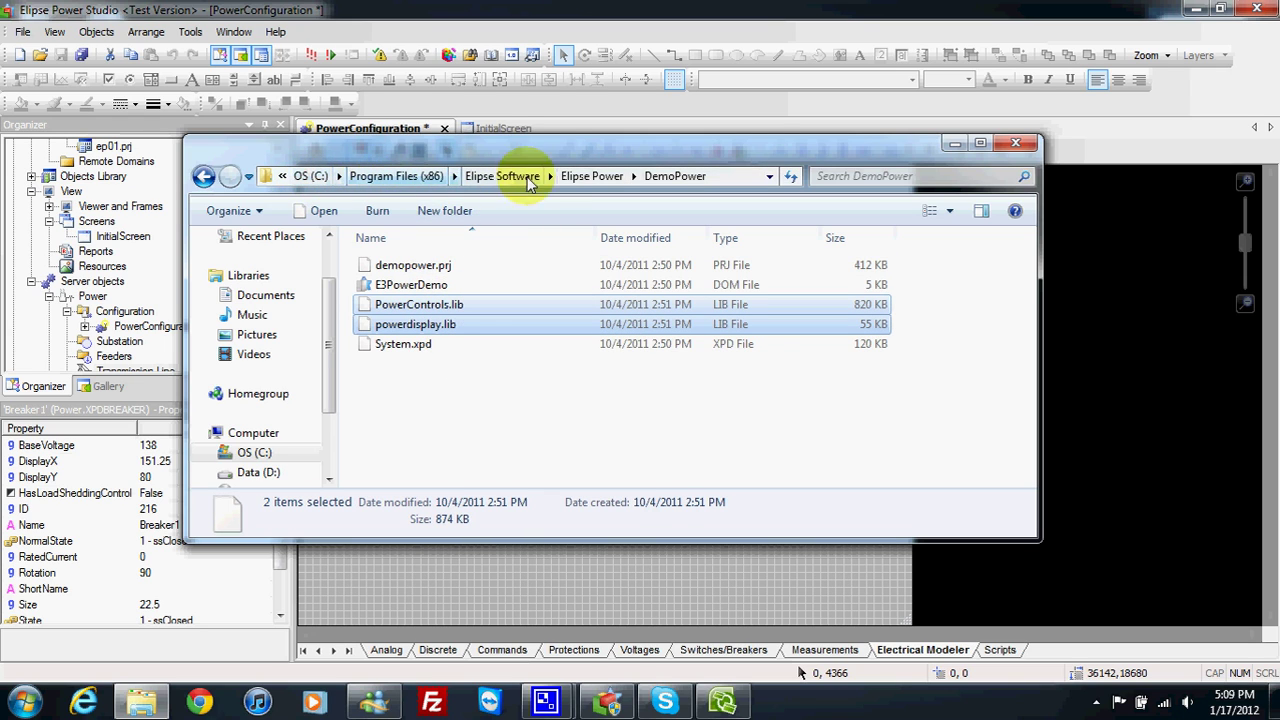
{"action": "right_click", "coordinate": [443, 304]}
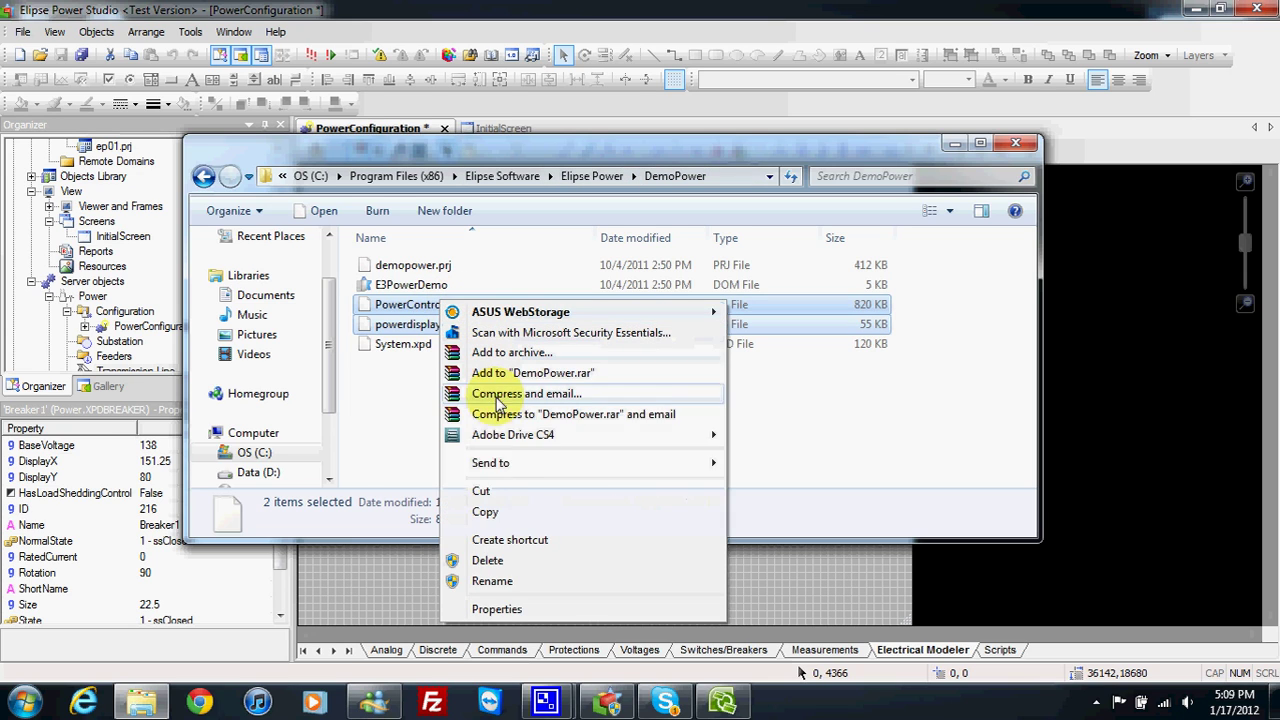
{"action": "left_click", "coordinate": [486, 512]}
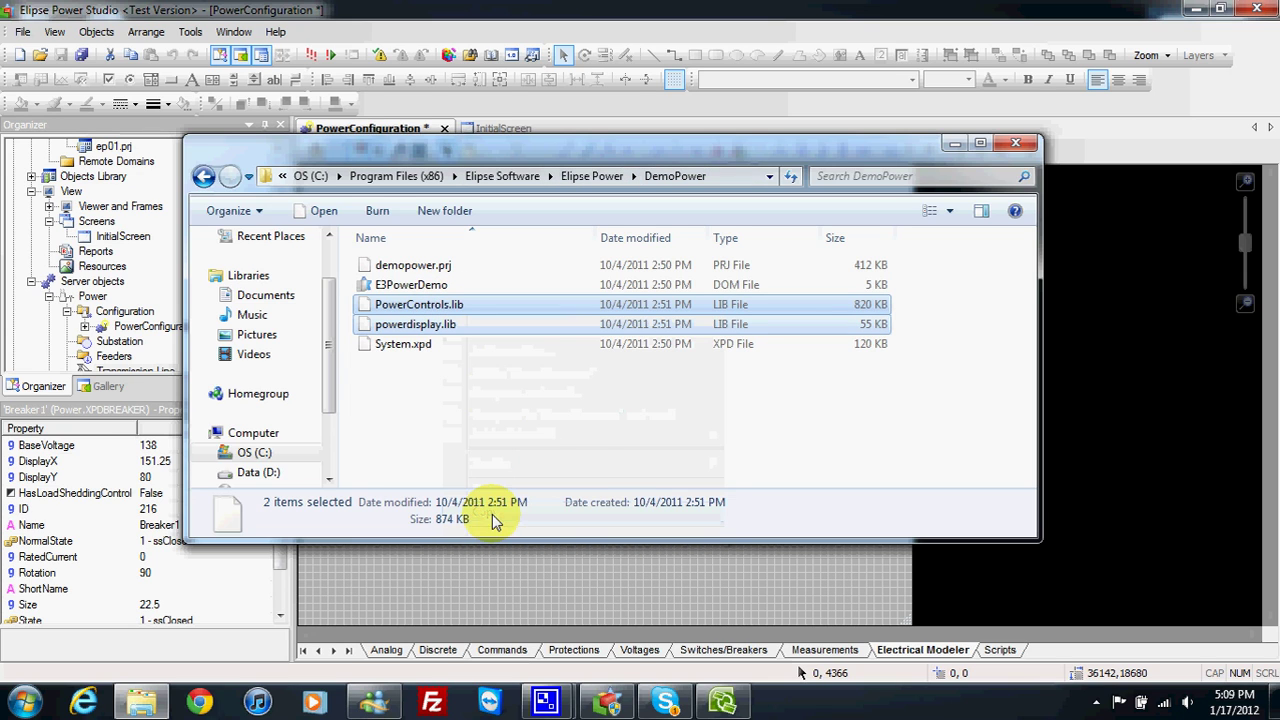
{"action": "left_click", "coordinate": [1024, 146]}
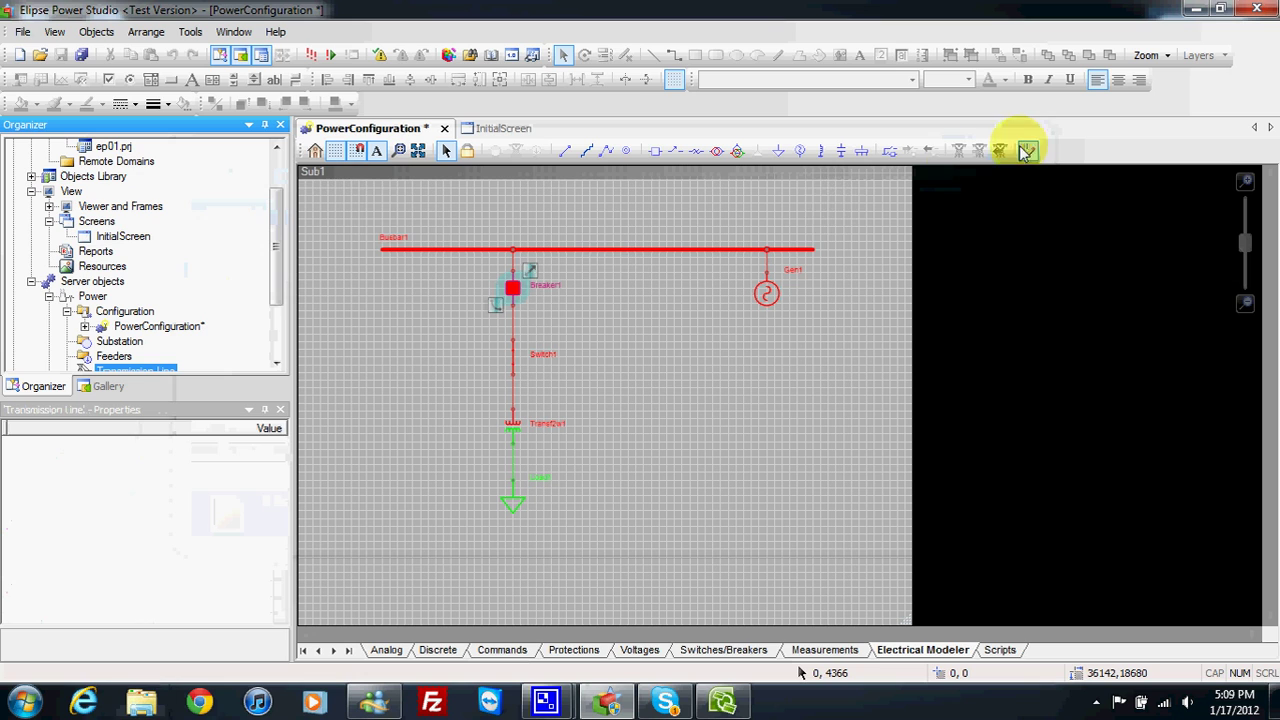
- Paste the copied PowerControls.lib and powerdisplay.lib files into the EP01 project folder from the project-opening dialog
{"action": "left_click", "coordinate": [22, 33]}
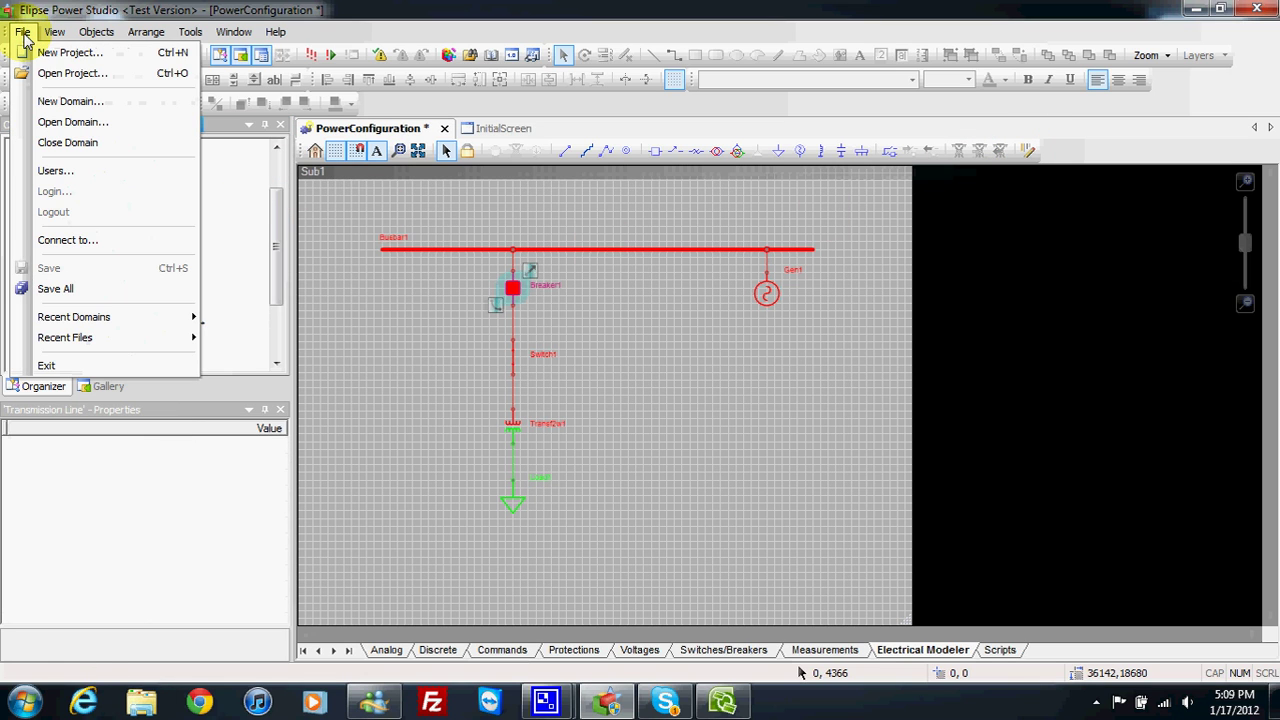
{"action": "left_click", "coordinate": [62, 74]}
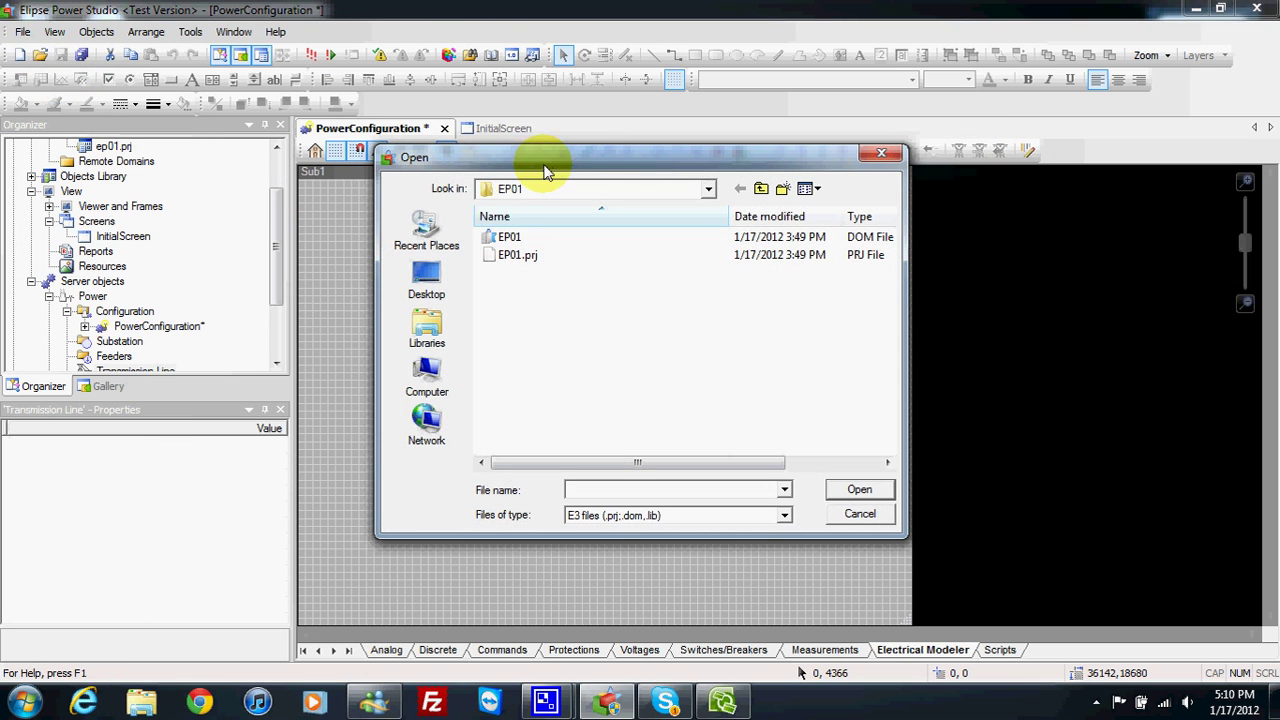
{"action": "right_click", "coordinate": [523, 315]}
{"action": "left_click", "coordinate": [571, 418]}
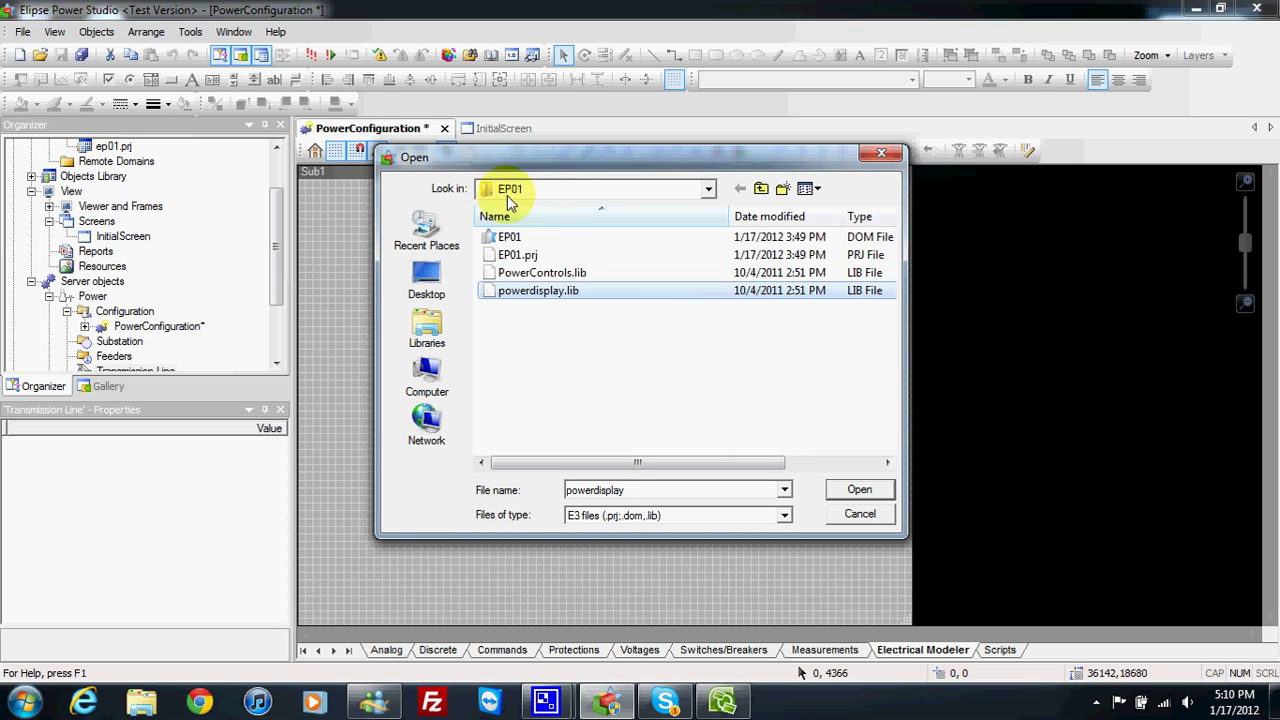
- Open PowerControls.lib from the EP01 folder and add the library to the current domain
{"action": "left_click", "coordinate": [550, 273]}
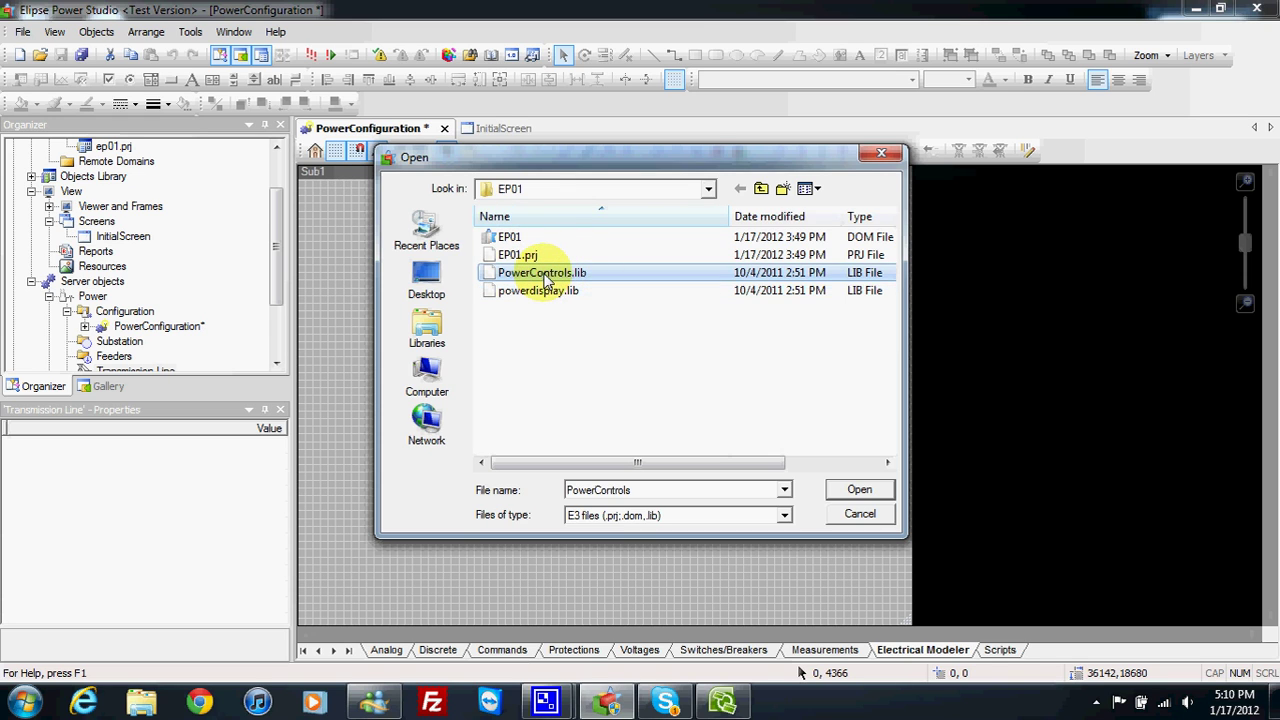
{"action": "double_click", "coordinate": [547, 274]}
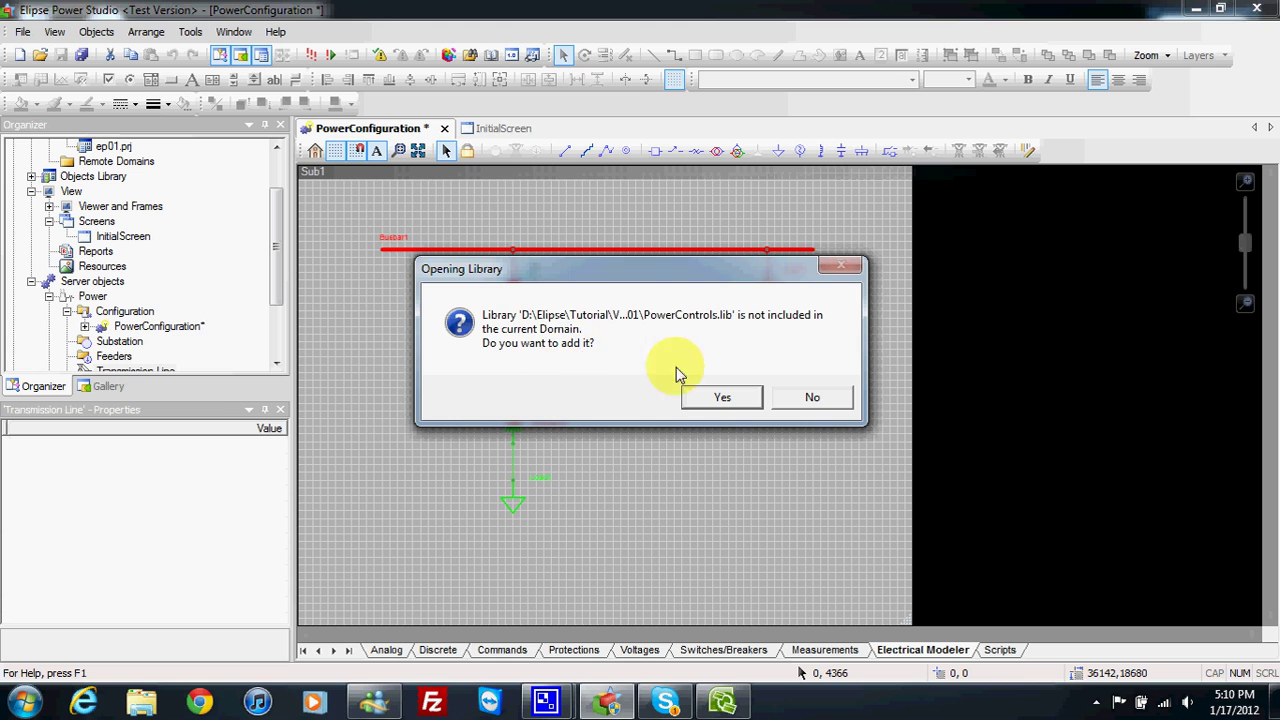
{"action": "left_click", "coordinate": [720, 395]}
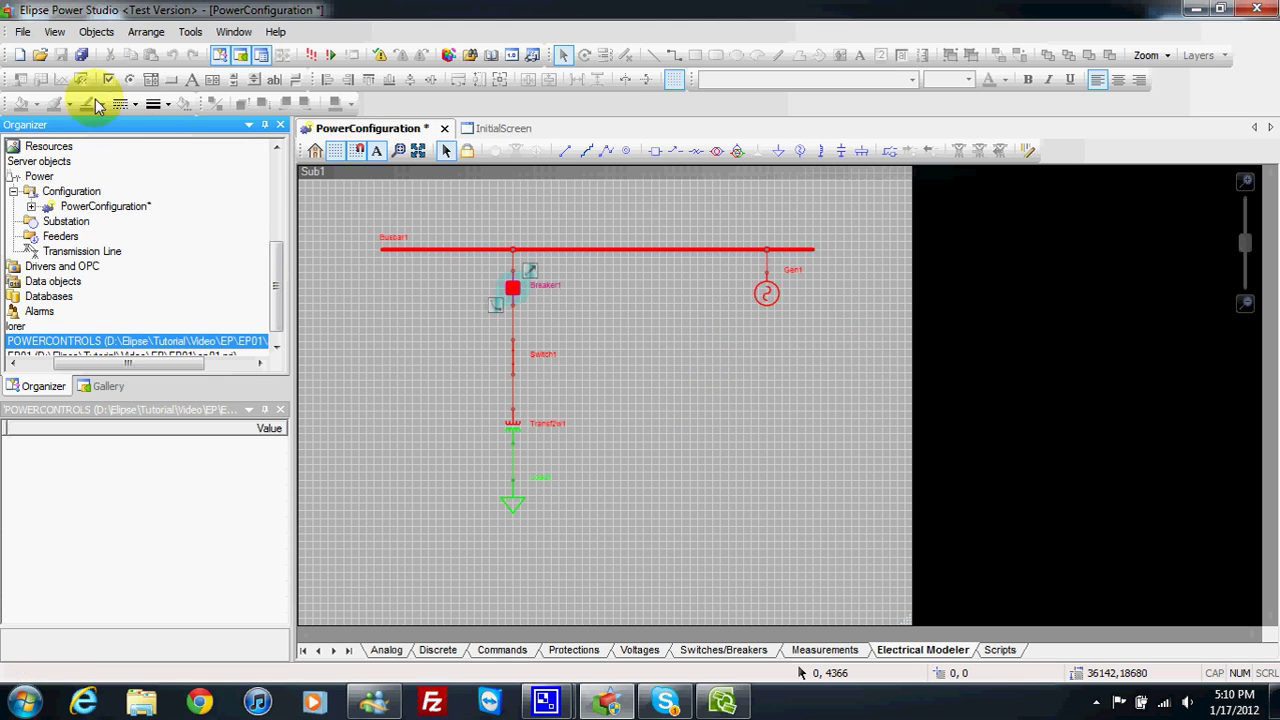
- Open powerdisplay.lib from the EP01 folder and add it to the current domain
{"action": "left_click", "coordinate": [22, 31]}
{"action": "left_click", "coordinate": [52, 76]}
{"action": "double_click", "coordinate": [540, 290]}
{"action": "left_click", "coordinate": [703, 395]}
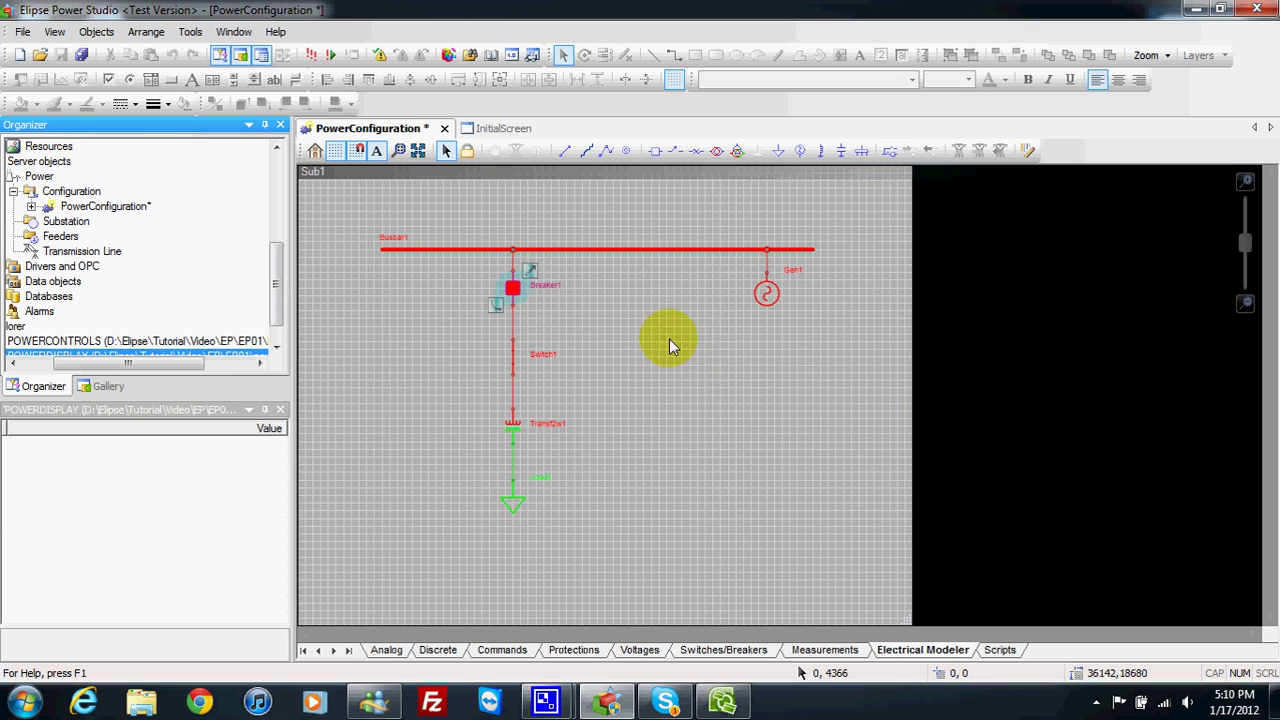
- Check the domain's project tree for the PowerControls and powerdisplay libraries
{"action": "scroll", "coordinate": [280, 302], "scroll_direction": "down", "scroll_amount": 2}
{"action": "left_click_drag", "start_coordinate": [230, 363], "coordinate": [135, 362]}
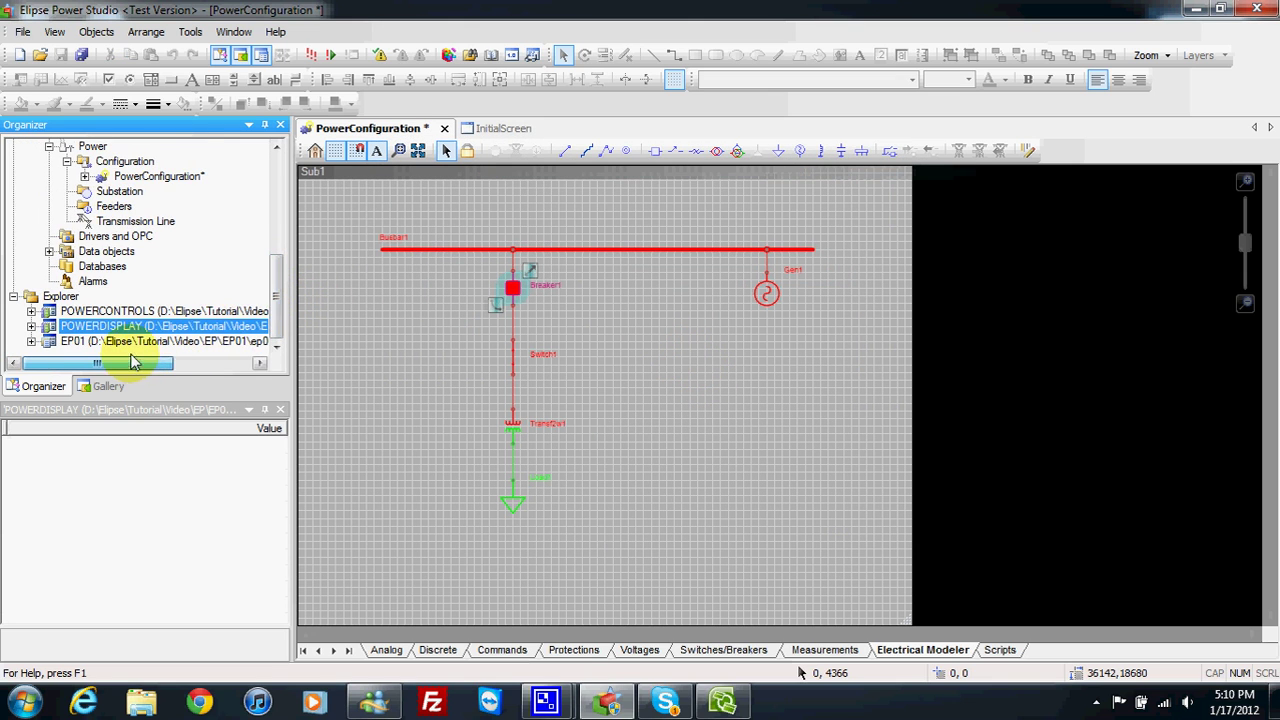
{"action": "left_click", "coordinate": [90, 316]}
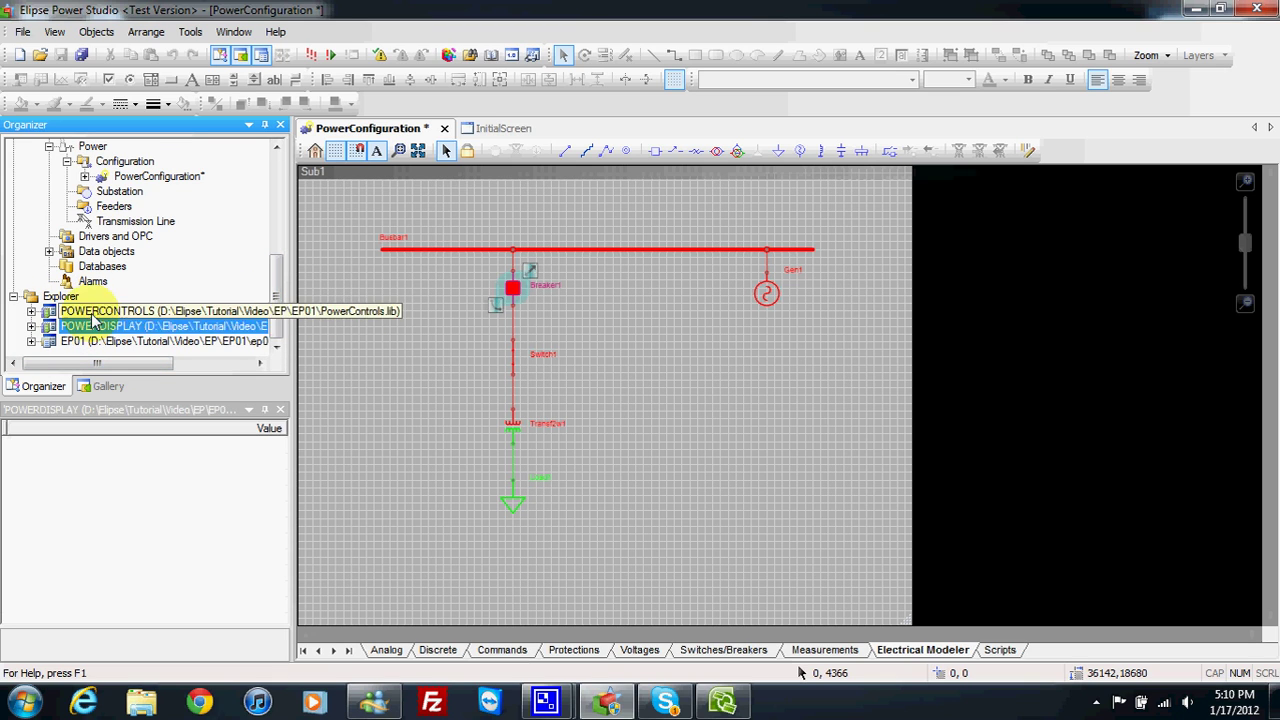
{"action": "left_click_drag", "start_coordinate": [279, 290], "coordinate": [280, 206]}
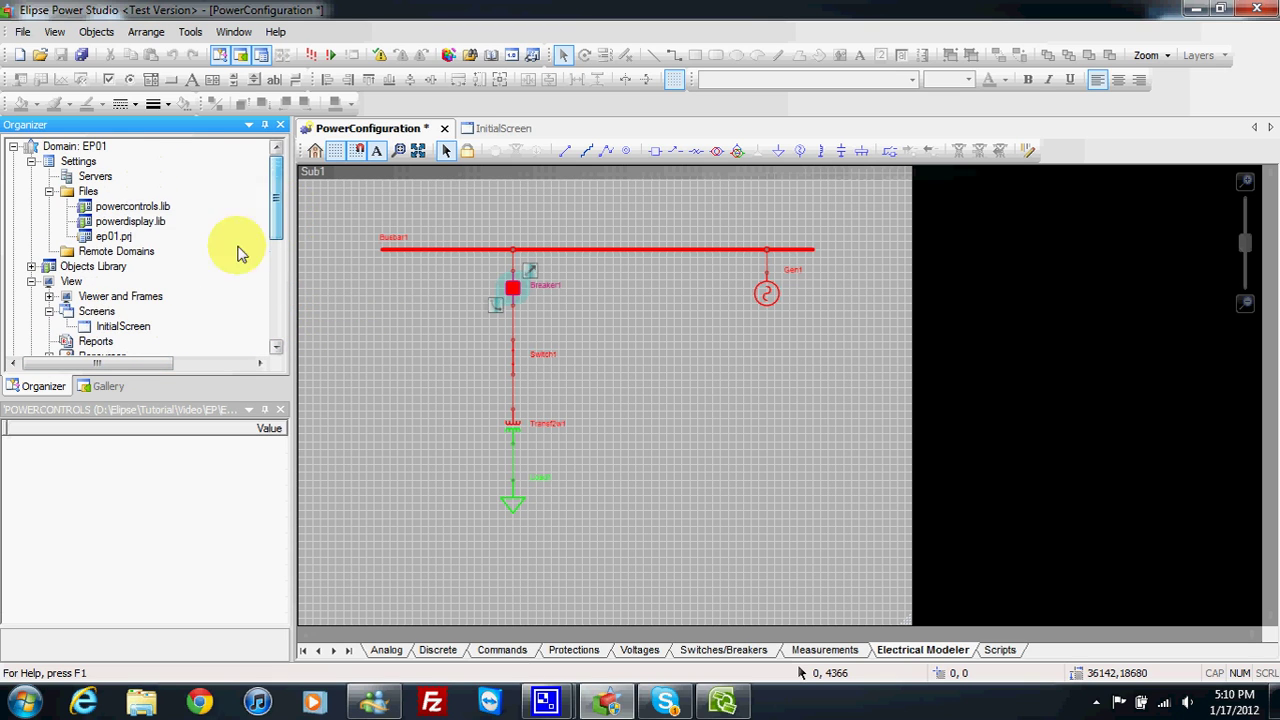
- Enlarge the Organizer and expand the Objects Library down to its list of XControls
{"action": "left_click", "coordinate": [32, 267]}
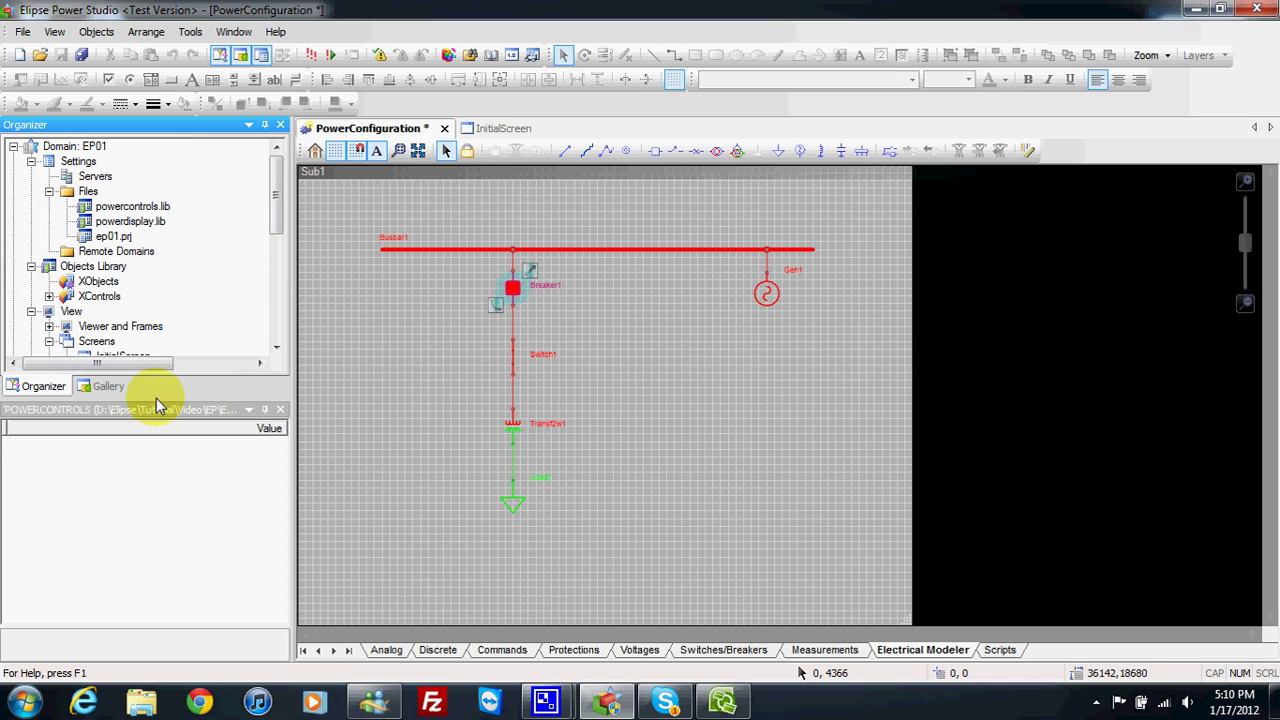
{"action": "left_click_drag", "start_coordinate": [155, 400], "coordinate": [152, 467]}
{"action": "left_click", "coordinate": [49, 296]}
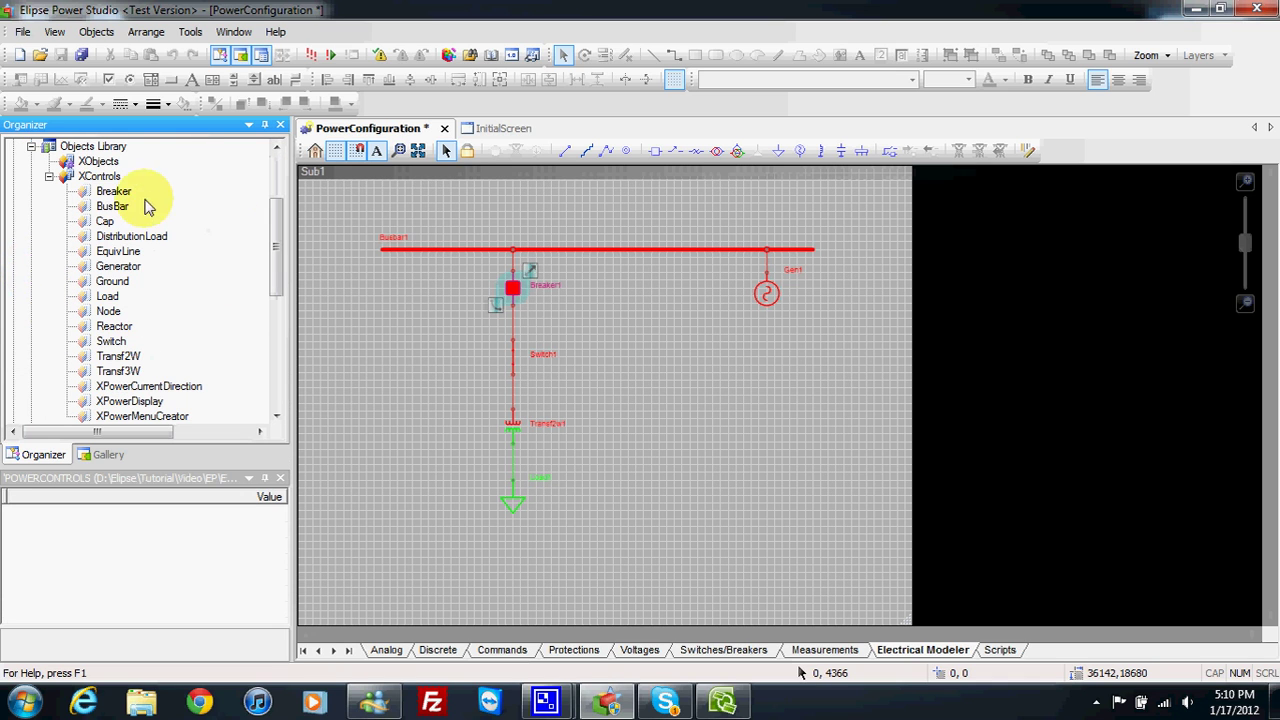
{"action": "left_click", "coordinate": [100, 178]}
- Open the library's XControls one after another, from Breaker through XPowerMenuCreator, to view their designs
{"action": "double_click", "coordinate": [112, 191]}
{"action": "double_click", "coordinate": [111, 206]}
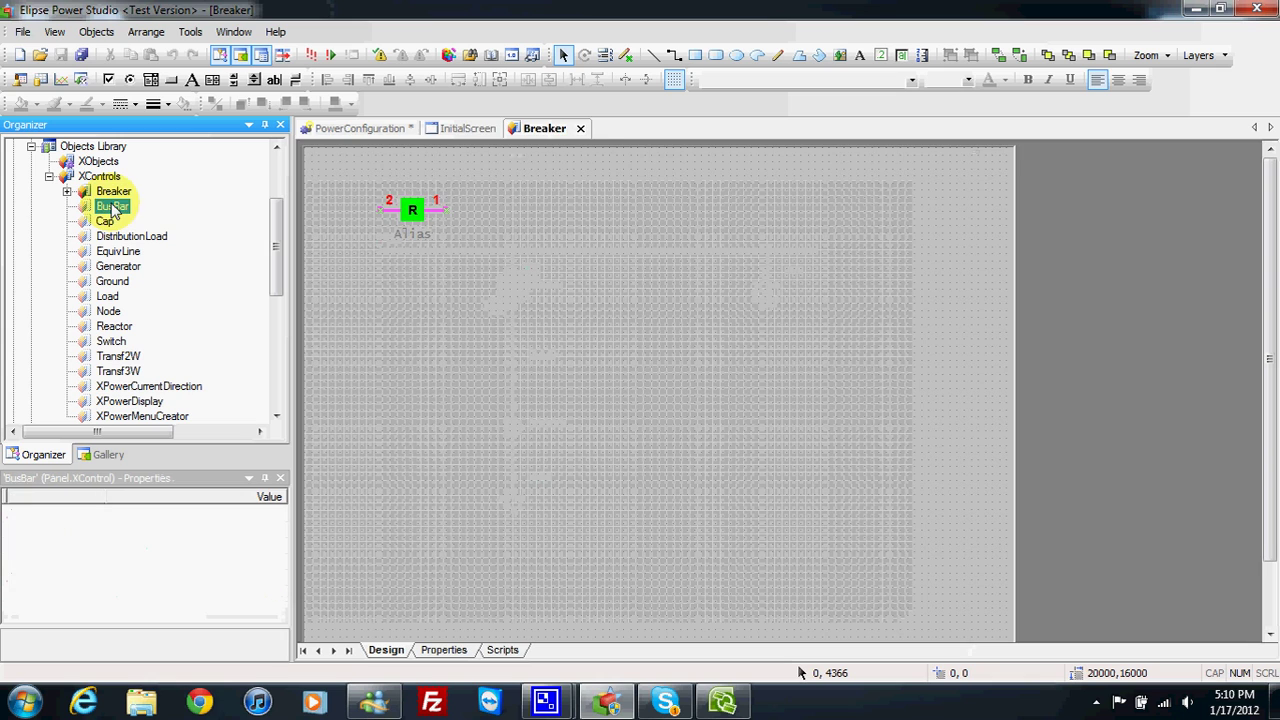
{"action": "double_click", "coordinate": [106, 221]}
{"action": "double_click", "coordinate": [115, 236]}
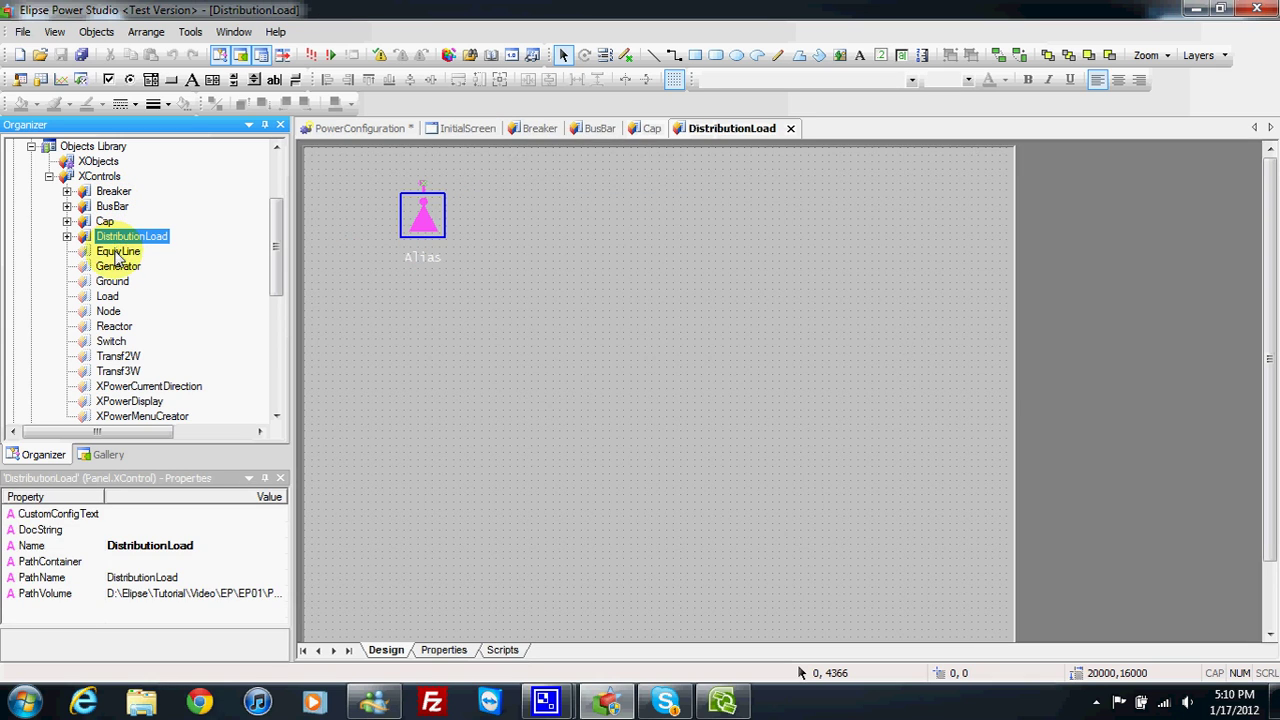
{"action": "double_click", "coordinate": [118, 251]}
{"action": "double_click", "coordinate": [118, 266]}
{"action": "double_click", "coordinate": [112, 281]}
{"action": "left_click", "coordinate": [107, 296]}
{"action": "double_click", "coordinate": [107, 296]}
{"action": "double_click", "coordinate": [108, 311]}
{"action": "double_click", "coordinate": [114, 326]}
{"action": "double_click", "coordinate": [120, 343]}
{"action": "double_click", "coordinate": [118, 356]}
{"action": "double_click", "coordinate": [118, 371]}
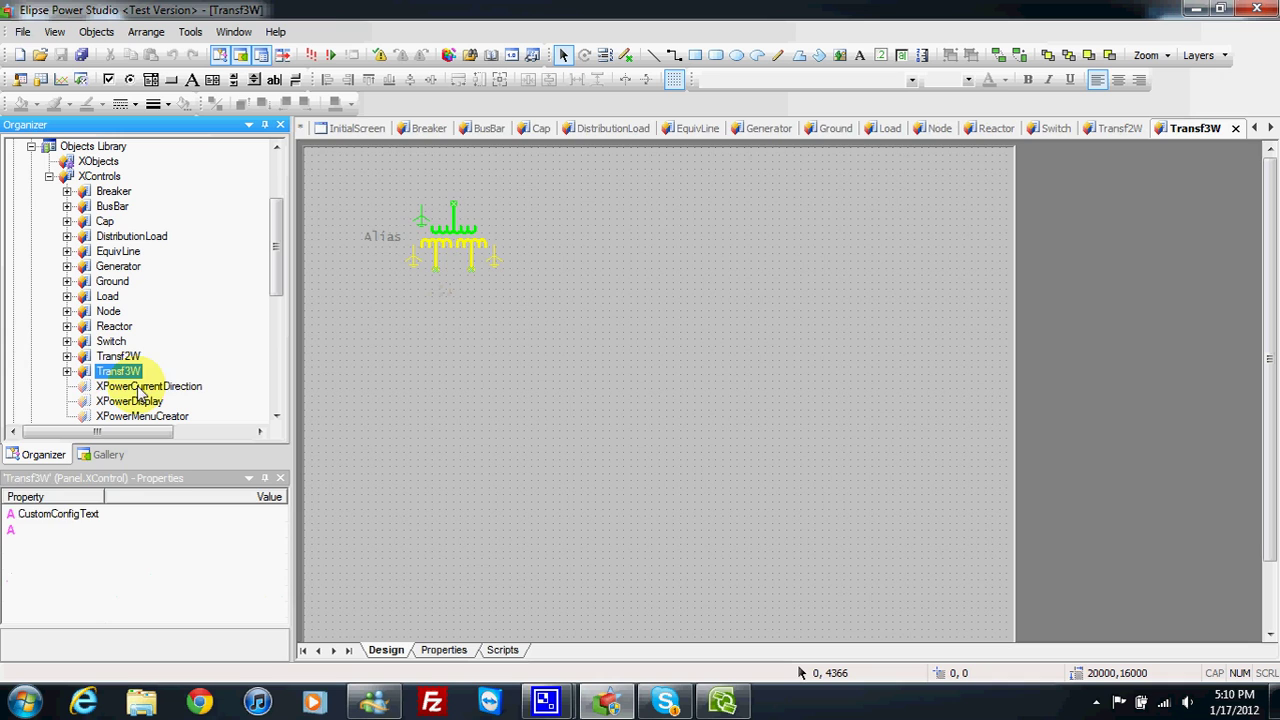
{"action": "double_click", "coordinate": [140, 388]}
{"action": "left_click_drag", "start_coordinate": [268, 274], "coordinate": [277, 306]}
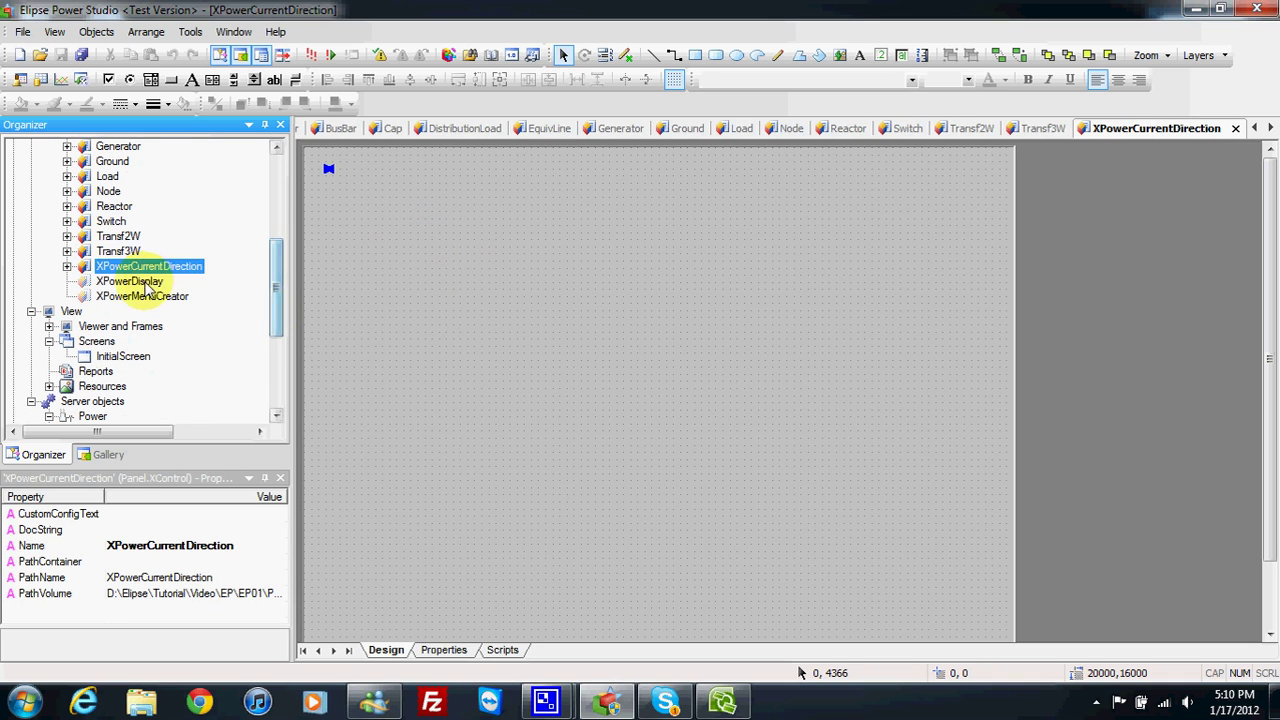
{"action": "double_click", "coordinate": [146, 284]}
{"action": "double_click", "coordinate": [150, 296]}
- Review the opened XControl designs again in reverse order, from XPowerDisplay back to Cap
{"action": "left_click", "coordinate": [146, 284]}
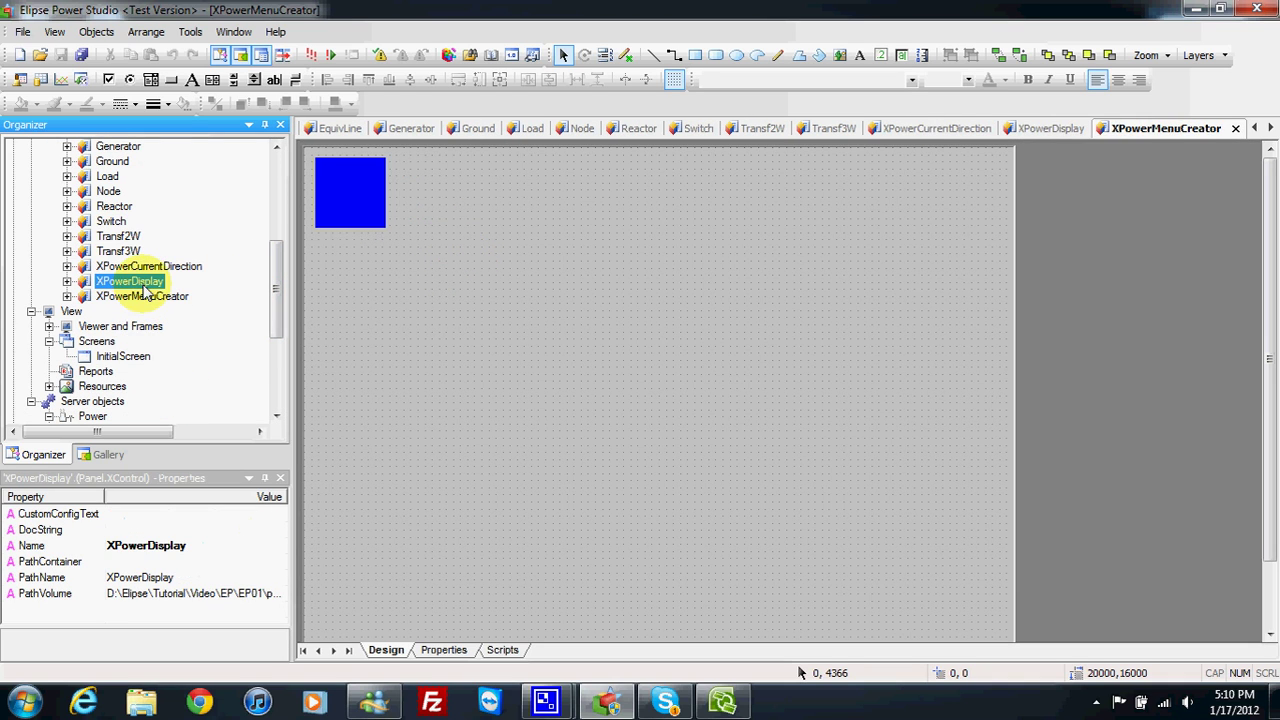
{"action": "double_click", "coordinate": [148, 266]}
{"action": "left_click", "coordinate": [118, 251]}
{"action": "double_click", "coordinate": [117, 237]}
{"action": "double_click", "coordinate": [111, 221]}
{"action": "double_click", "coordinate": [114, 206]}
{"action": "double_click", "coordinate": [108, 191]}
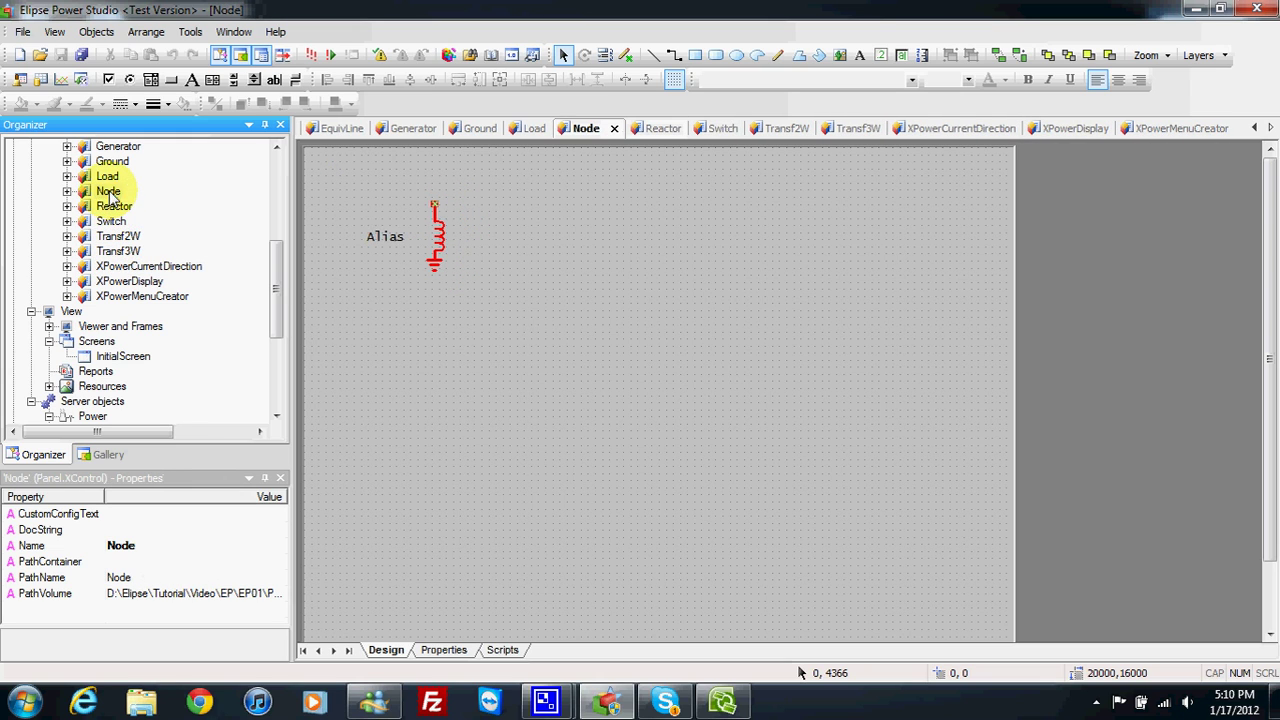
{"action": "double_click", "coordinate": [108, 177]}
{"action": "double_click", "coordinate": [113, 162]}
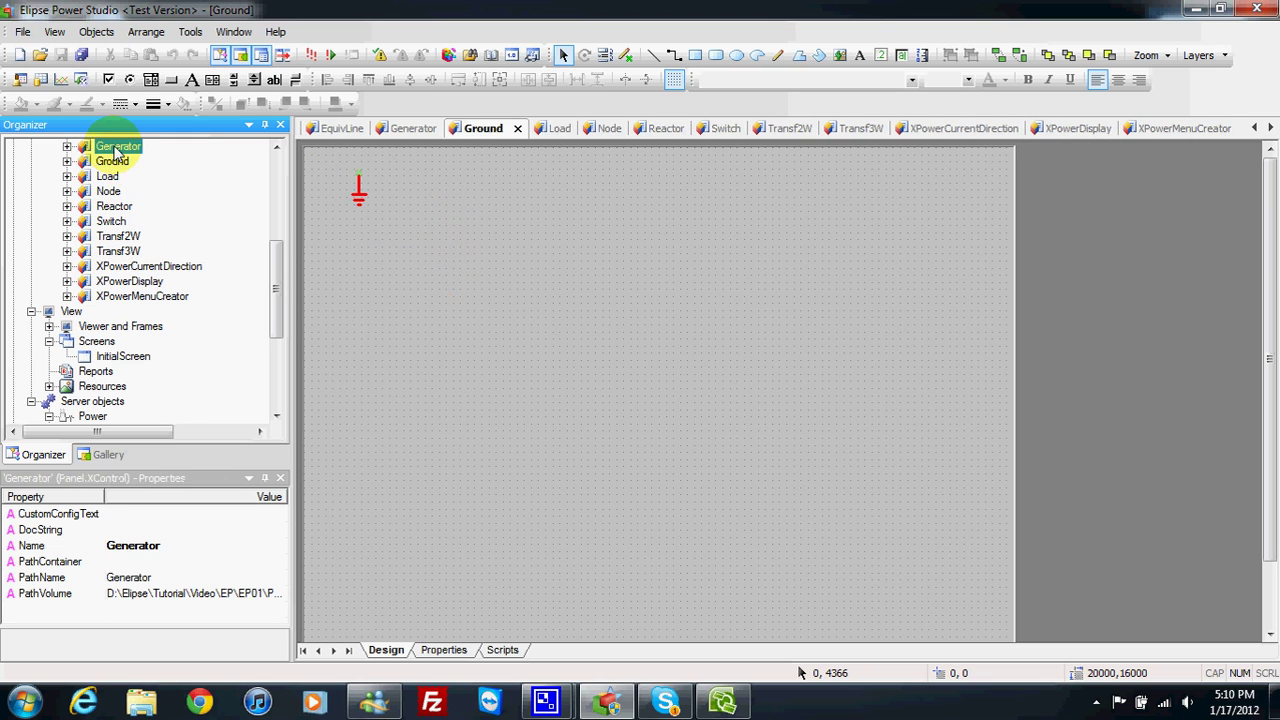
{"action": "double_click", "coordinate": [117, 148]}
{"action": "left_click_drag", "start_coordinate": [277, 275], "coordinate": [214, 229]}
{"action": "left_click", "coordinate": [118, 237]}
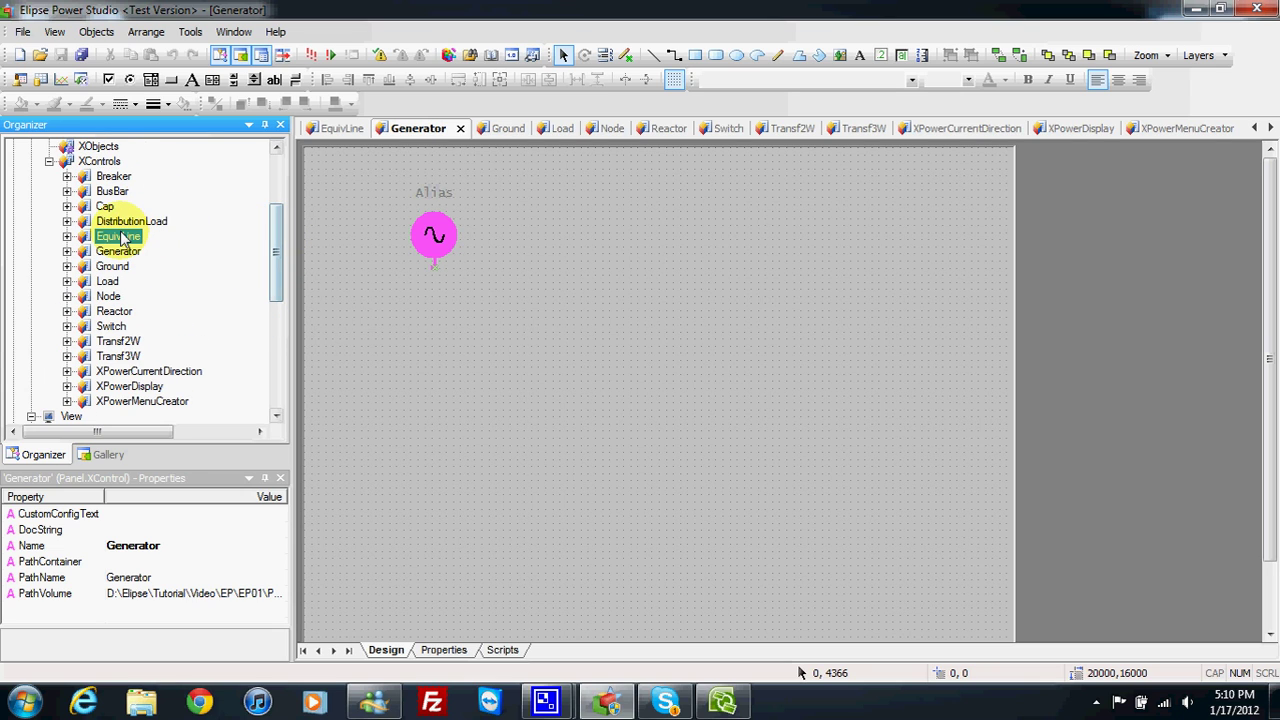
{"action": "double_click", "coordinate": [124, 221]}
{"action": "double_click", "coordinate": [106, 206]}
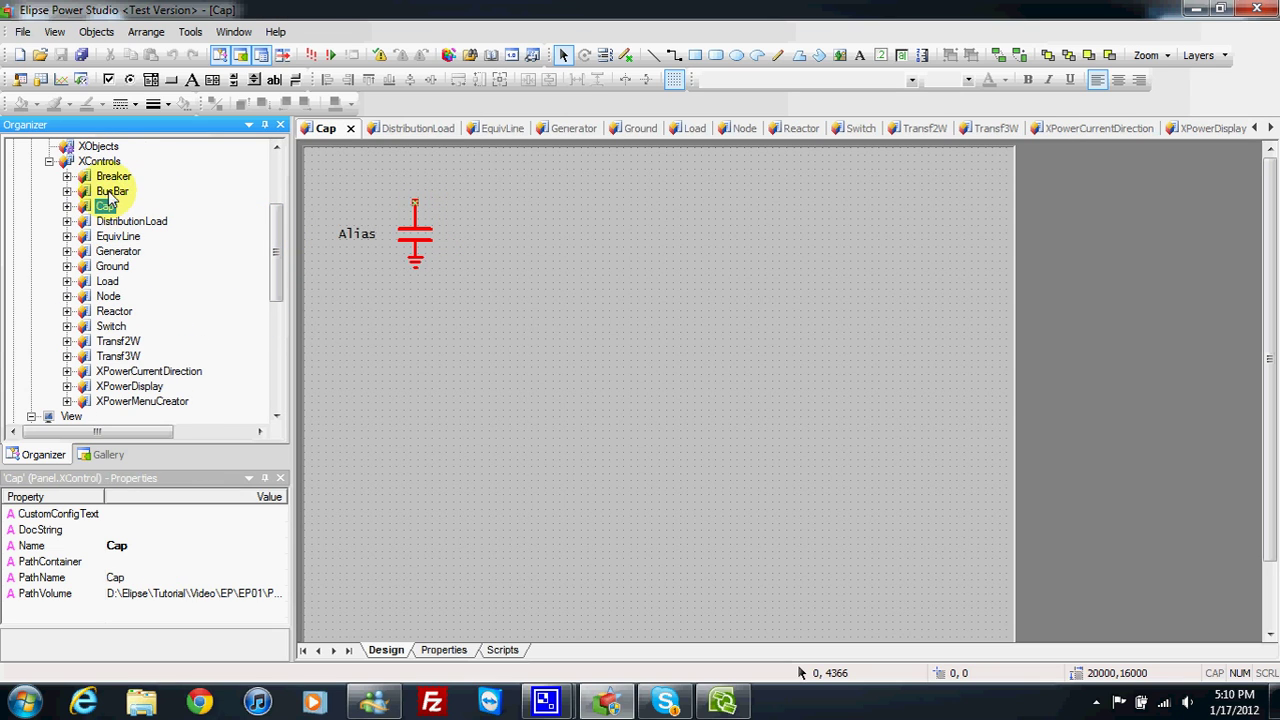
- Open the InitialScreen screen and look over the XControls and the Power server objects in the project tree
{"action": "left_click_drag", "start_coordinate": [277, 243], "coordinate": [278, 315]}
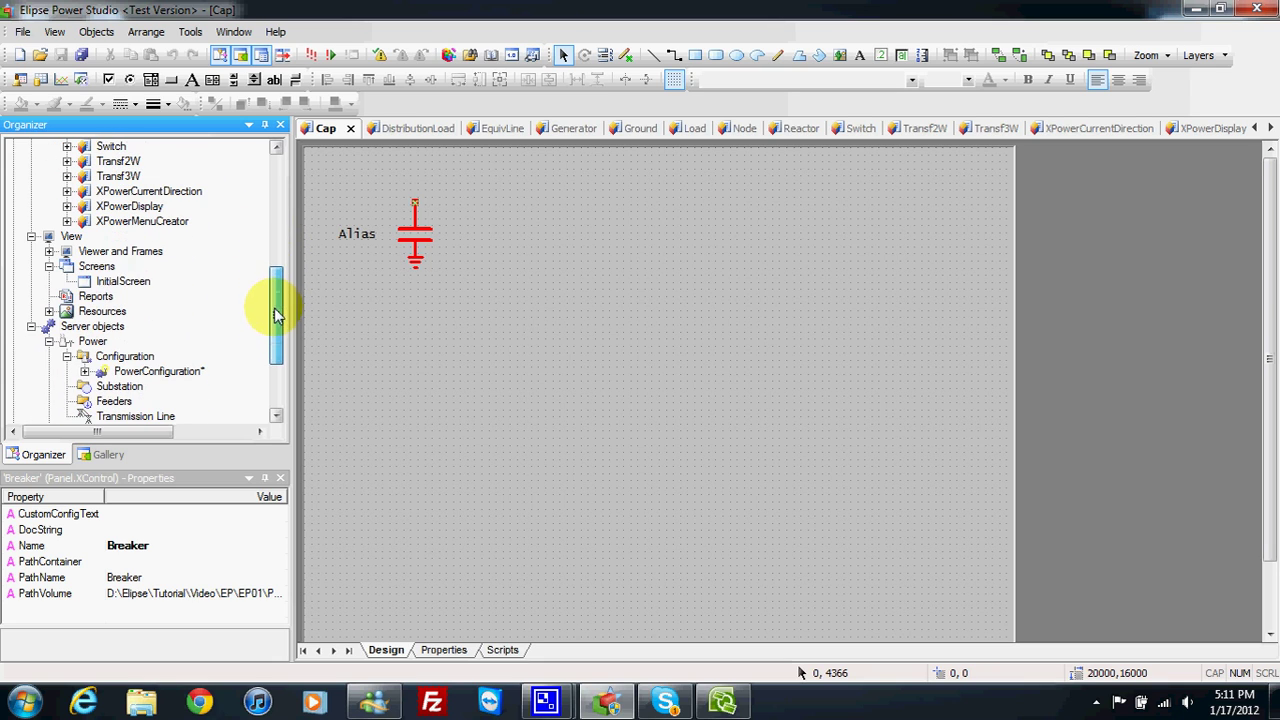
{"action": "double_click", "coordinate": [114, 284]}
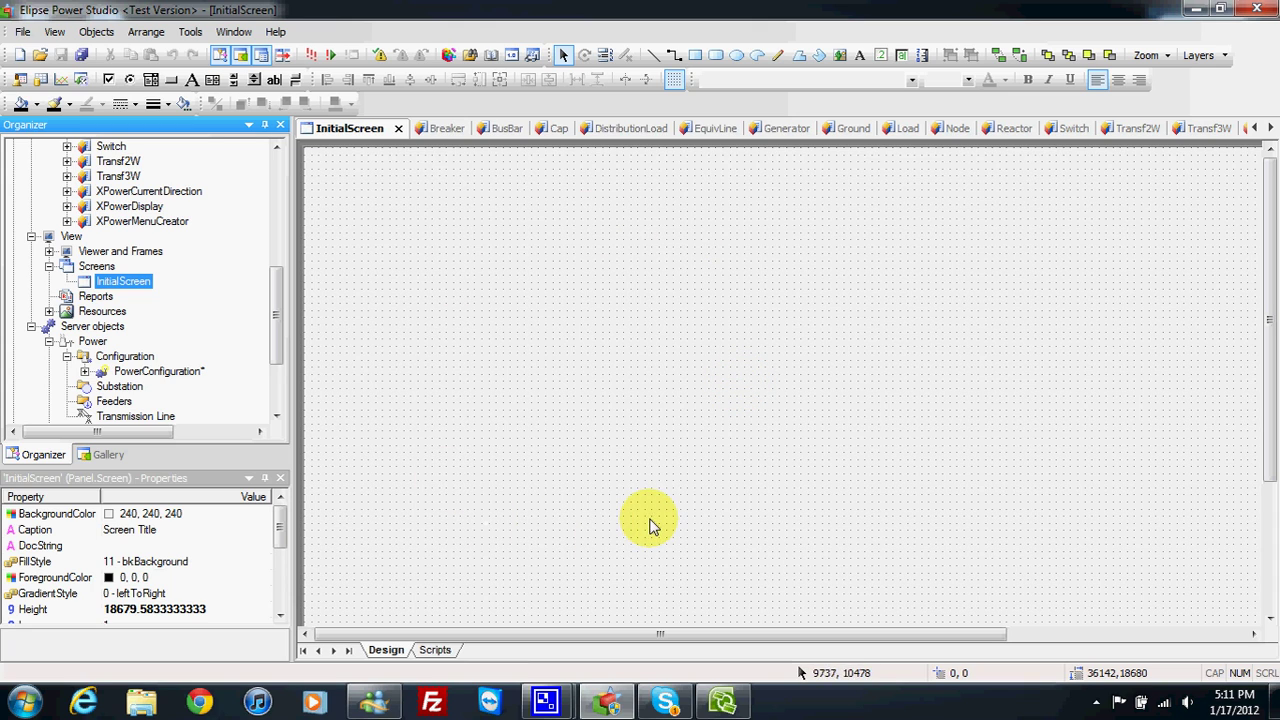
{"action": "left_click_drag", "start_coordinate": [277, 314], "coordinate": [277, 350]}
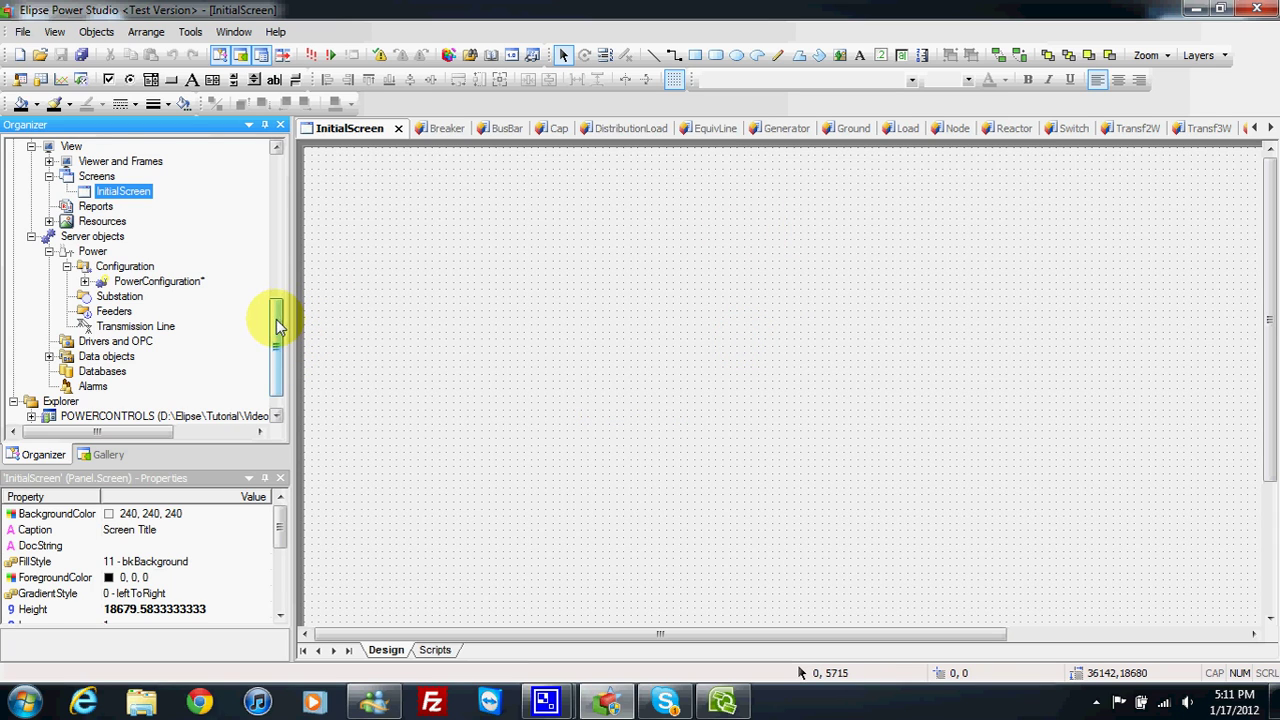
{"action": "left_click_drag", "start_coordinate": [277, 323], "coordinate": [277, 214]}
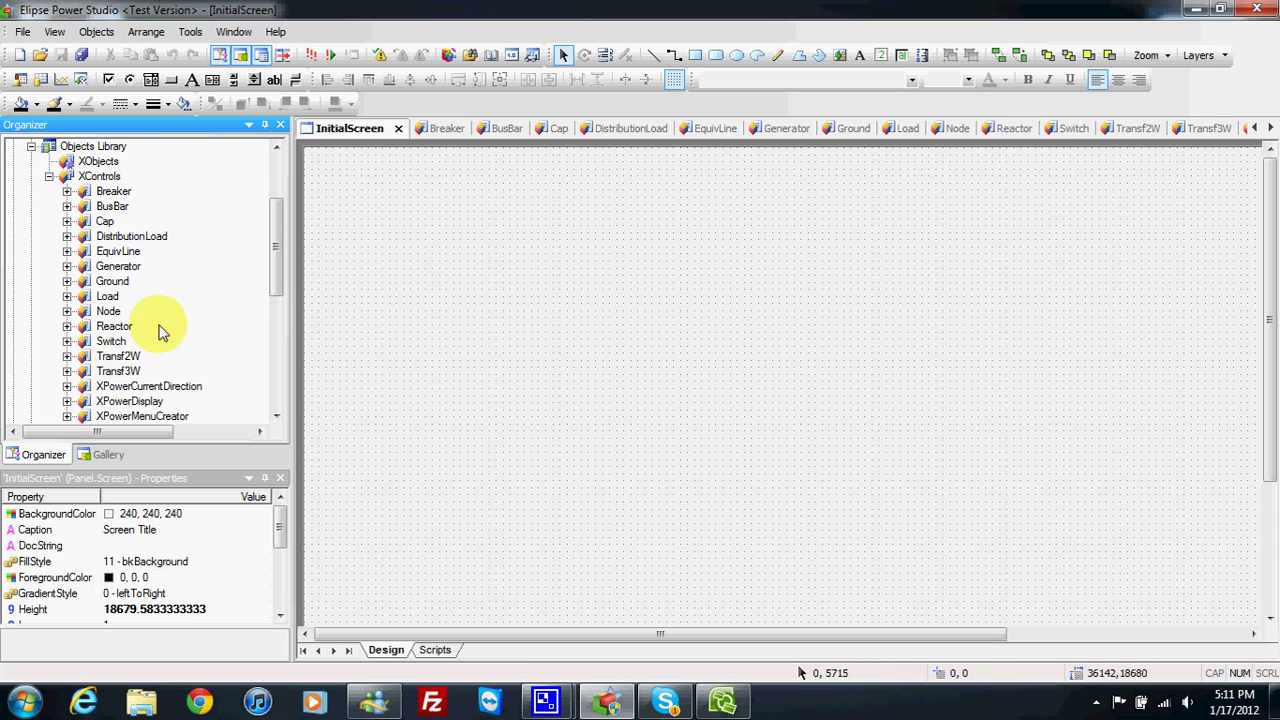
{"action": "left_click_drag", "start_coordinate": [273, 266], "coordinate": [280, 372]}
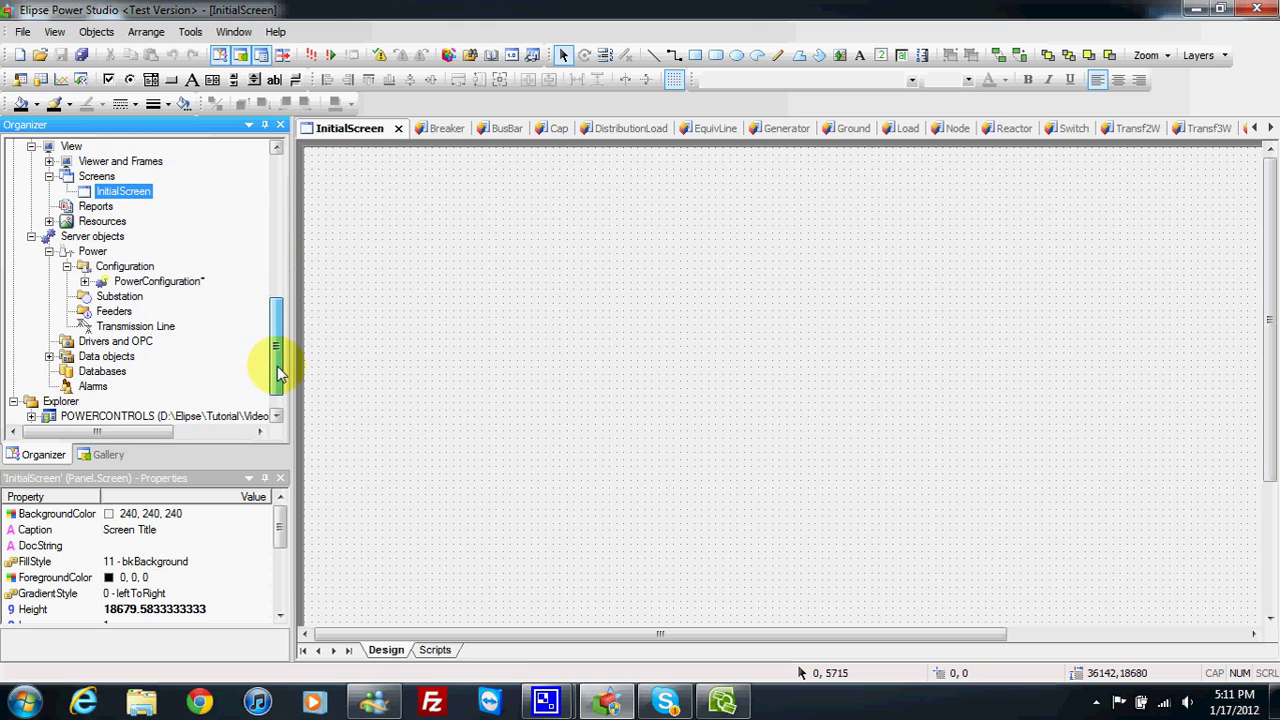
{"action": "left_click", "coordinate": [124, 298]}
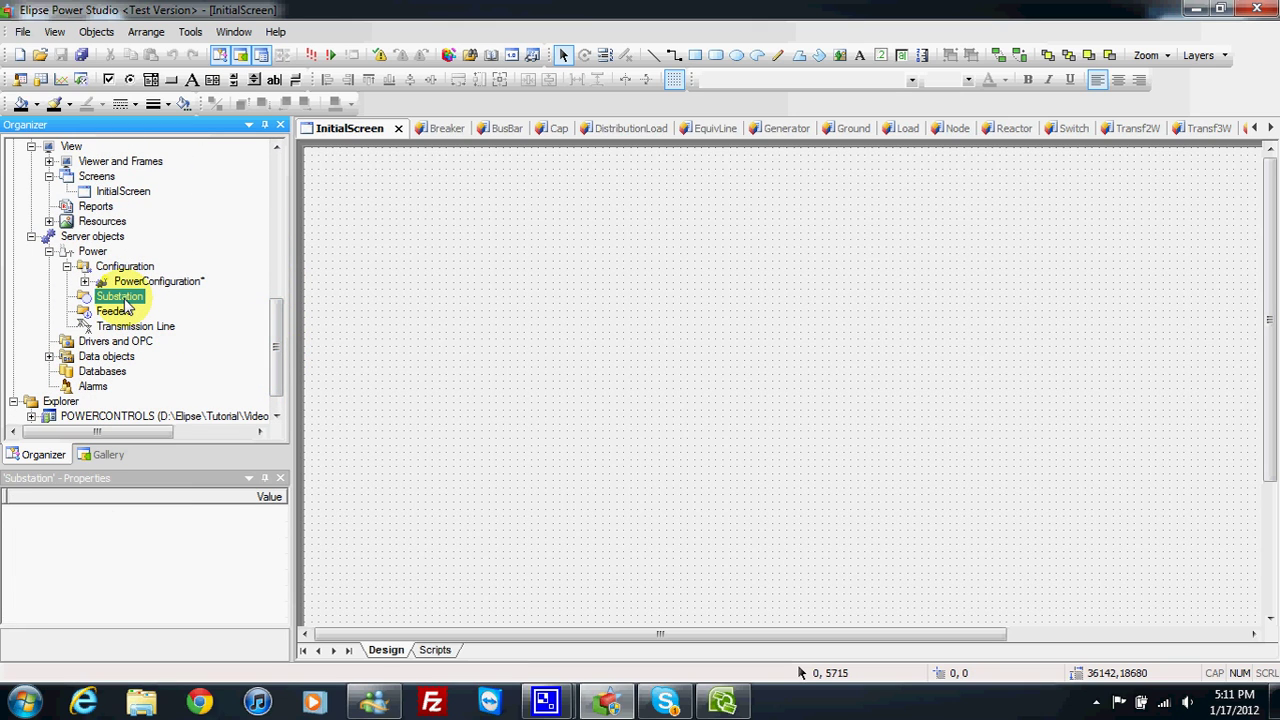
{"action": "right_click", "coordinate": [119, 298]}
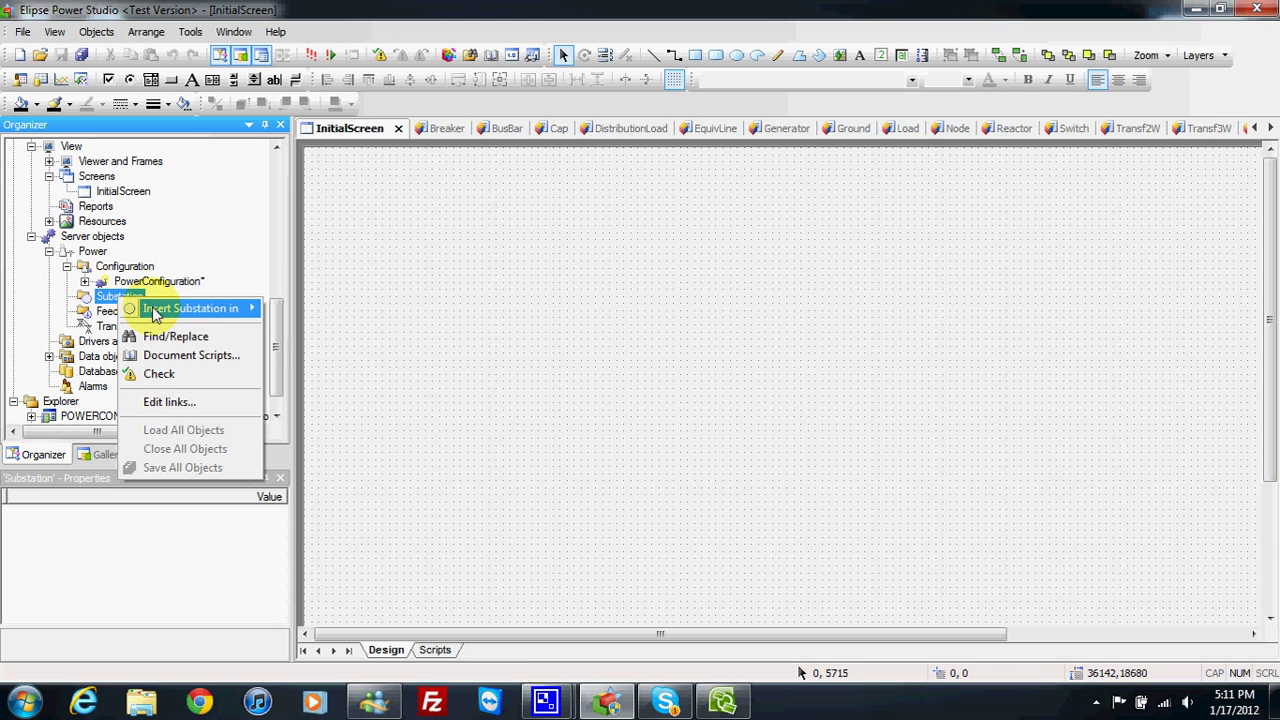
{"action": "mouse_move", "coordinate": [155, 316]}
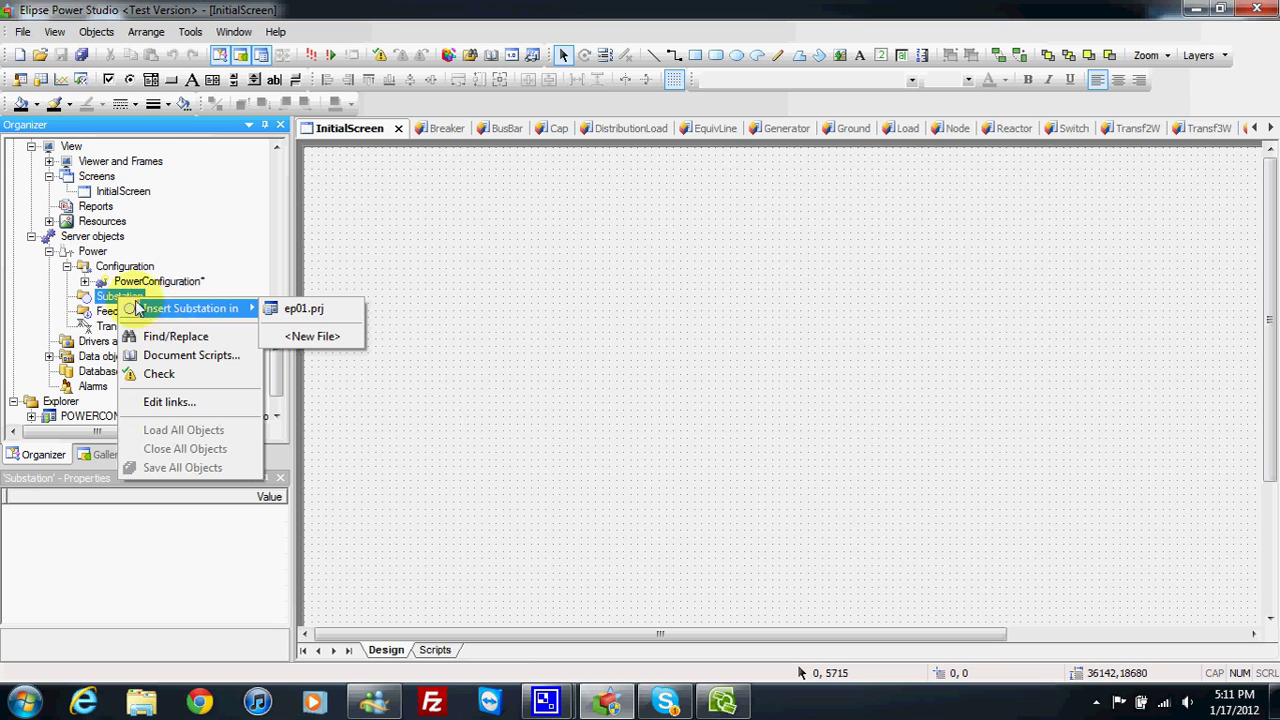
{"action": "key", "text": "Escape"}
{"action": "key", "text": "Escape"}
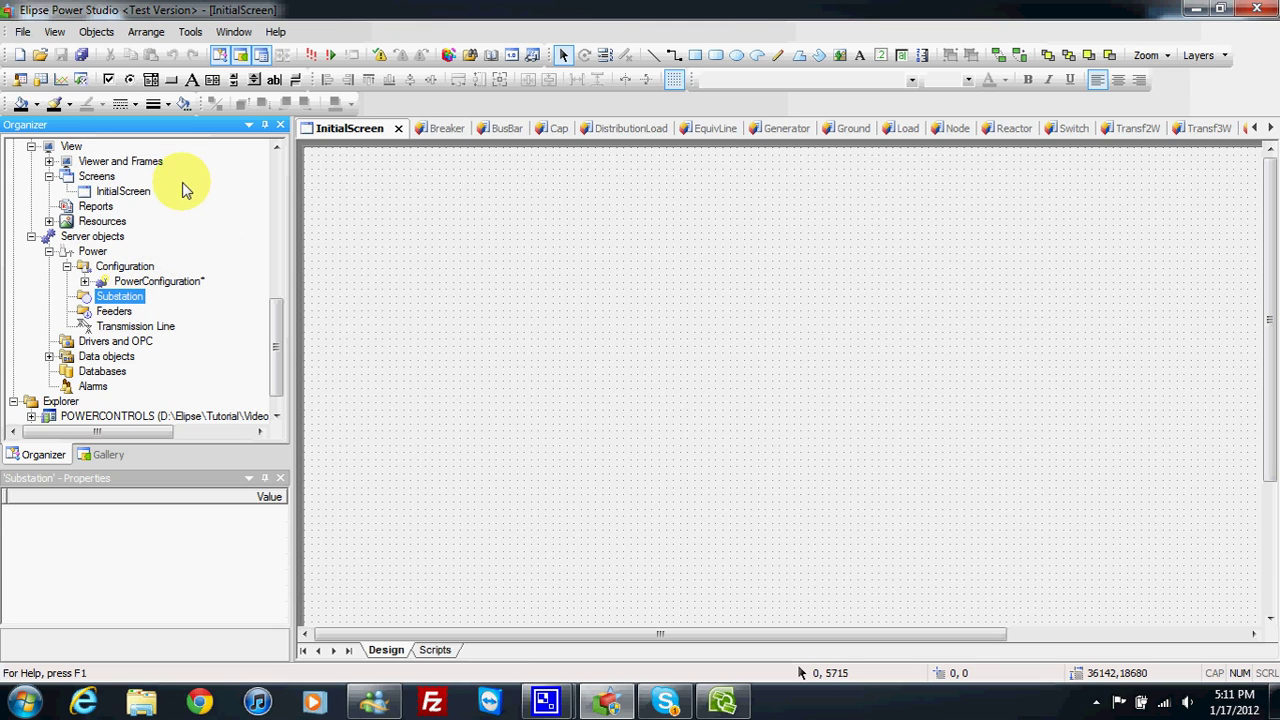
- Import the data objects from PowerConfiguration's electrical model, with a new project created for each new object
{"action": "right_click", "coordinate": [152, 284]}
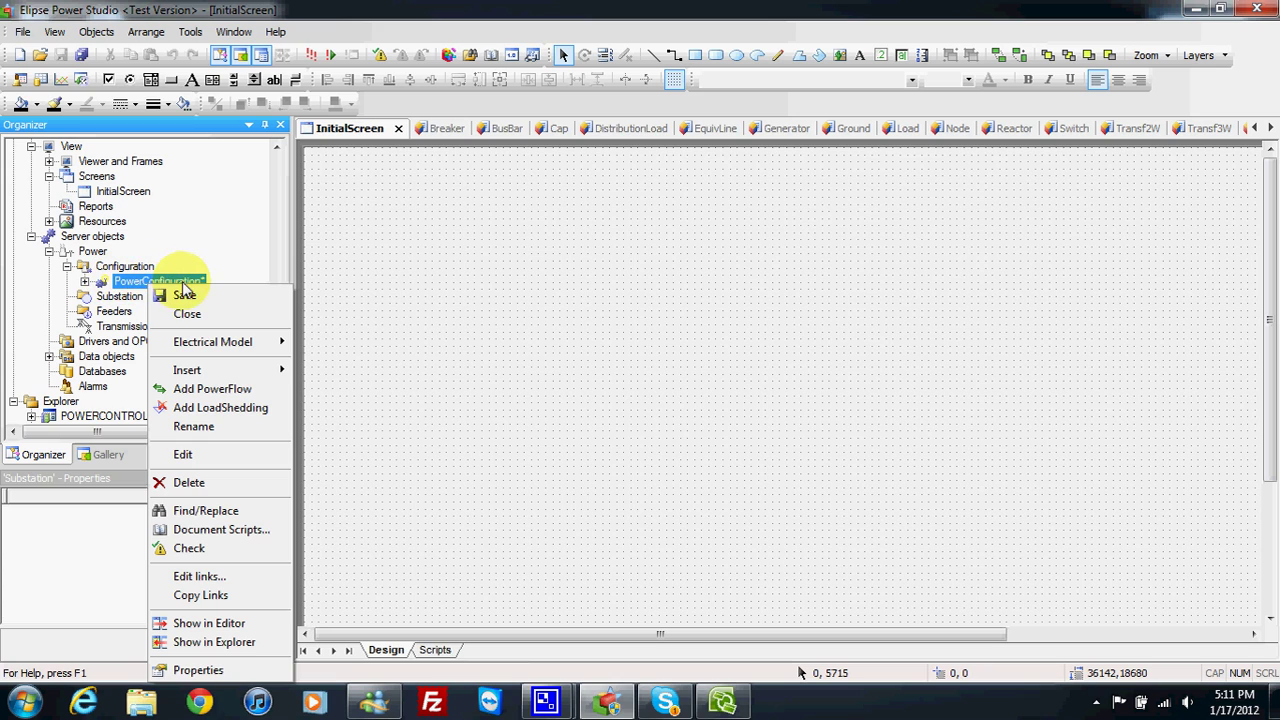
{"action": "right_click", "coordinate": [134, 283]}
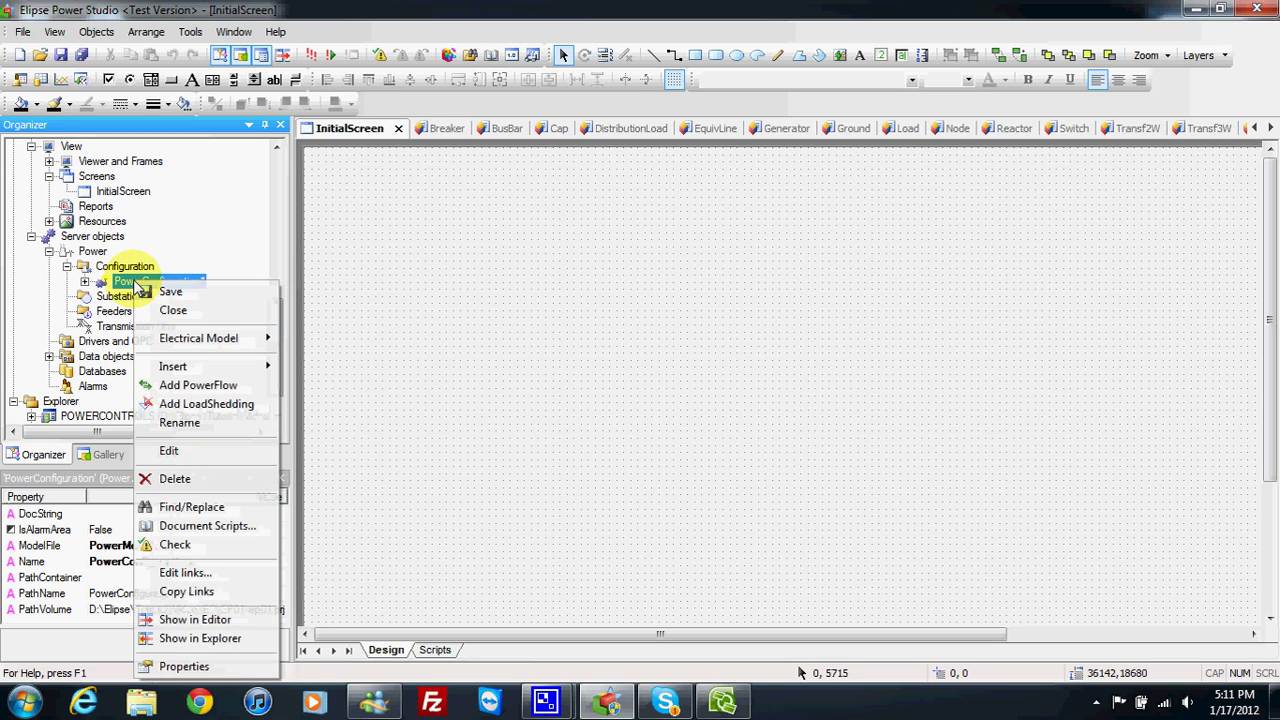
{"action": "mouse_move", "coordinate": [165, 341]}
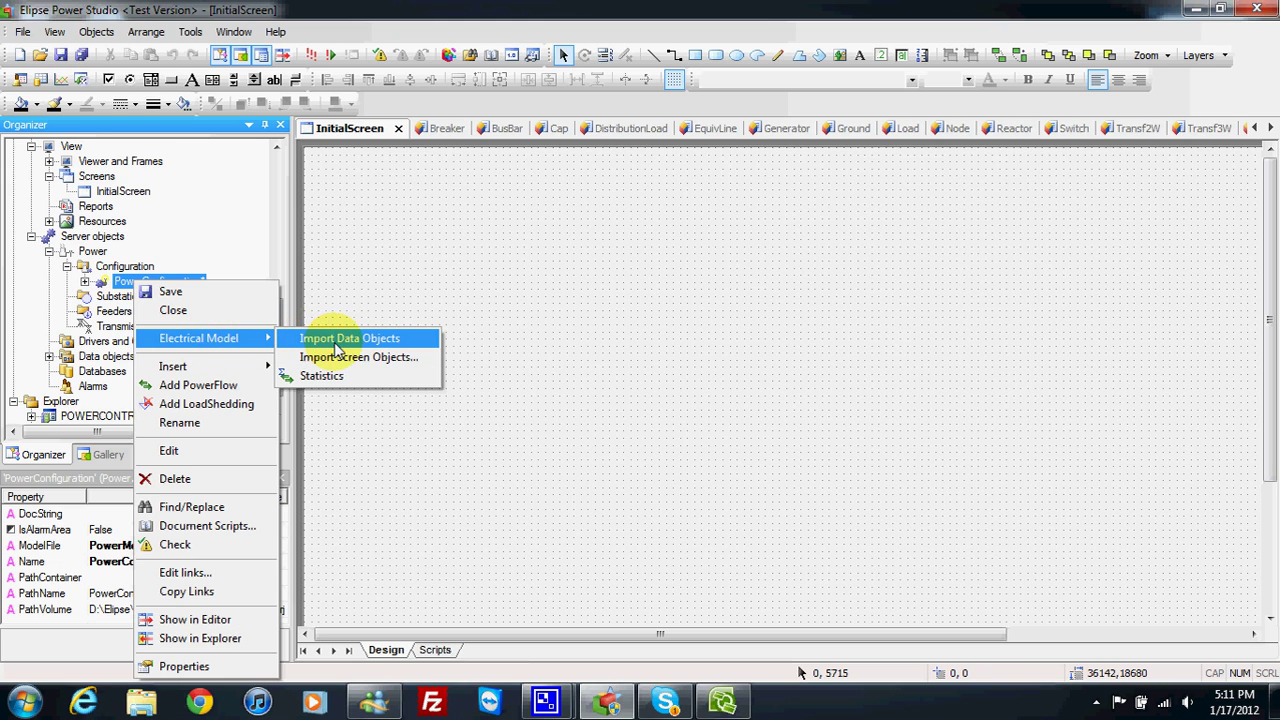
{"action": "left_click", "coordinate": [377, 343]}
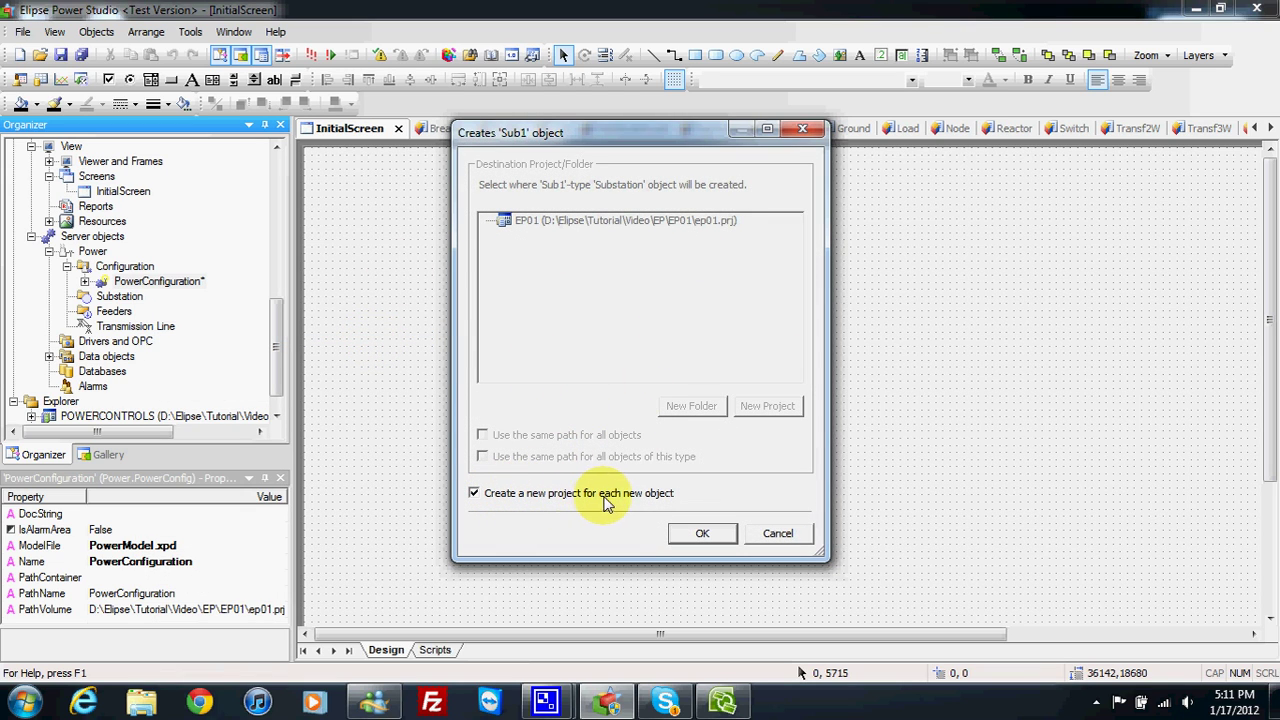
{"action": "left_click", "coordinate": [705, 535]}
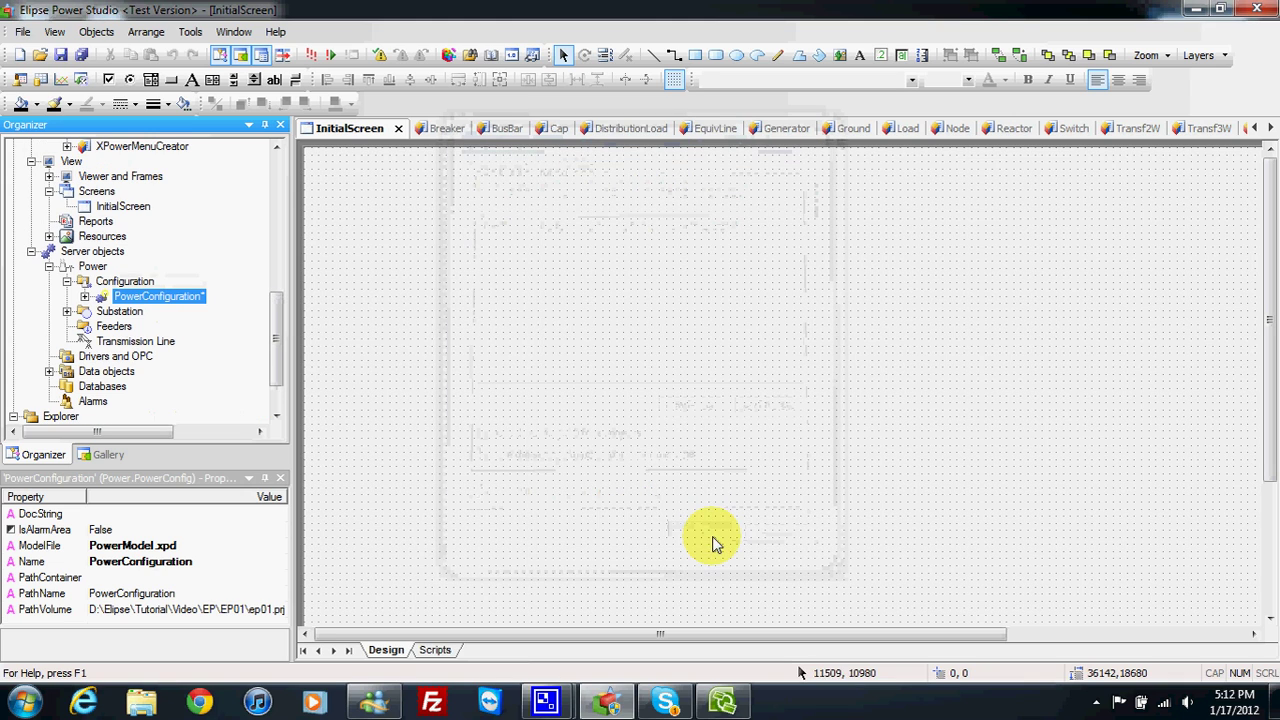
- Examine the imported Sub1 substation's breaker, busbar, generator, load, switch and transformer objects and their properties in the project tree
{"action": "left_click", "coordinate": [66, 312]}
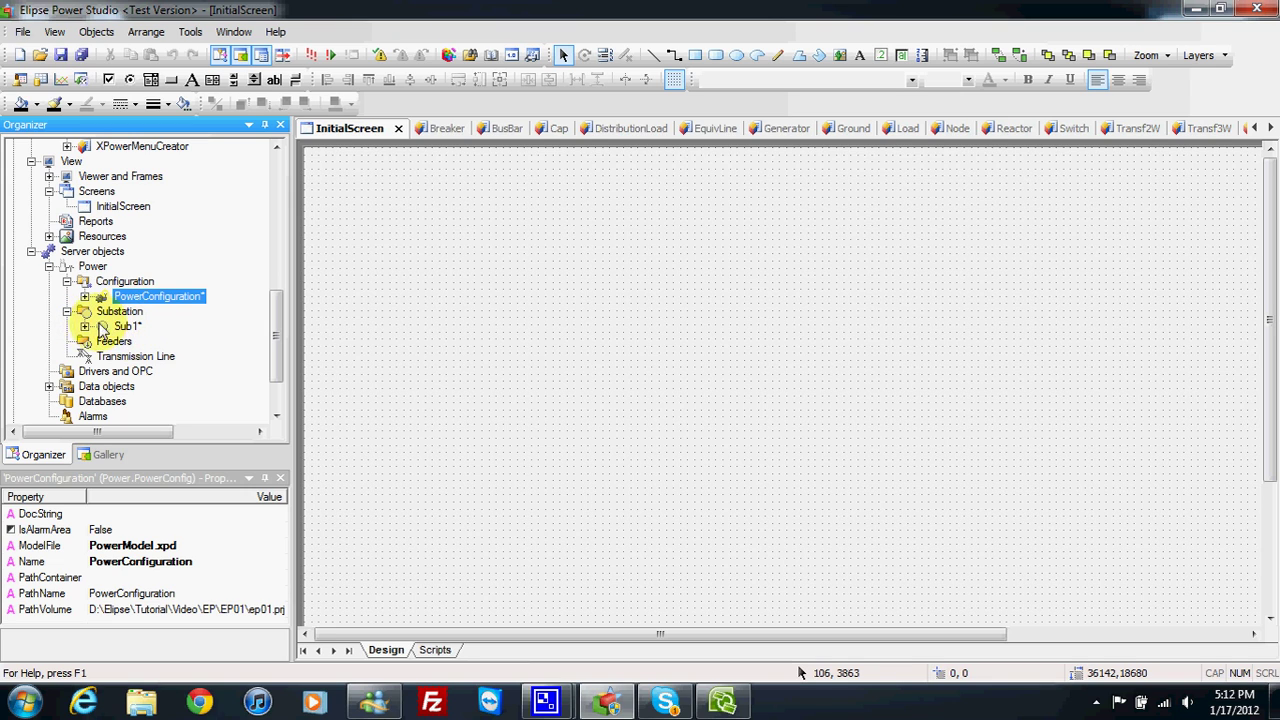
{"action": "left_click", "coordinate": [85, 326]}
{"action": "scroll", "coordinate": [277, 337], "scroll_direction": "down", "scroll_amount": 2}
{"action": "left_click", "coordinate": [143, 256]}
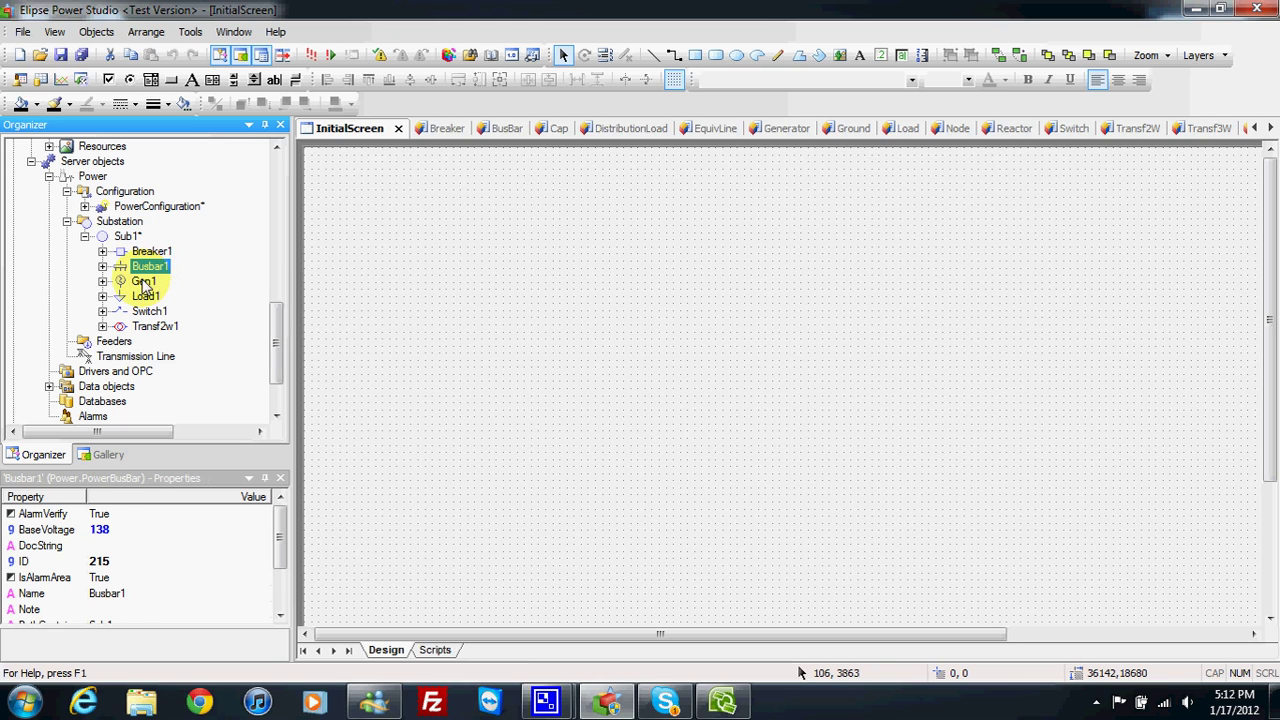
{"action": "left_click", "coordinate": [145, 283]}
{"action": "left_click", "coordinate": [155, 326]}
{"action": "left_click", "coordinate": [149, 311]}
{"action": "left_click", "coordinate": [143, 281]}
{"action": "left_click", "coordinate": [148, 267]}
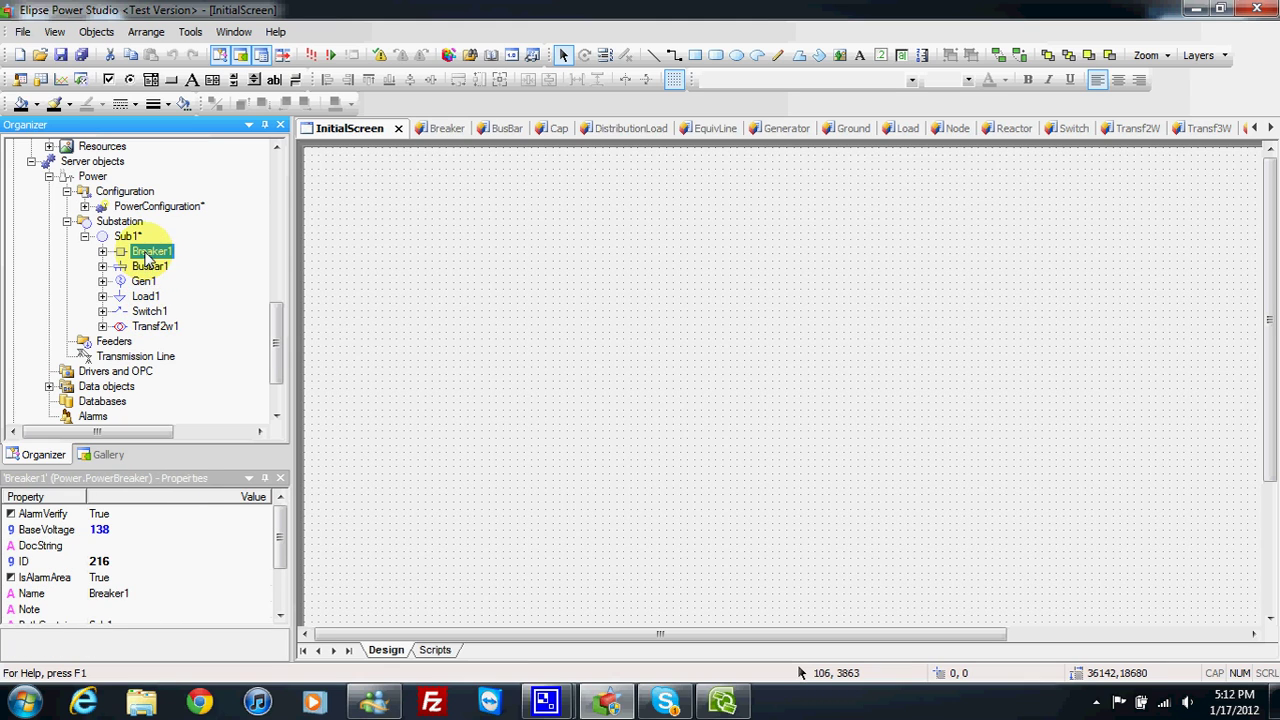
{"action": "left_click", "coordinate": [145, 282]}
{"action": "left_click", "coordinate": [149, 311]}
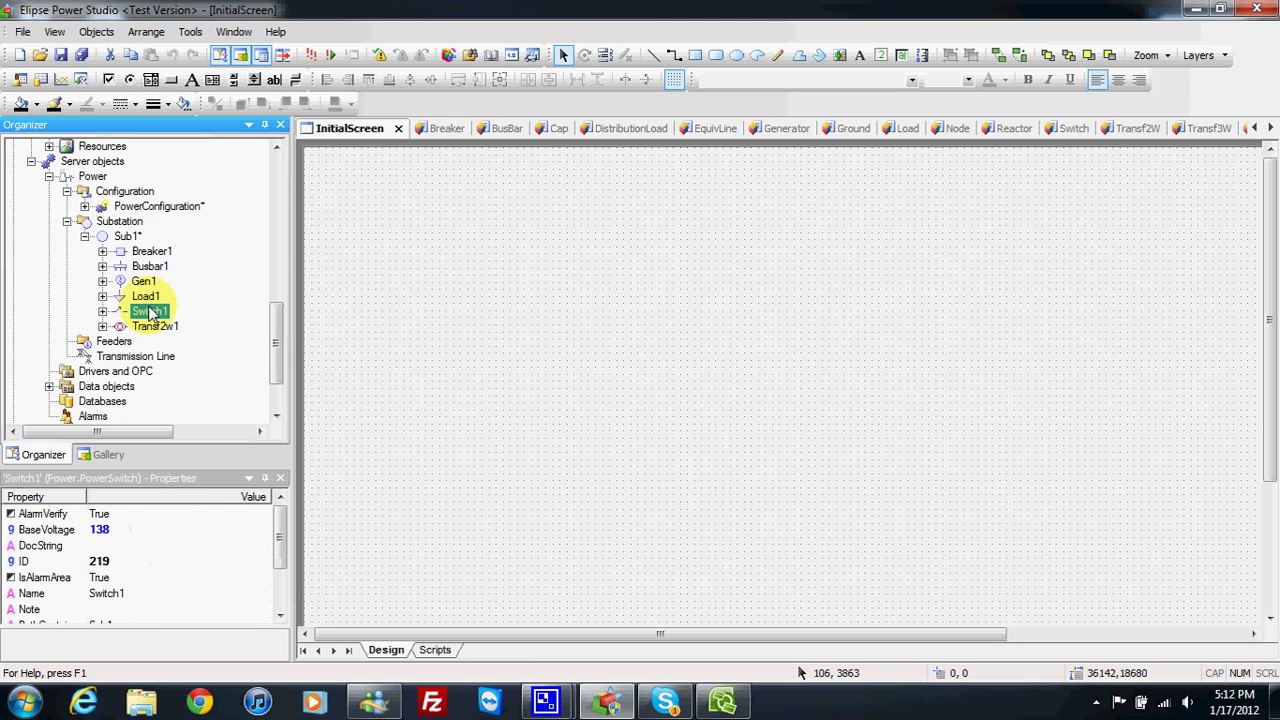
{"action": "left_click", "coordinate": [150, 325]}
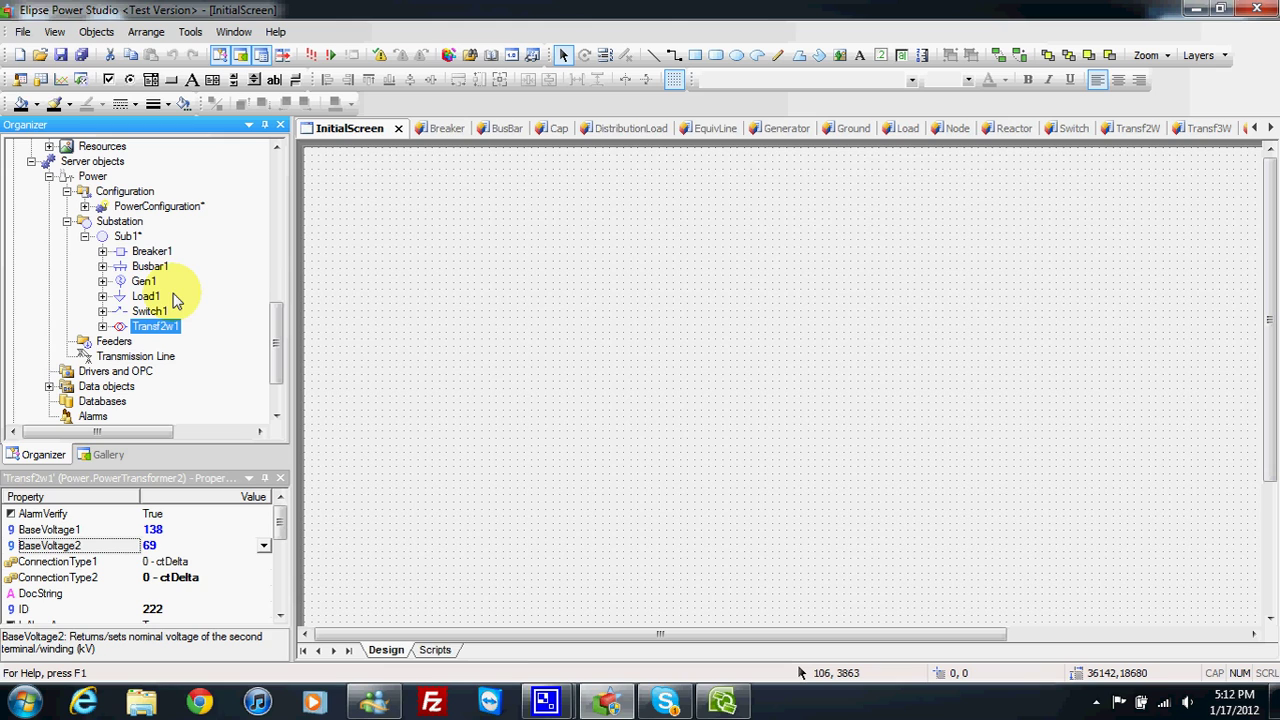
- Save all projects and import Sub1's screen objects from PowerConfiguration's electrical model into InitialScreen, including the corresponding data object
{"action": "left_click", "coordinate": [83, 56]}
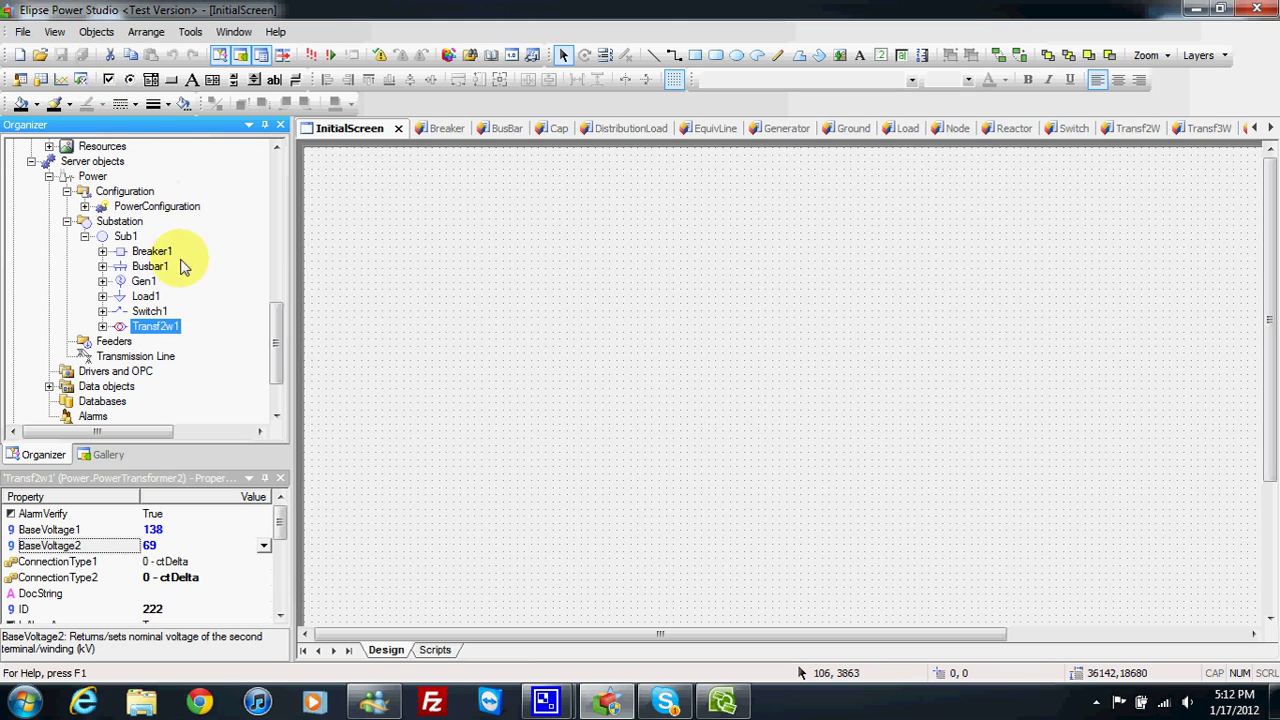
{"action": "right_click", "coordinate": [147, 212]}
{"action": "mouse_move", "coordinate": [210, 251]}
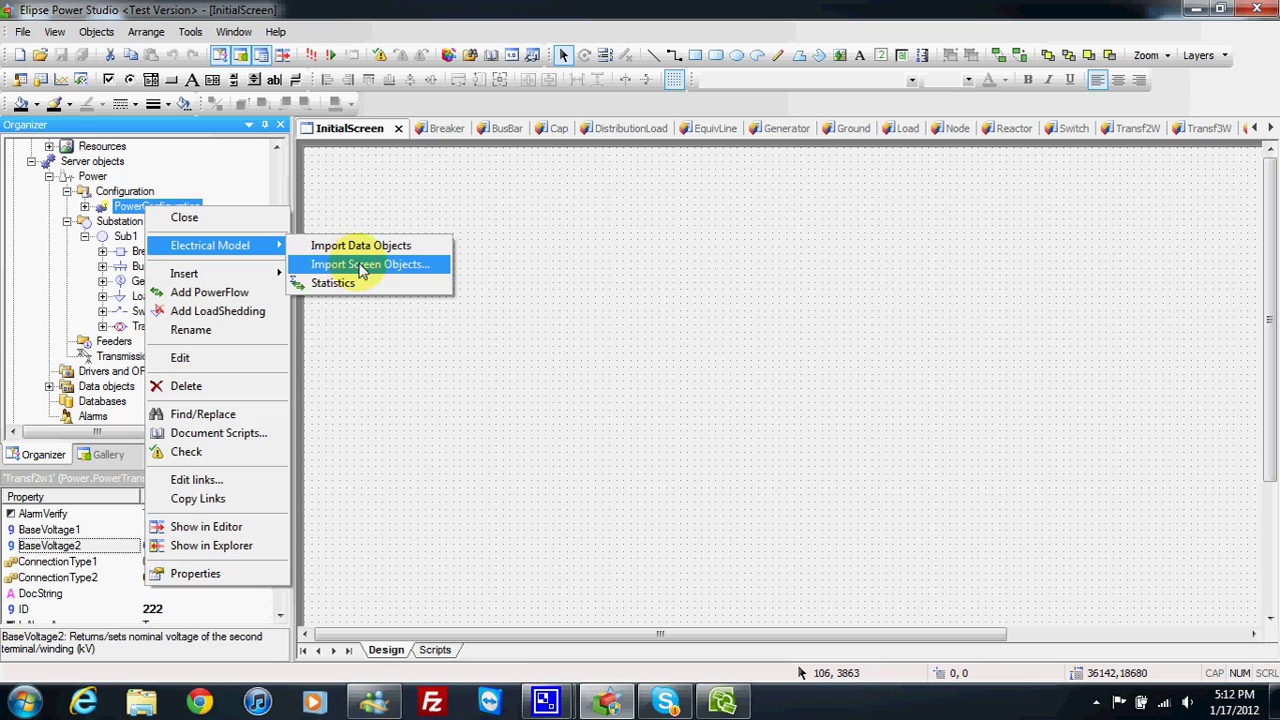
{"action": "left_click", "coordinate": [394, 266]}
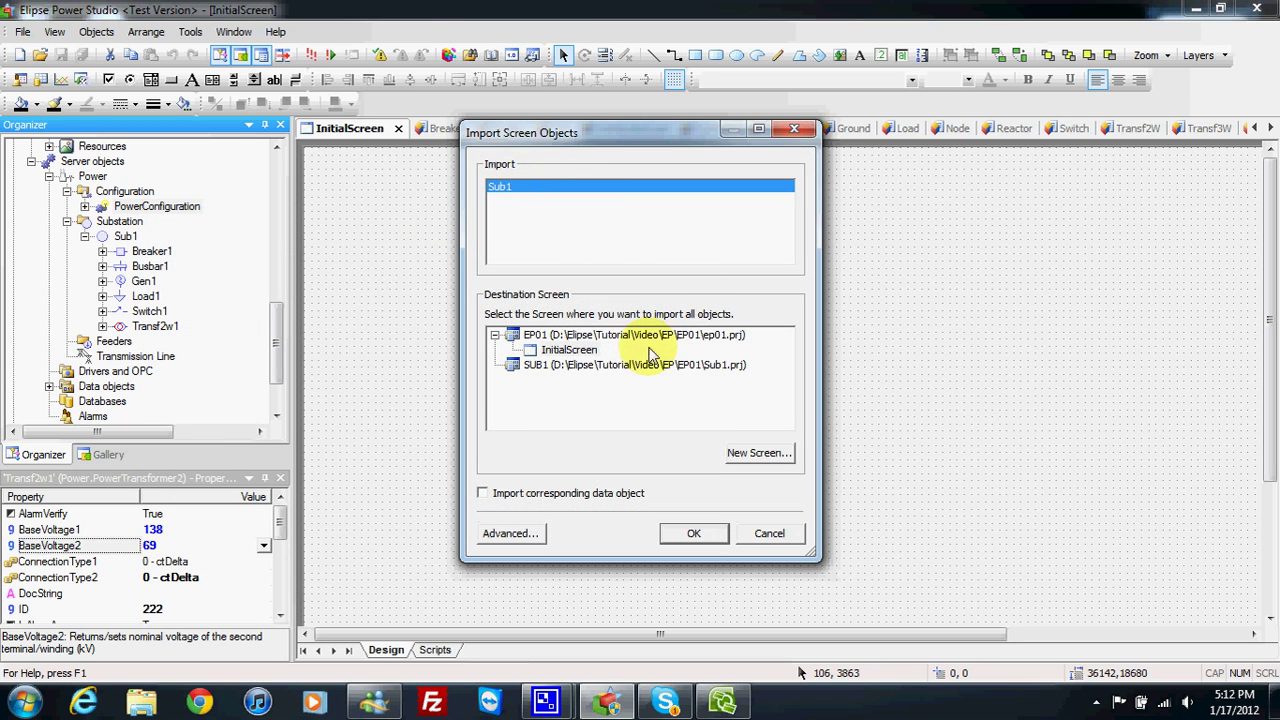
{"action": "left_click", "coordinate": [566, 352]}
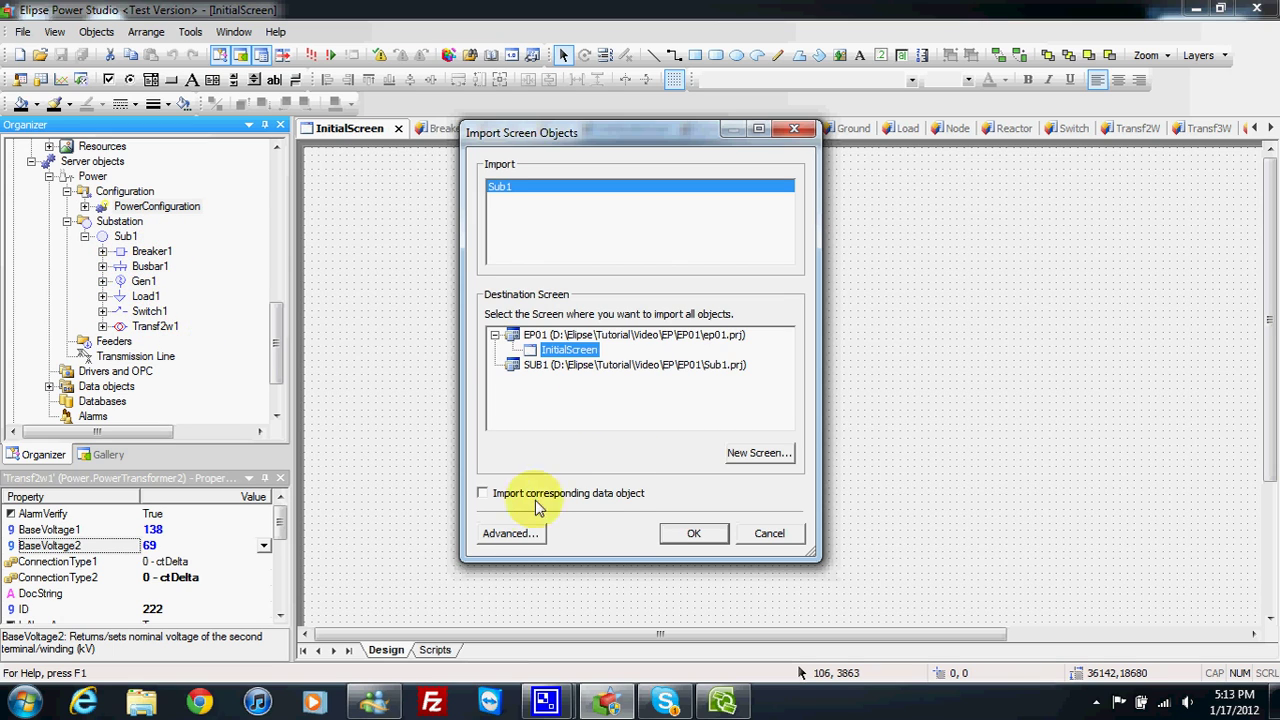
{"action": "left_click", "coordinate": [483, 494]}
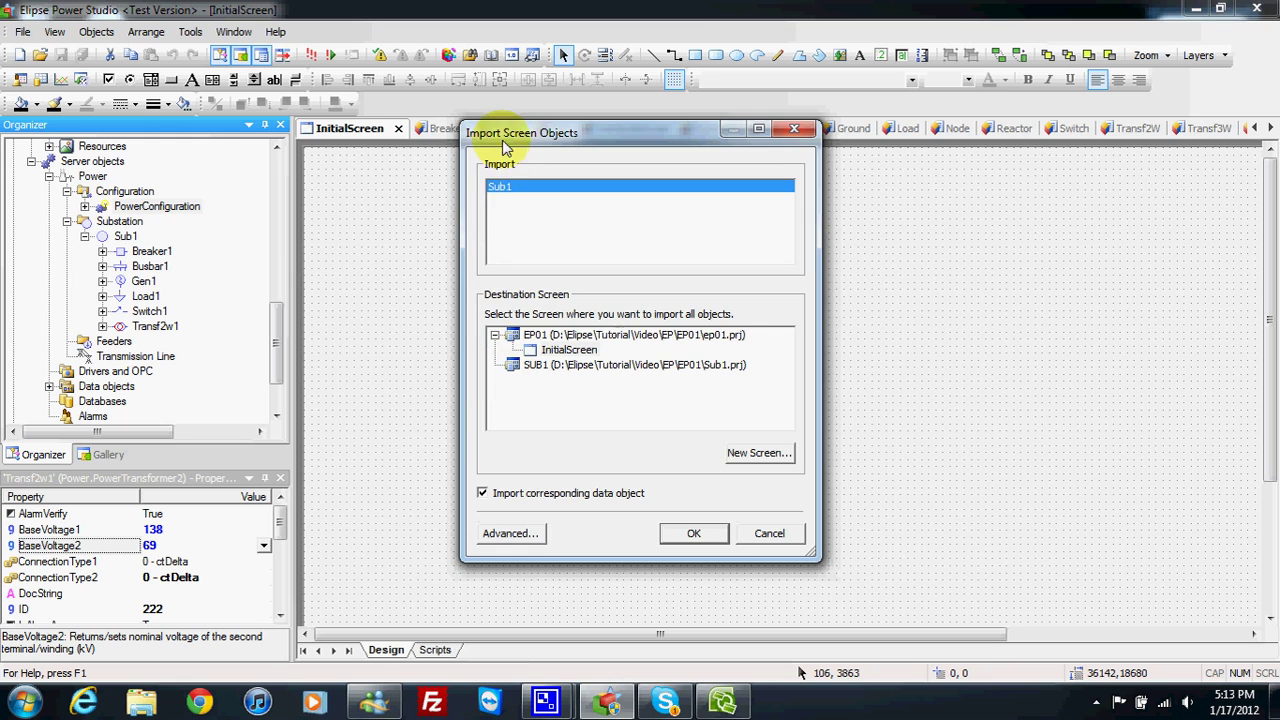
{"action": "left_click", "coordinate": [690, 532]}
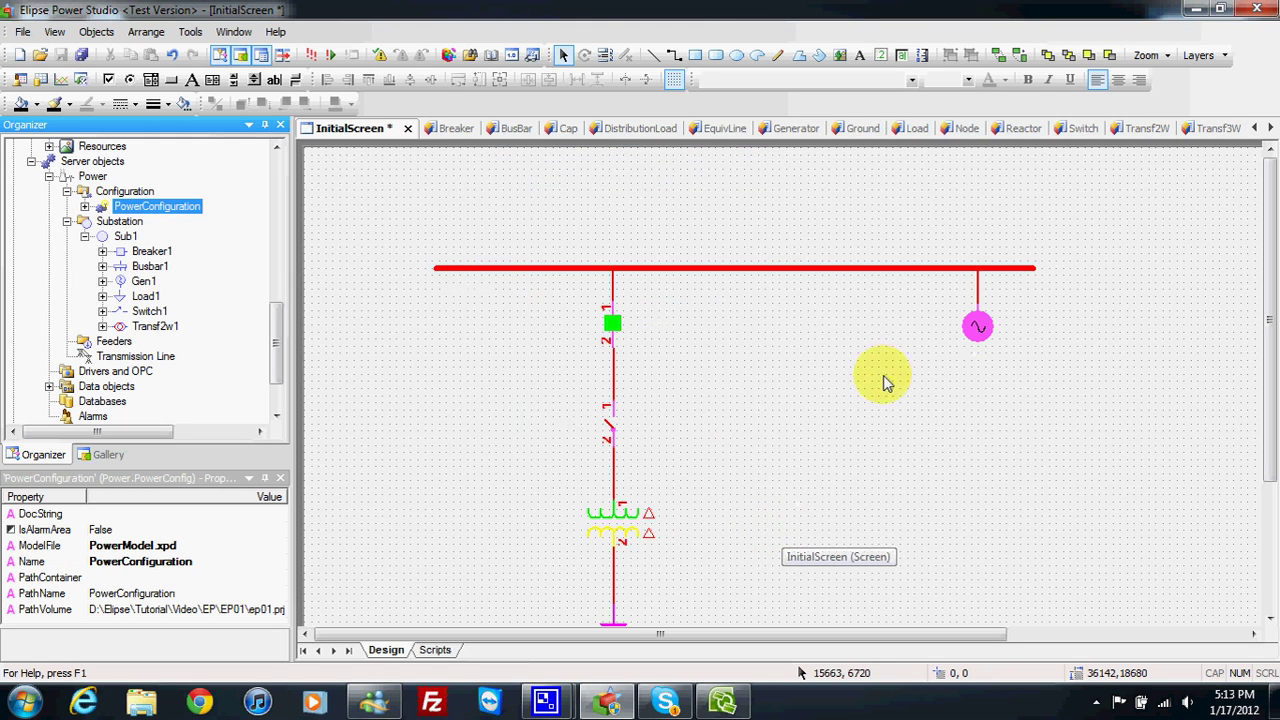
- Set the background color of InitialScreen to black
{"action": "left_click_drag", "start_coordinate": [1262, 367], "coordinate": [1260, 417]}
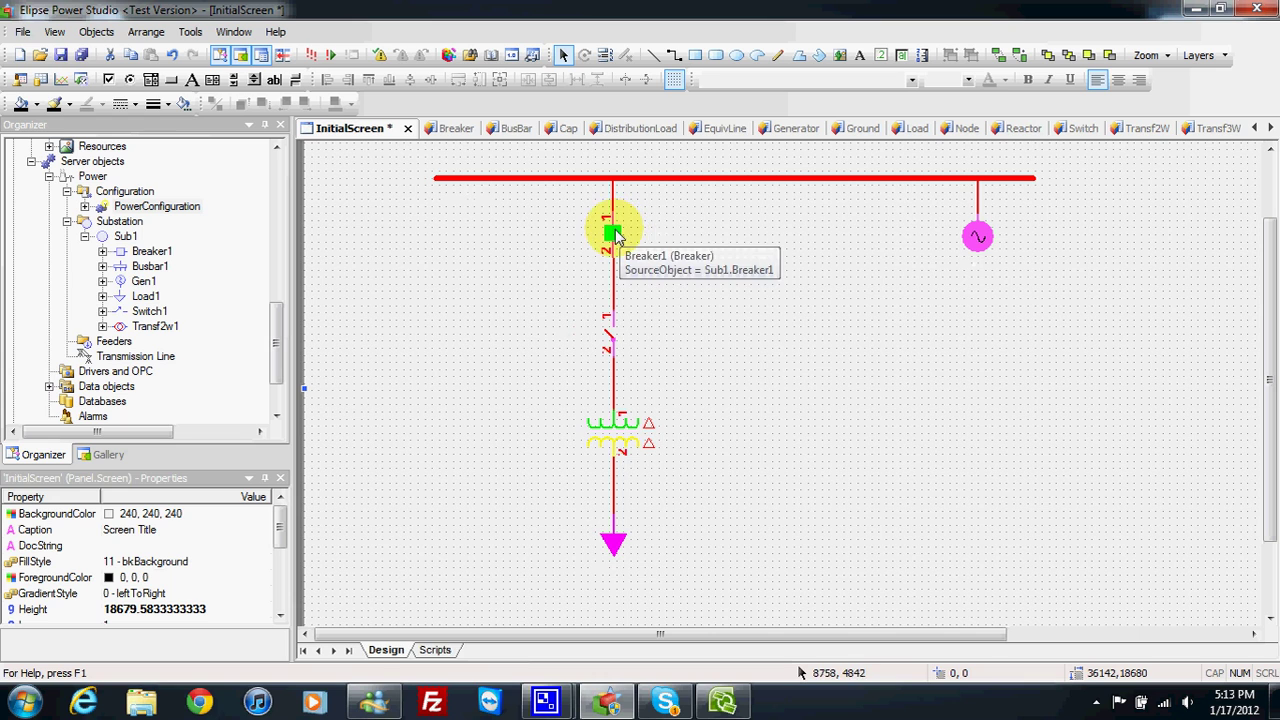
{"action": "left_click", "coordinate": [266, 514]}
{"action": "left_click", "coordinate": [264, 513]}
{"action": "left_click", "coordinate": [680, 460]}
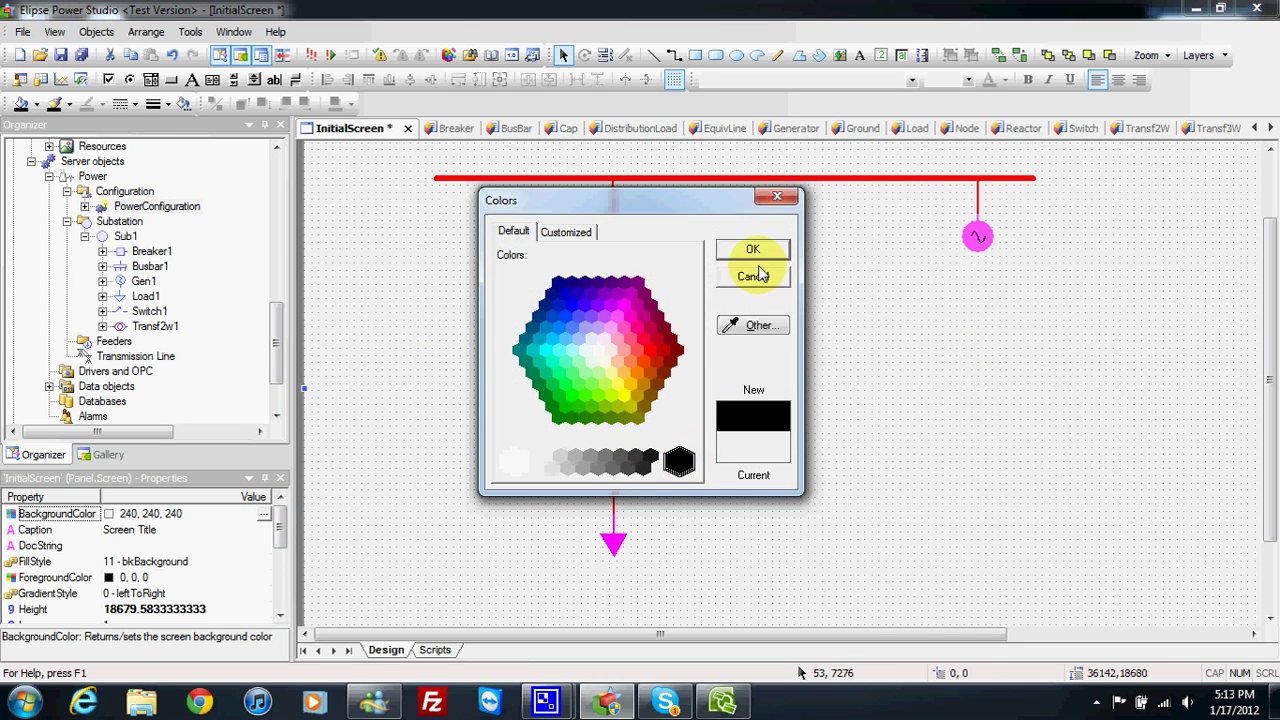
{"action": "left_click", "coordinate": [751, 249]}
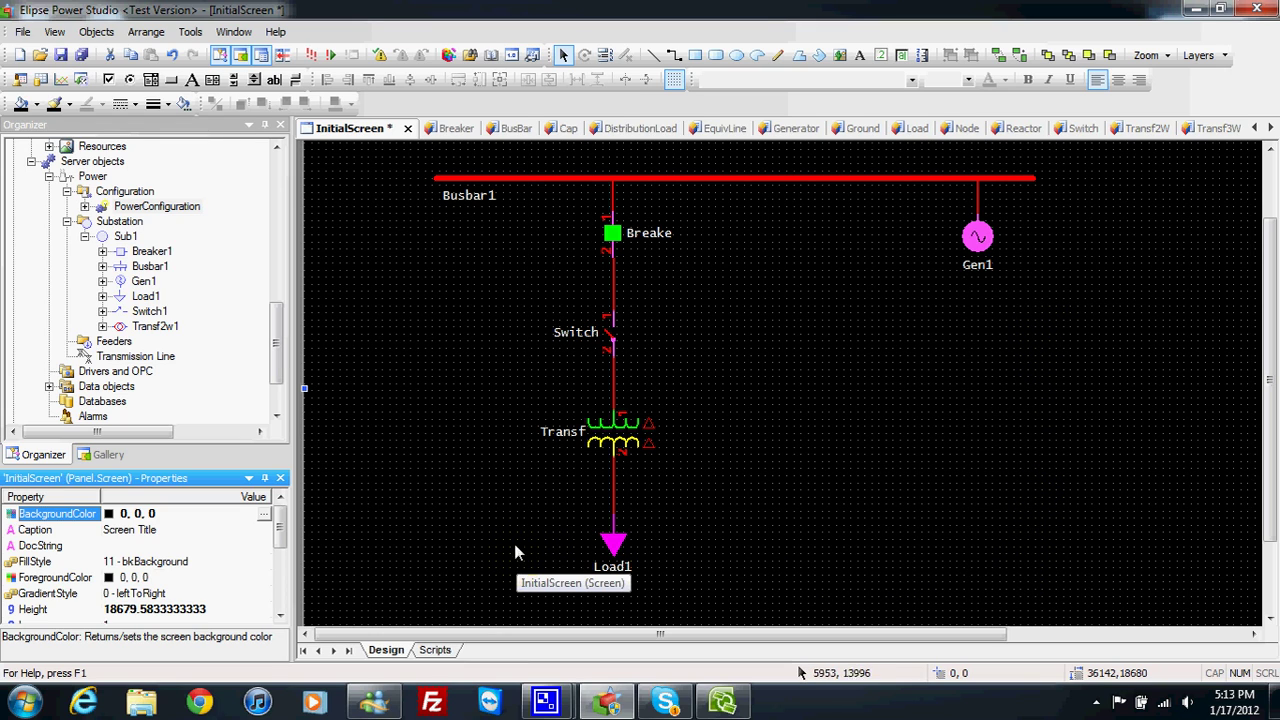
- Compare Breaker1 on InitialScreen with the design of the library's Breaker XControl, and return to InitialScreen
{"action": "left_click", "coordinate": [610, 236]}
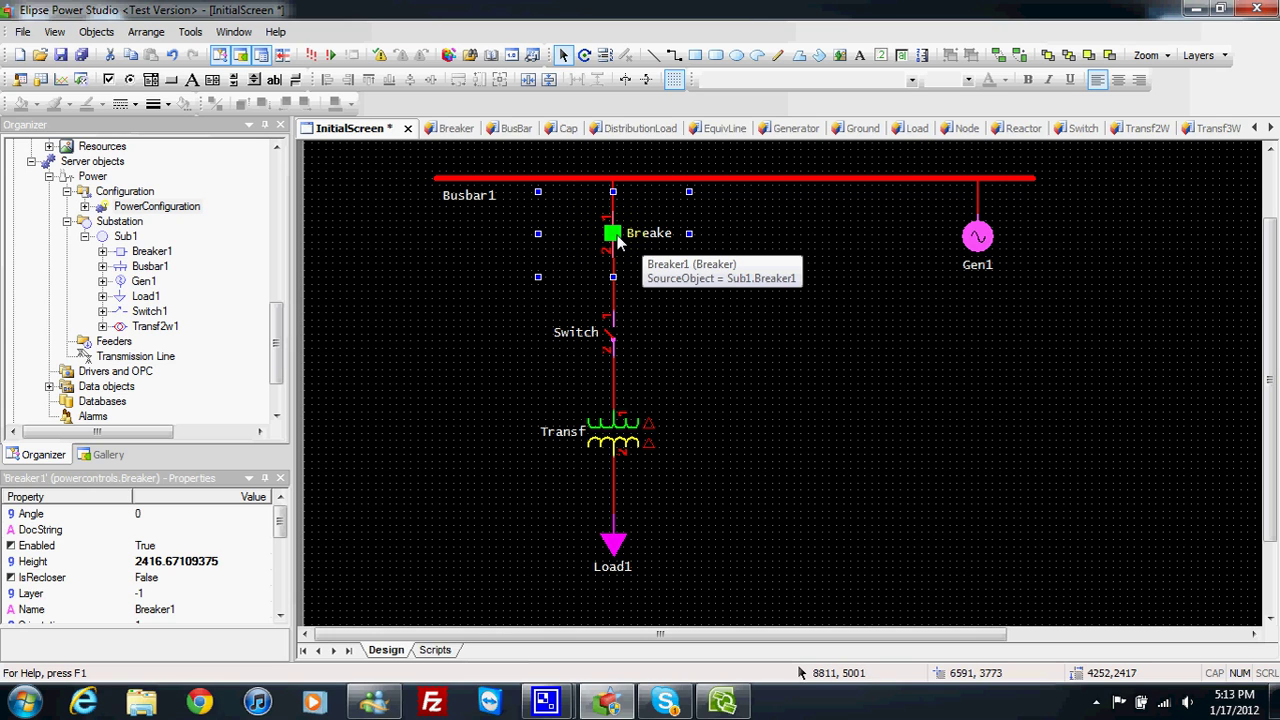
{"action": "left_click_drag", "start_coordinate": [277, 346], "coordinate": [277, 243]}
{"action": "double_click", "coordinate": [113, 191]}
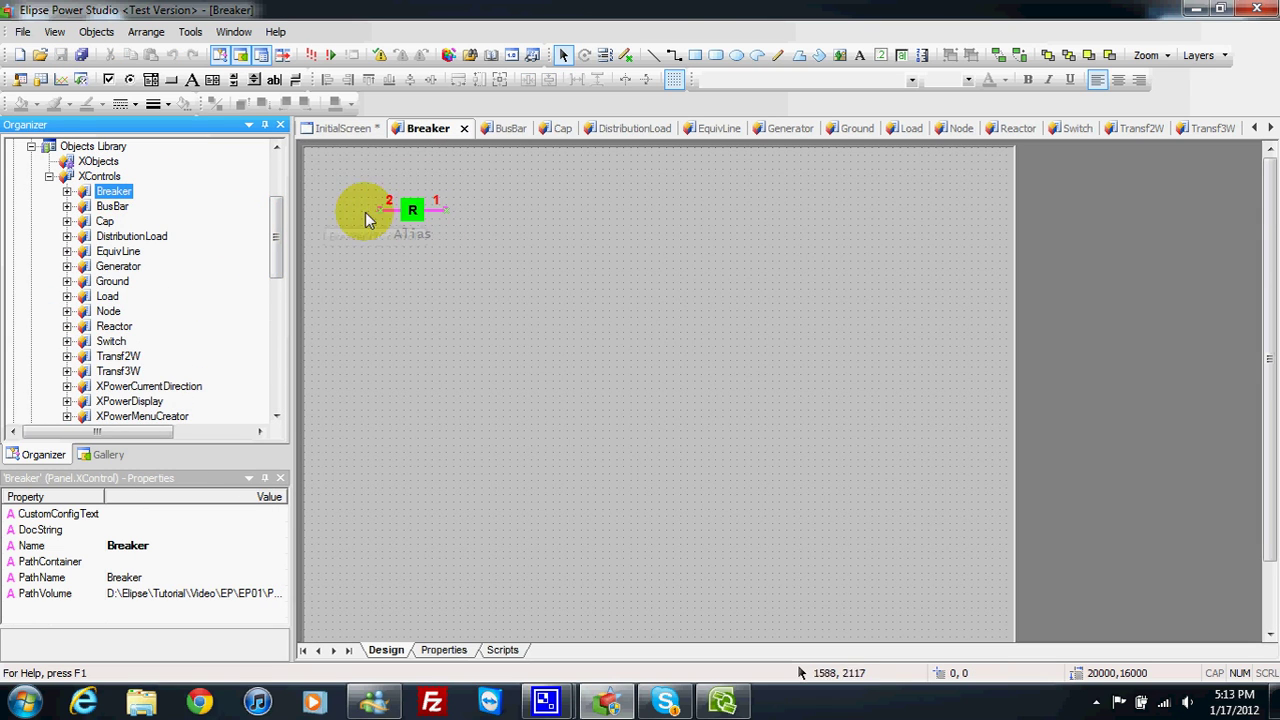
{"action": "left_click_drag", "start_coordinate": [277, 240], "coordinate": [277, 314]}
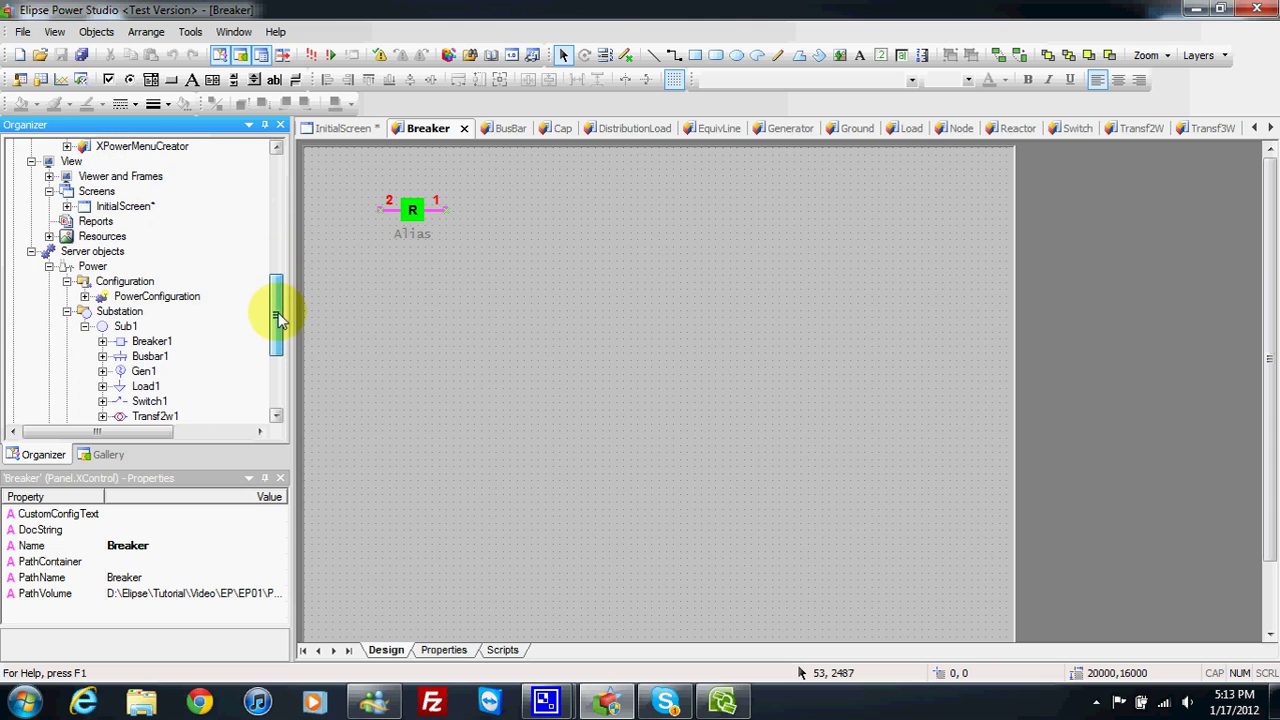
{"action": "left_click", "coordinate": [122, 207]}
{"action": "double_click", "coordinate": [121, 209]}
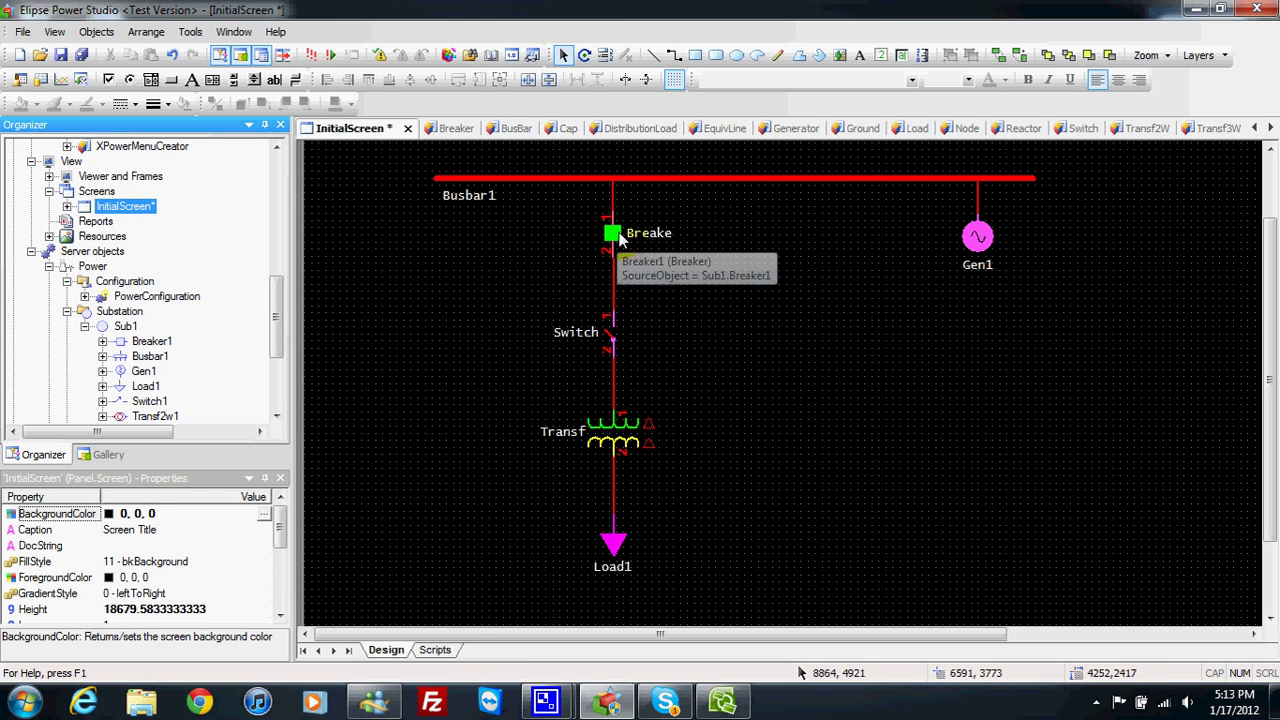
- Check the SourceObject property of the breaker and the switch on InitialScreen against their Sub1 data objects
{"action": "left_click", "coordinate": [612, 234]}
{"action": "left_click_drag", "start_coordinate": [279, 530], "coordinate": [277, 576]}
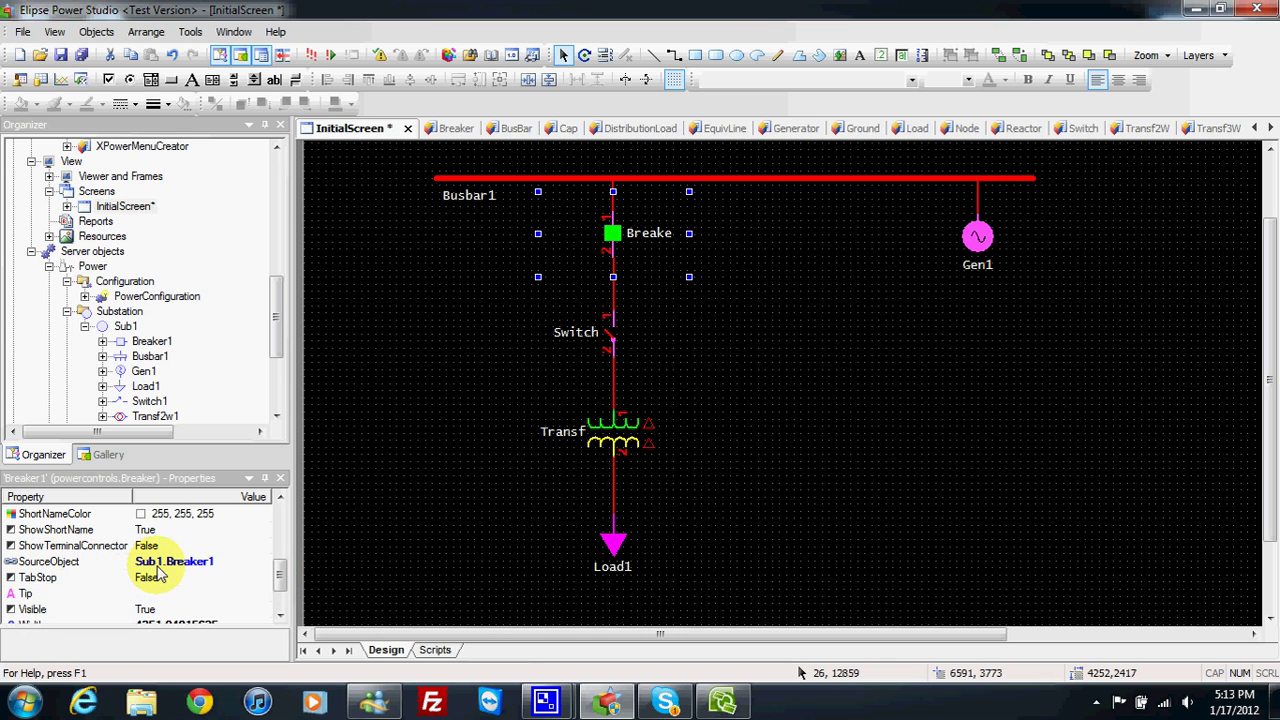
{"action": "mouse_move", "coordinate": [616, 240]}
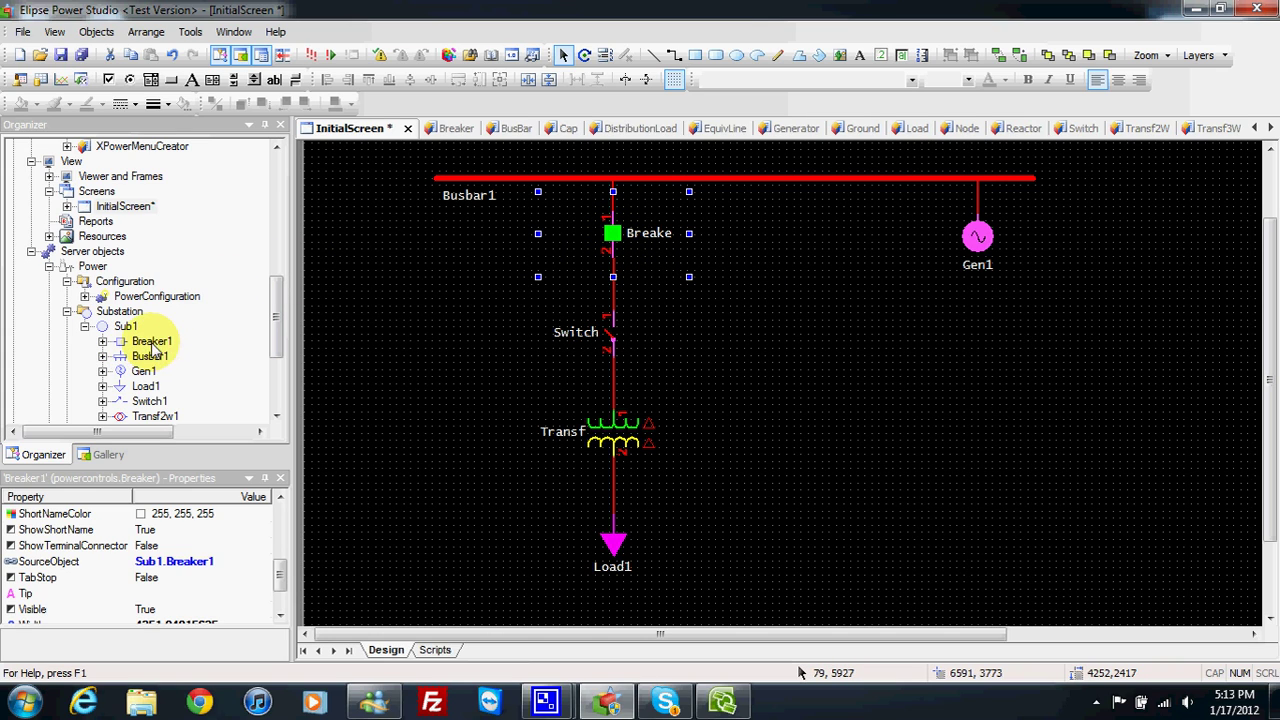
{"action": "left_click", "coordinate": [607, 340]}
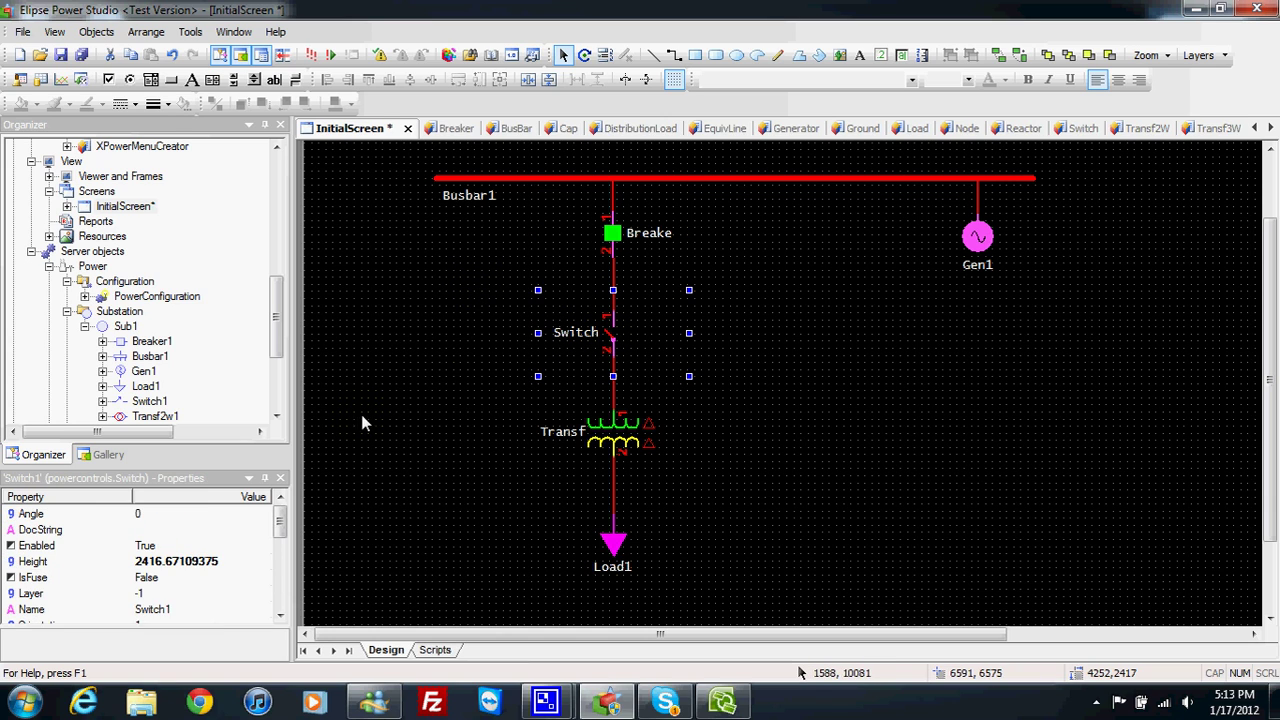
{"action": "left_click_drag", "start_coordinate": [280, 512], "coordinate": [280, 550]}
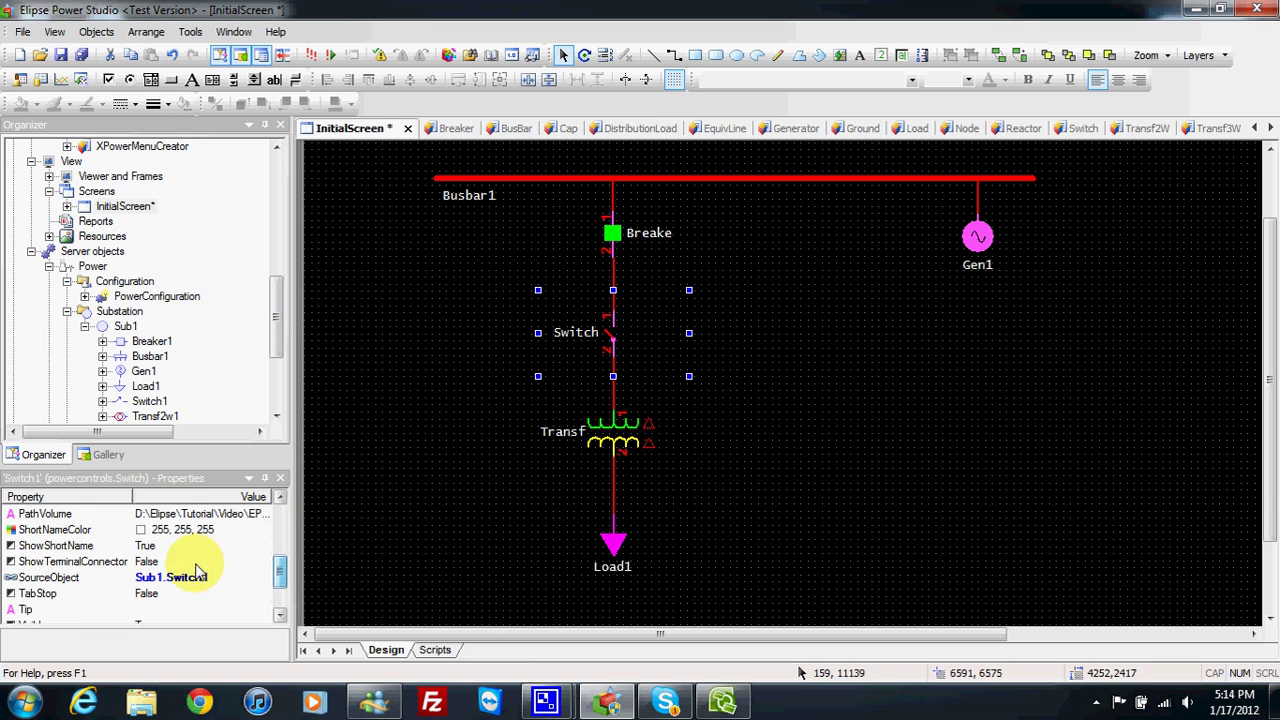
{"action": "left_click", "coordinate": [149, 401]}
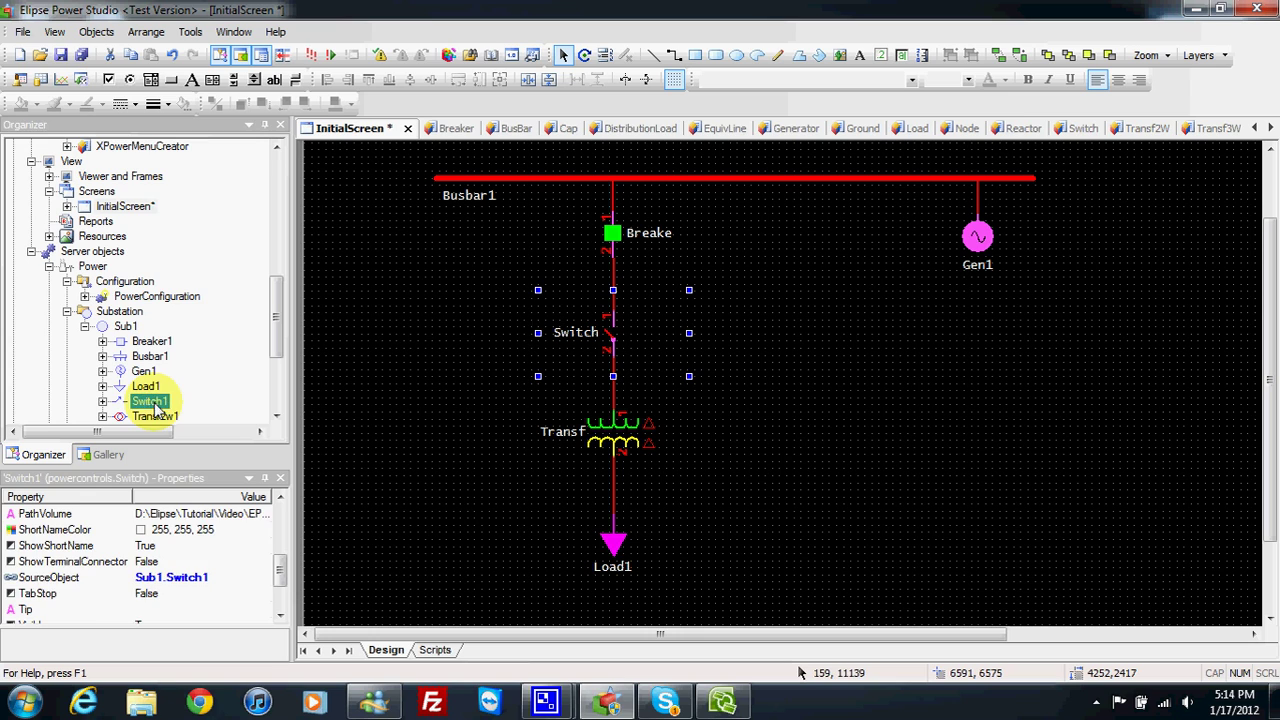
- Check the SourceObject property of the transformer, the load and the generator on InitialScreen
{"action": "left_click", "coordinate": [621, 437]}
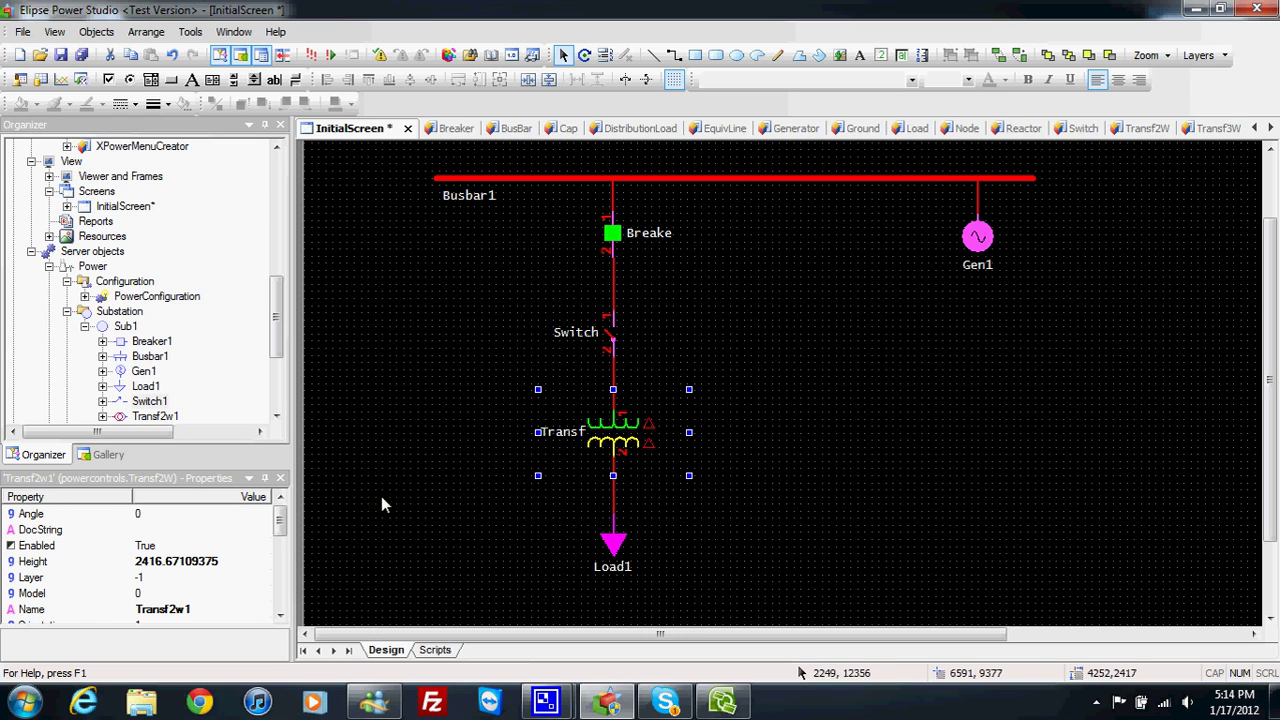
{"action": "left_click_drag", "start_coordinate": [281, 514], "coordinate": [281, 588]}
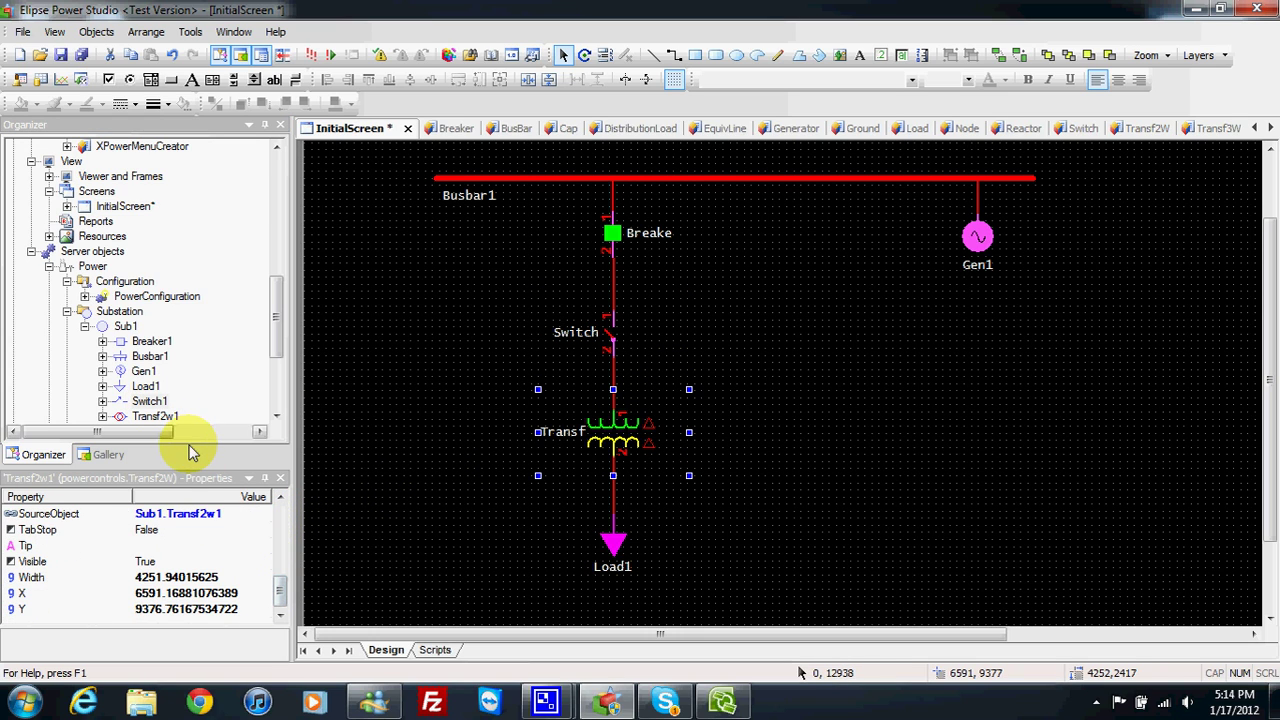
{"action": "left_click_drag", "start_coordinate": [190, 477], "coordinate": [180, 381]}
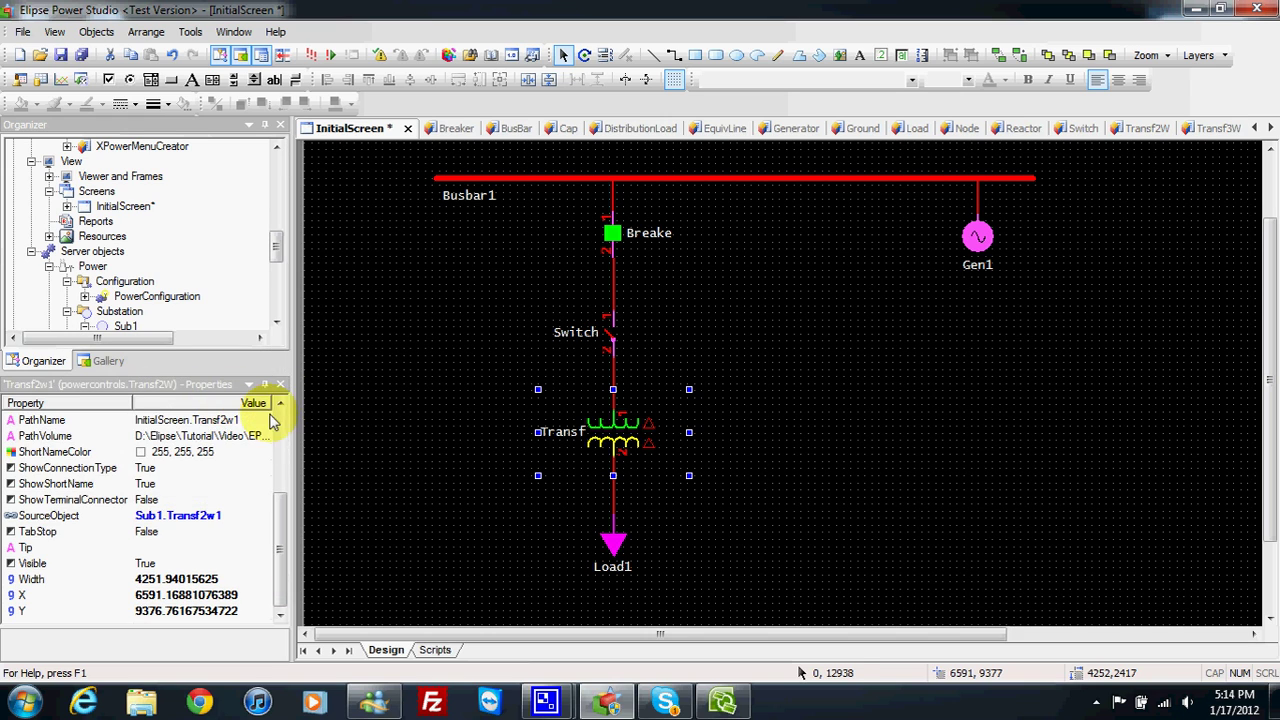
{"action": "left_click", "coordinate": [616, 547]}
{"action": "left_click_drag", "start_coordinate": [284, 471], "coordinate": [281, 575]}
{"action": "left_click", "coordinate": [975, 240]}
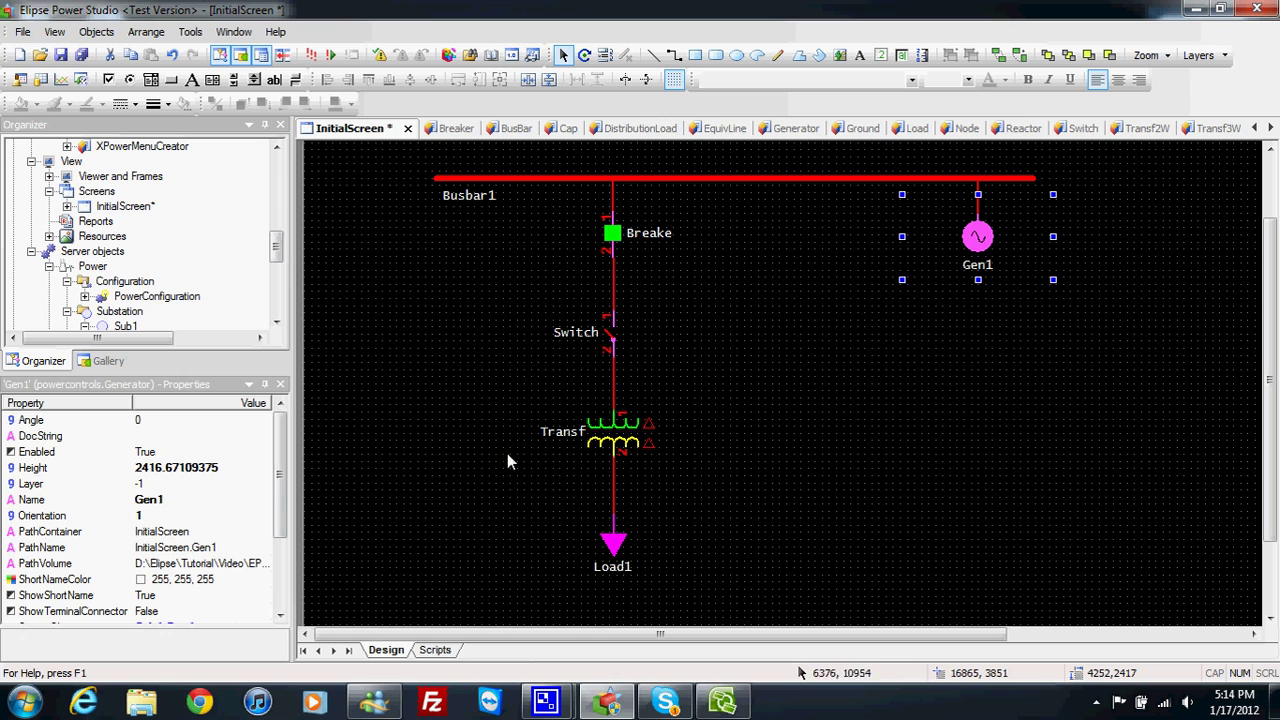
{"action": "left_click_drag", "start_coordinate": [286, 466], "coordinate": [289, 545]}
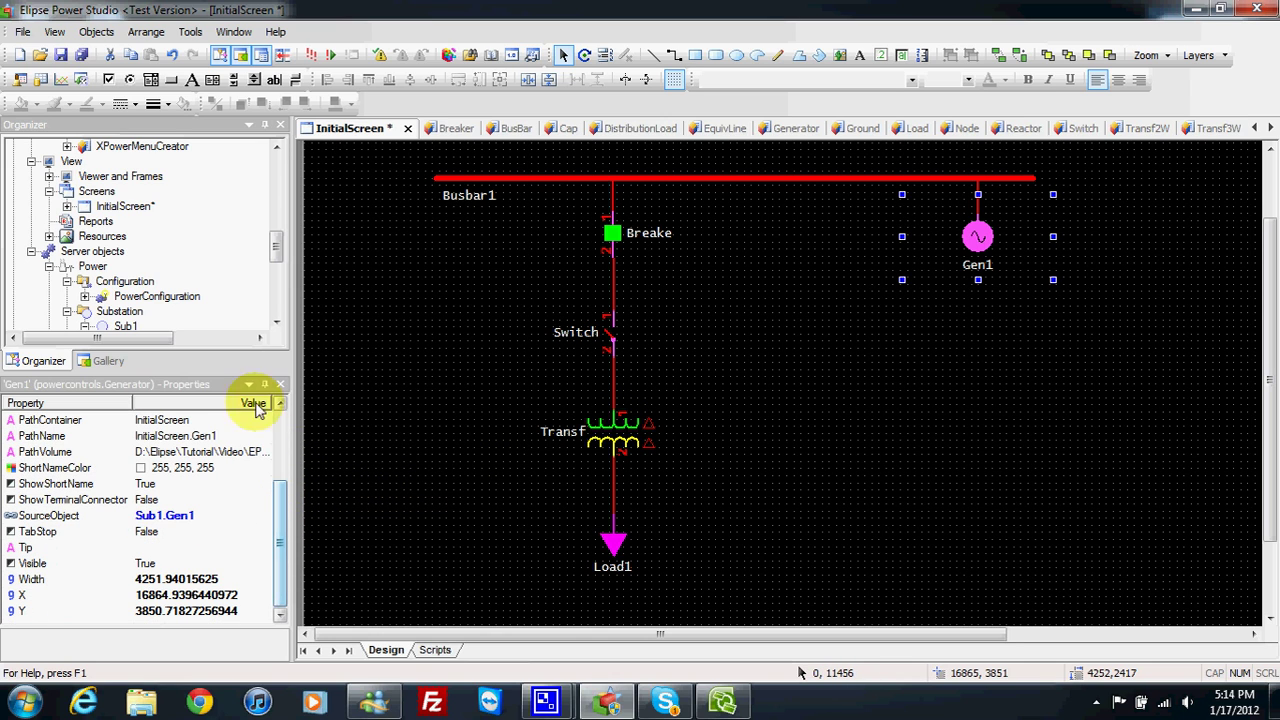
{"action": "left_click_drag", "start_coordinate": [230, 384], "coordinate": [230, 469]}
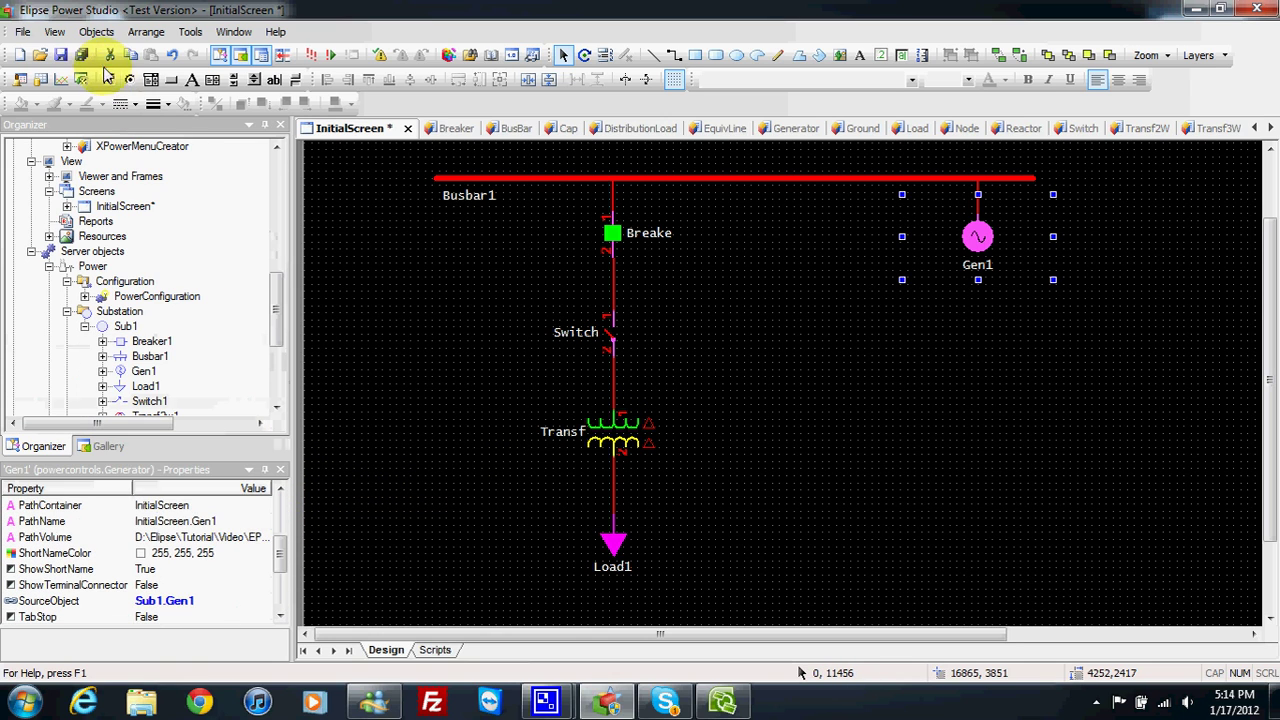
- Save the project and run the application to view the substation screen in E3 Viewer, and return to Elipse Power Studio
{"action": "left_click", "coordinate": [60, 55]}
{"action": "left_click", "coordinate": [310, 58]}
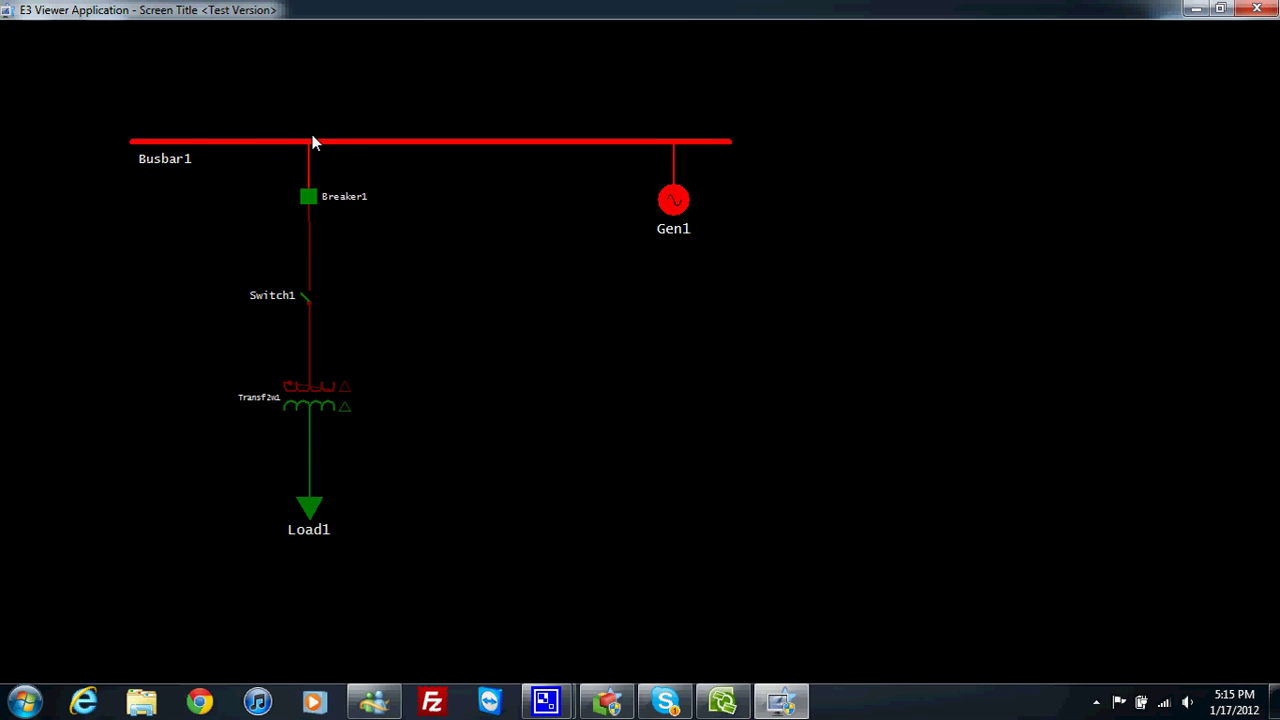
{"action": "left_click", "coordinate": [1257, 8]}
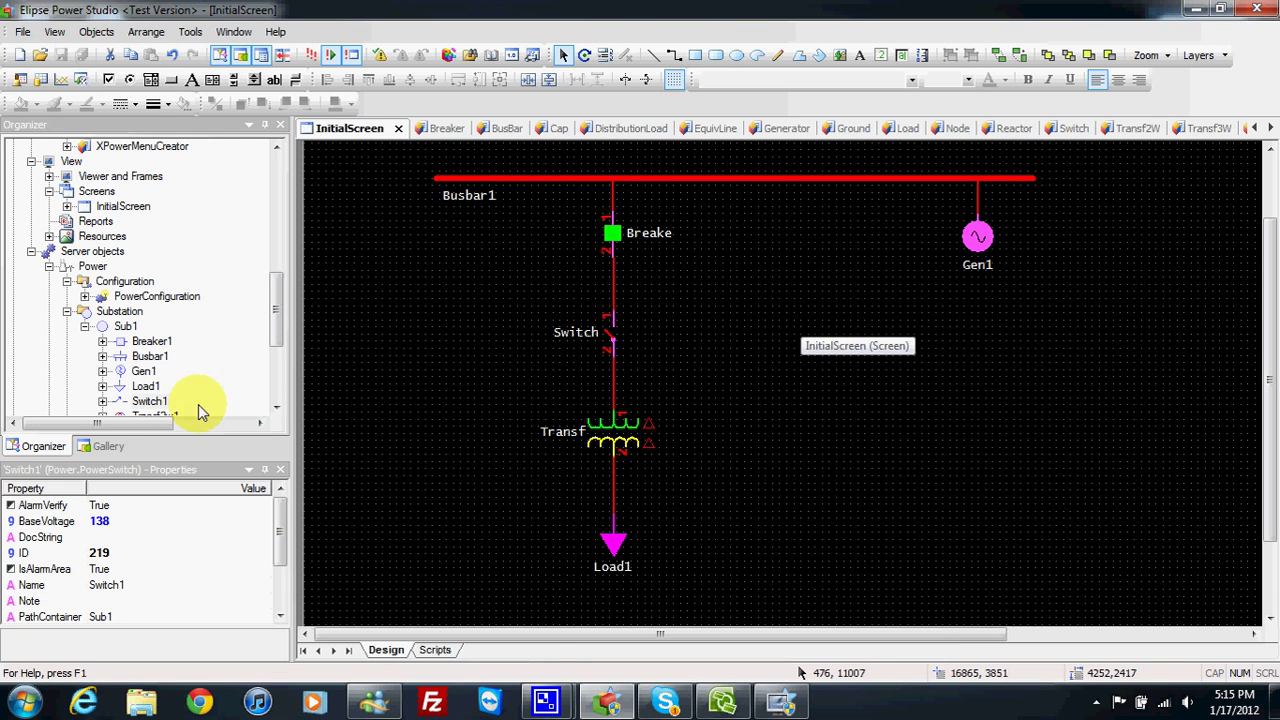
- Examine the energized and de-energized colors of the 138 kV nominal voltage in PowerConfiguration, widening the De-energized color column
{"action": "double_click", "coordinate": [157, 296]}
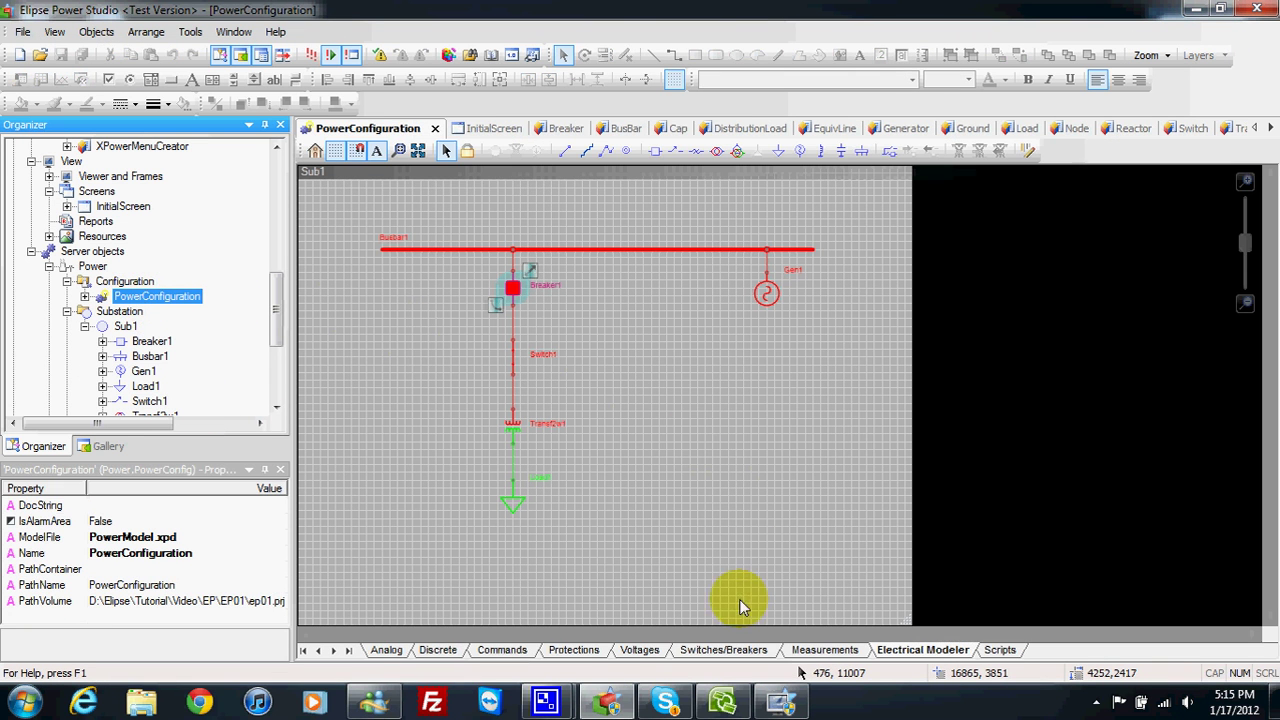
{"action": "left_click", "coordinate": [639, 650]}
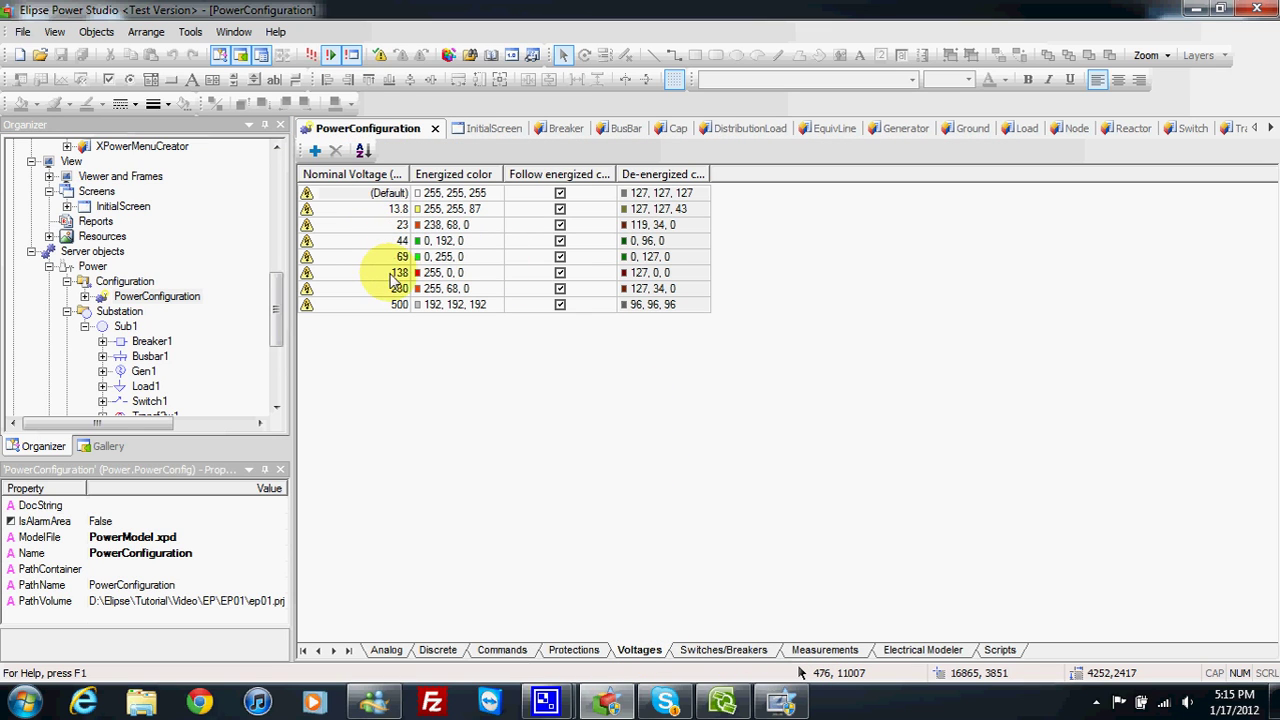
{"action": "left_click", "coordinate": [488, 273]}
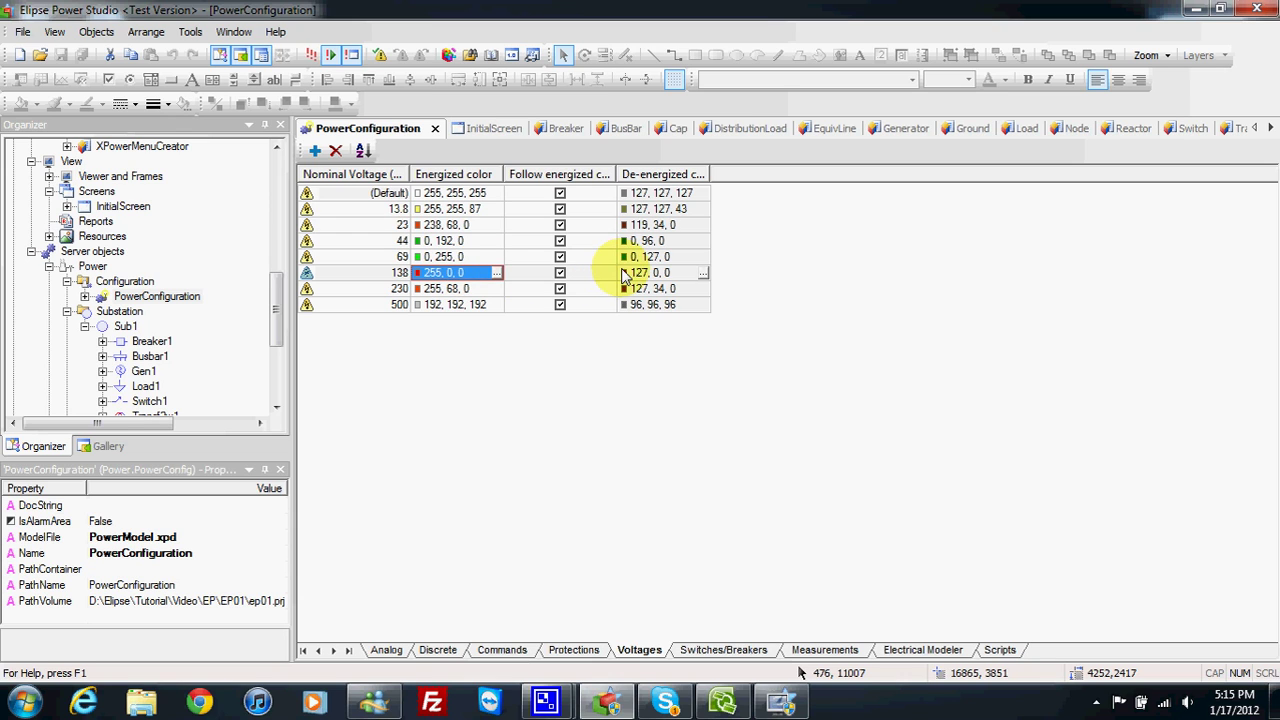
{"action": "left_click_drag", "start_coordinate": [718, 178], "coordinate": [787, 177]}
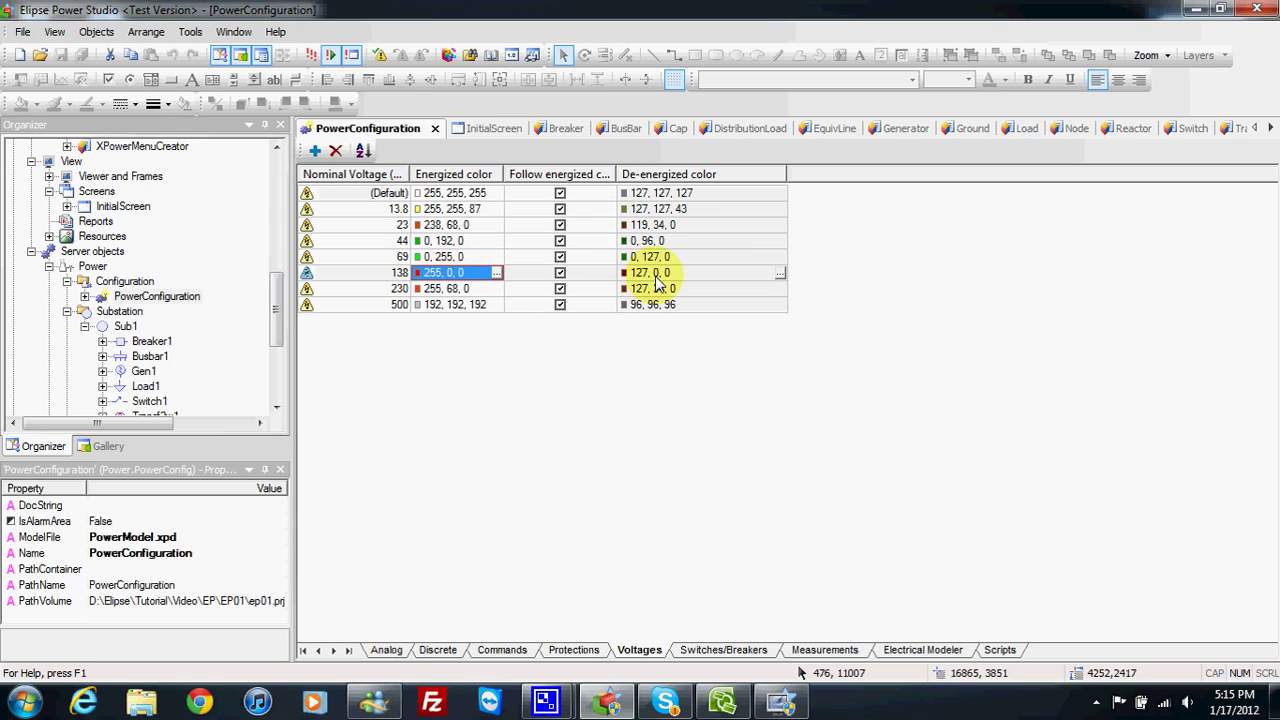
{"action": "left_click", "coordinate": [560, 272]}
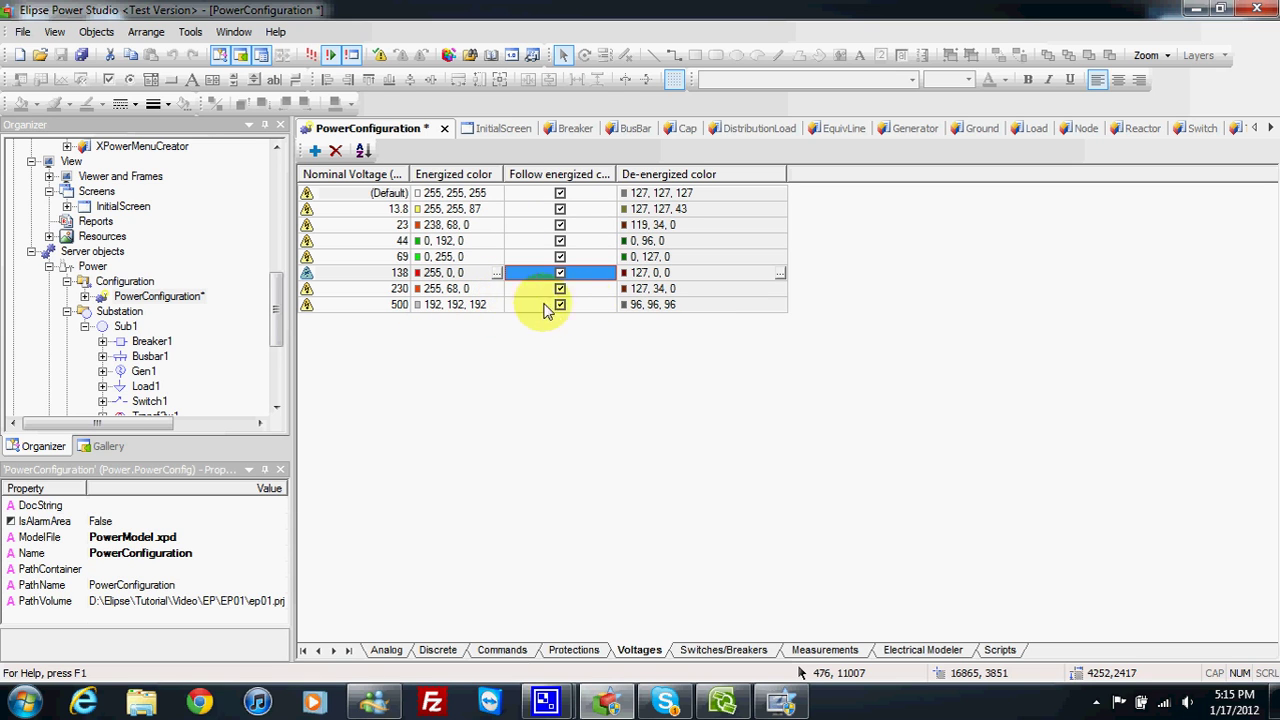
- Switch to the running E3 Viewer to compare the substation's line colors with the voltage settings, and close the viewer
{"action": "left_click", "coordinate": [780, 700]}
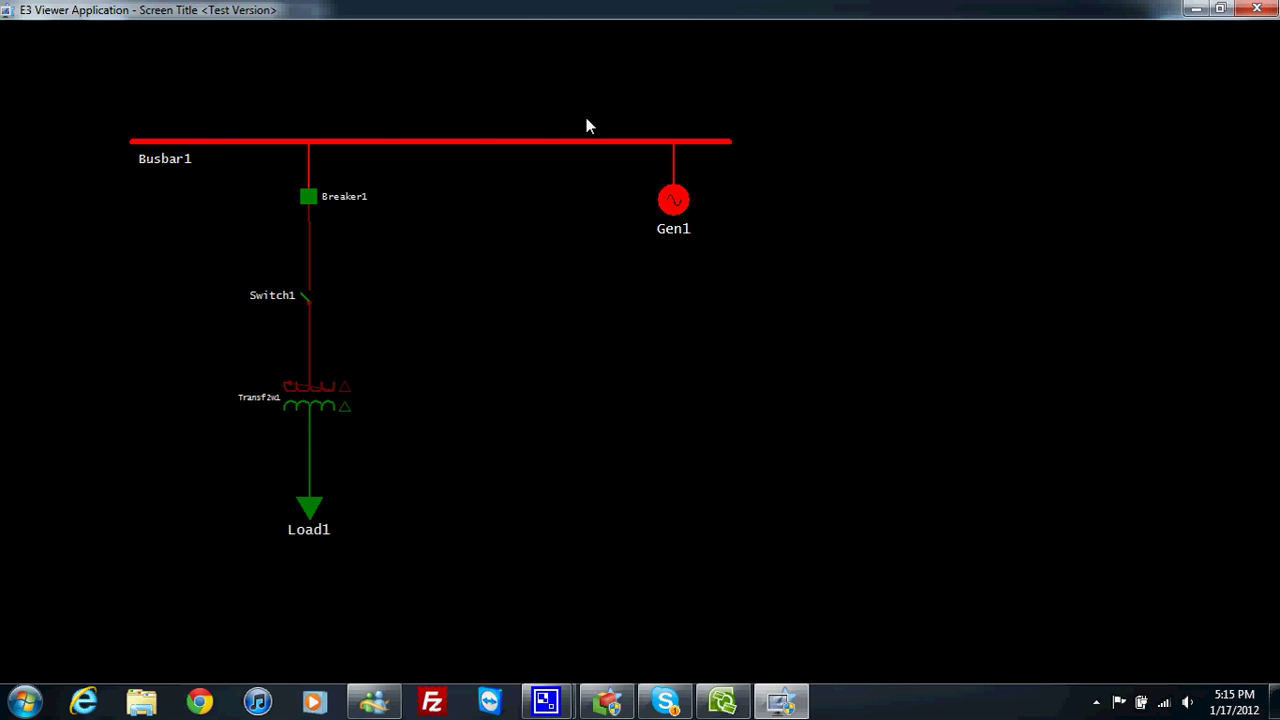
{"action": "left_click", "coordinate": [1257, 10]}
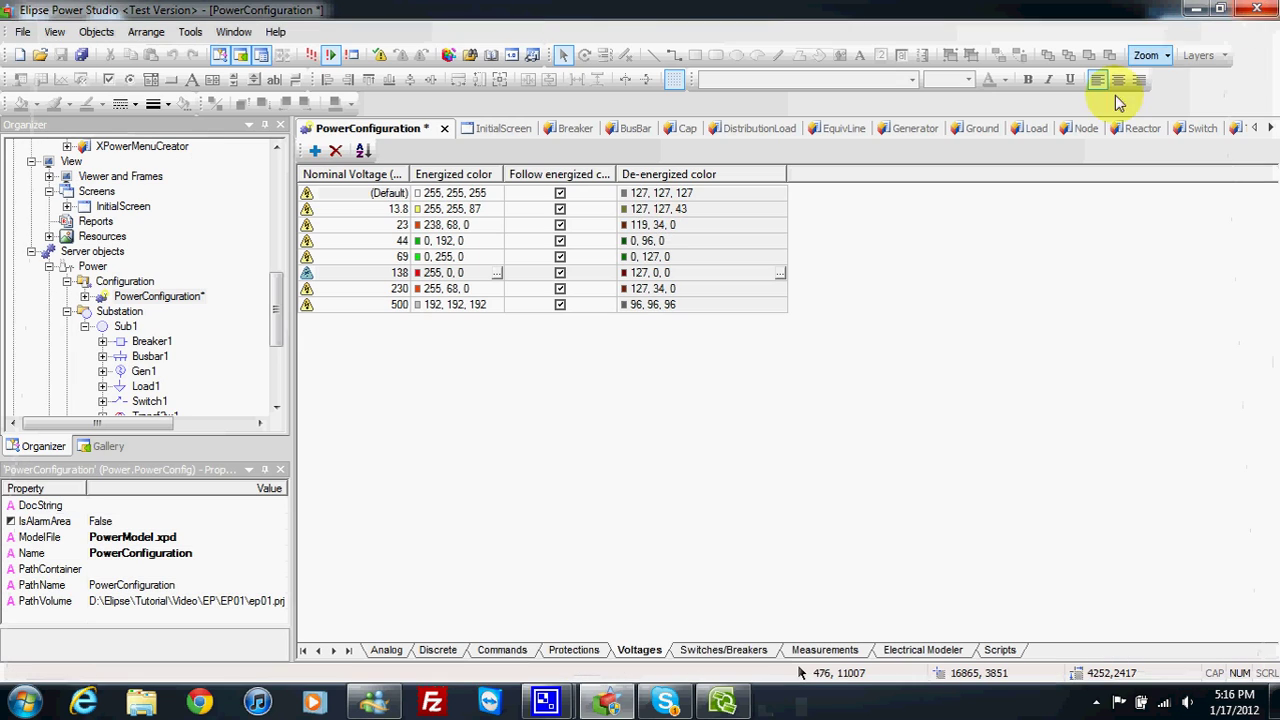